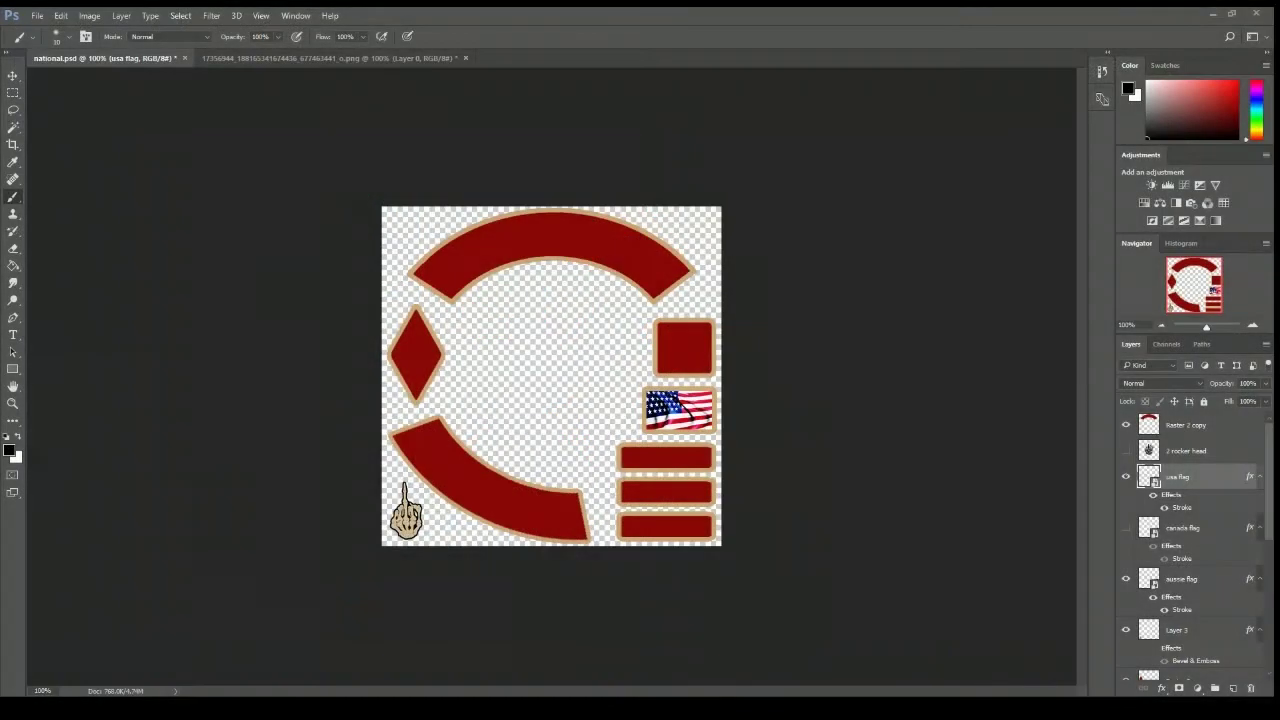
# Switch to the skull PNG document and sample the red of an X mark by the center skull's right eye.
pyautogui.click(321, 56)
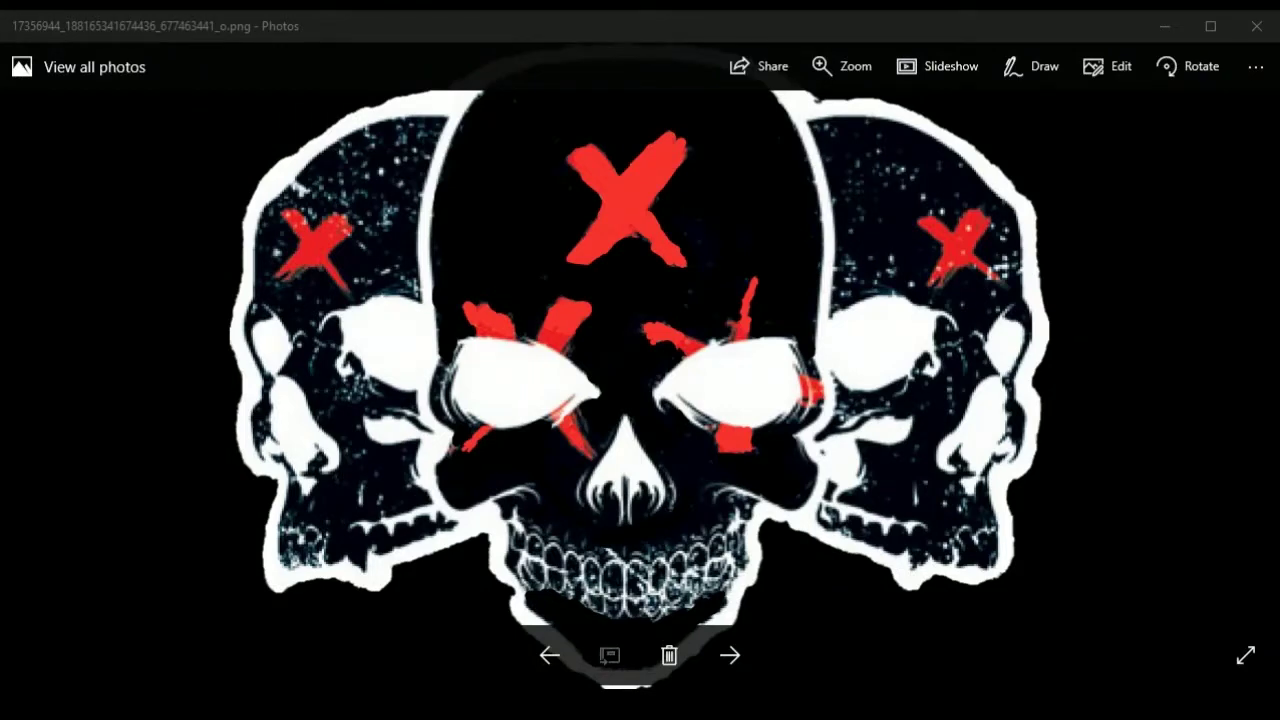
pyautogui.click(1097, 476)
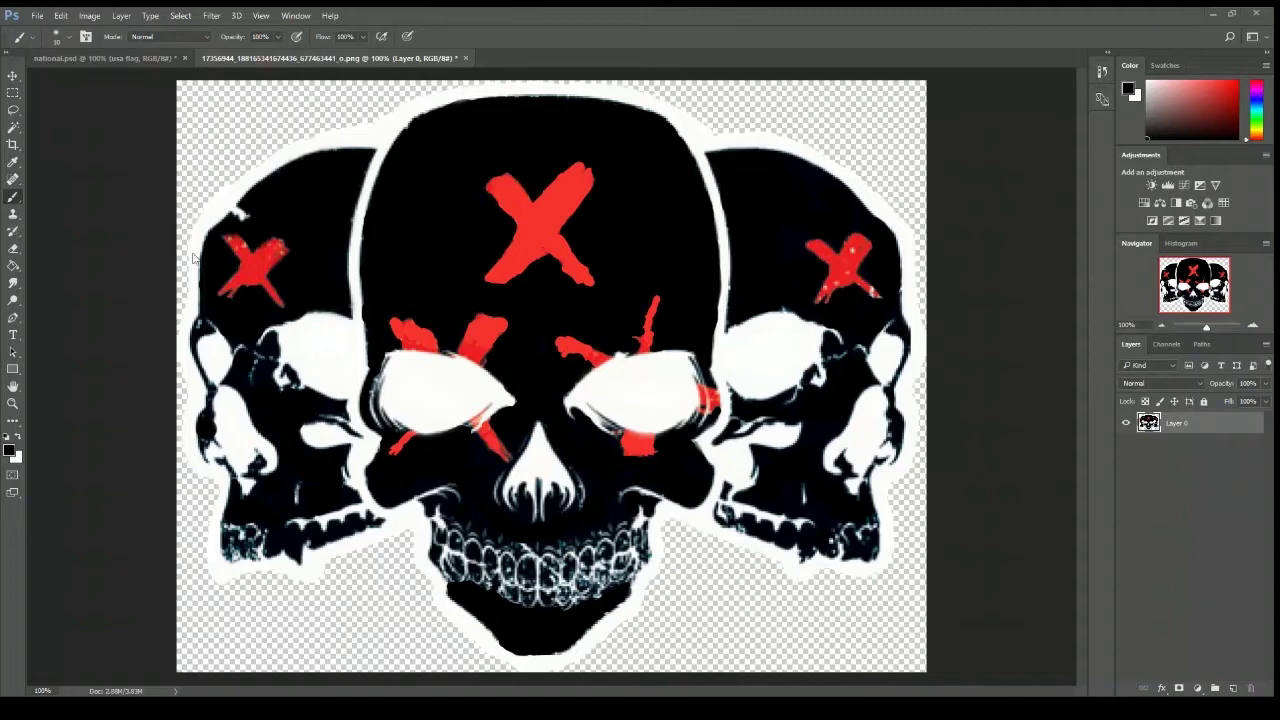
pyautogui.click(1253, 326)
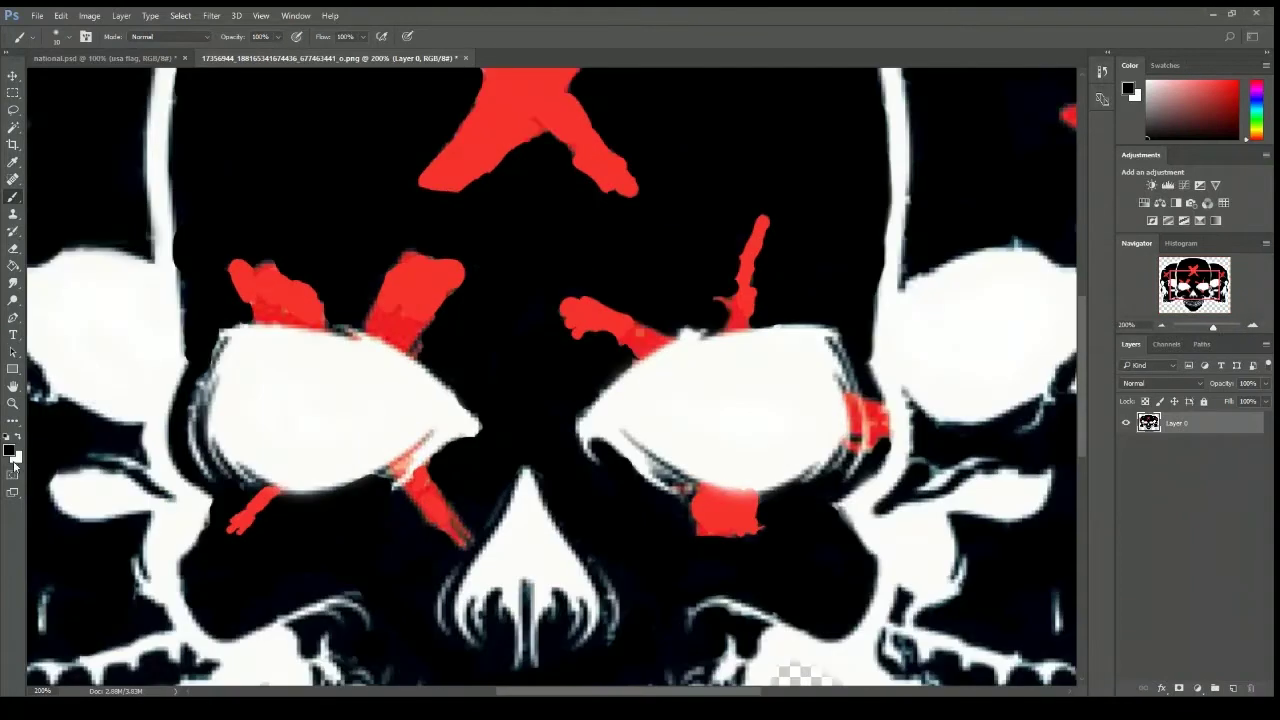
pyautogui.click(13, 161)
pyautogui.click(602, 328)
# Paint black over the stray pixels along the upper edges of both eye sockets of the center skull.
pyautogui.click(1036, 77)
pyautogui.moveTo(621, 326)
pyautogui.mouseDown()
pyautogui.moveTo(656, 332)
pyautogui.moveTo(642, 346)
pyautogui.mouseUp()
pyautogui.hotkey('ctrl', 'z')
pyautogui.press('x')
pyautogui.press('x')
pyautogui.hotkey('ctrl', '+')
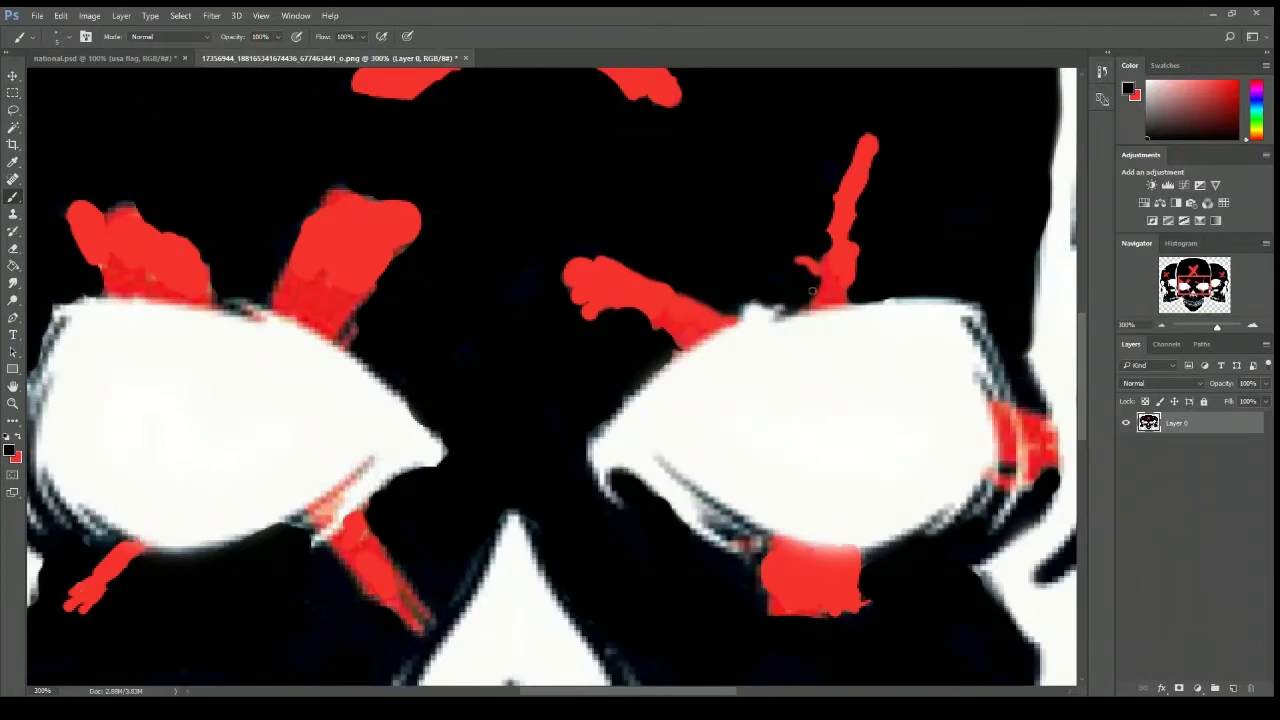
pyautogui.moveTo(805, 303); pyautogui.dragTo(774, 300)
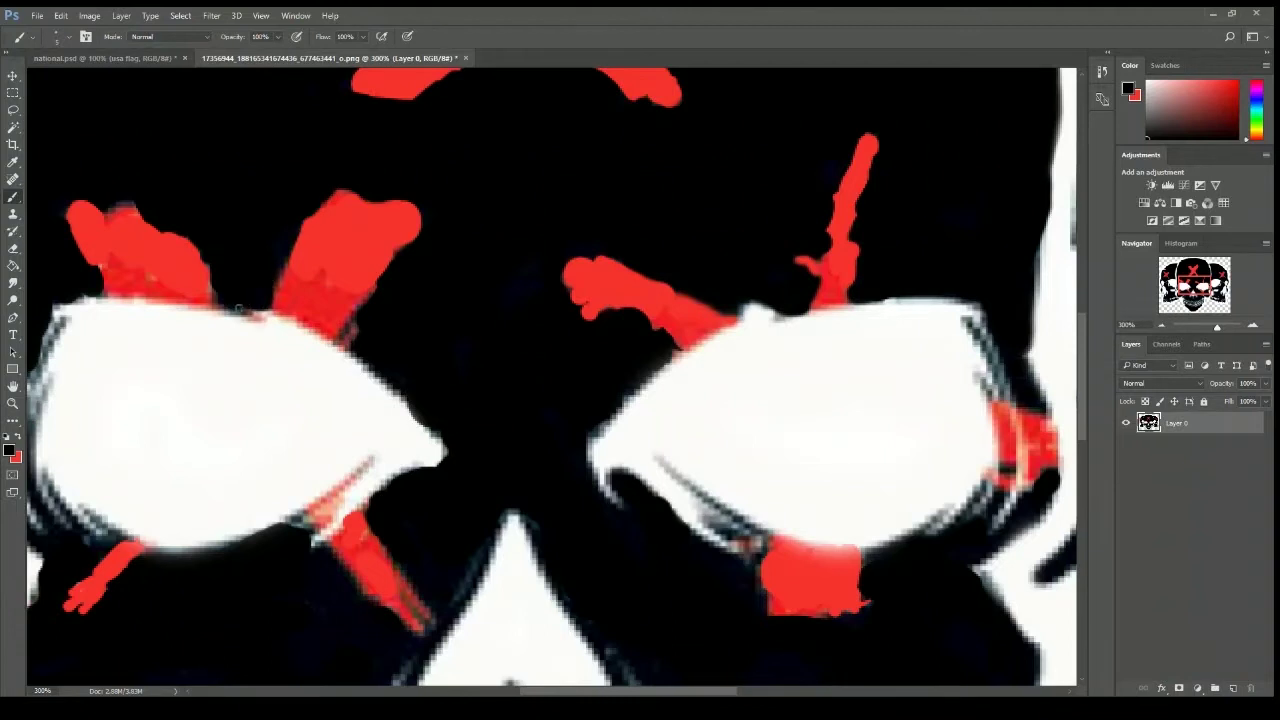
pyautogui.moveTo(238, 308)
pyautogui.mouseDown()
pyautogui.moveTo(256, 318)
pyautogui.moveTo(217, 299)
pyautogui.mouseUp()
pyautogui.moveTo(353, 318); pyautogui.dragTo(340, 337)
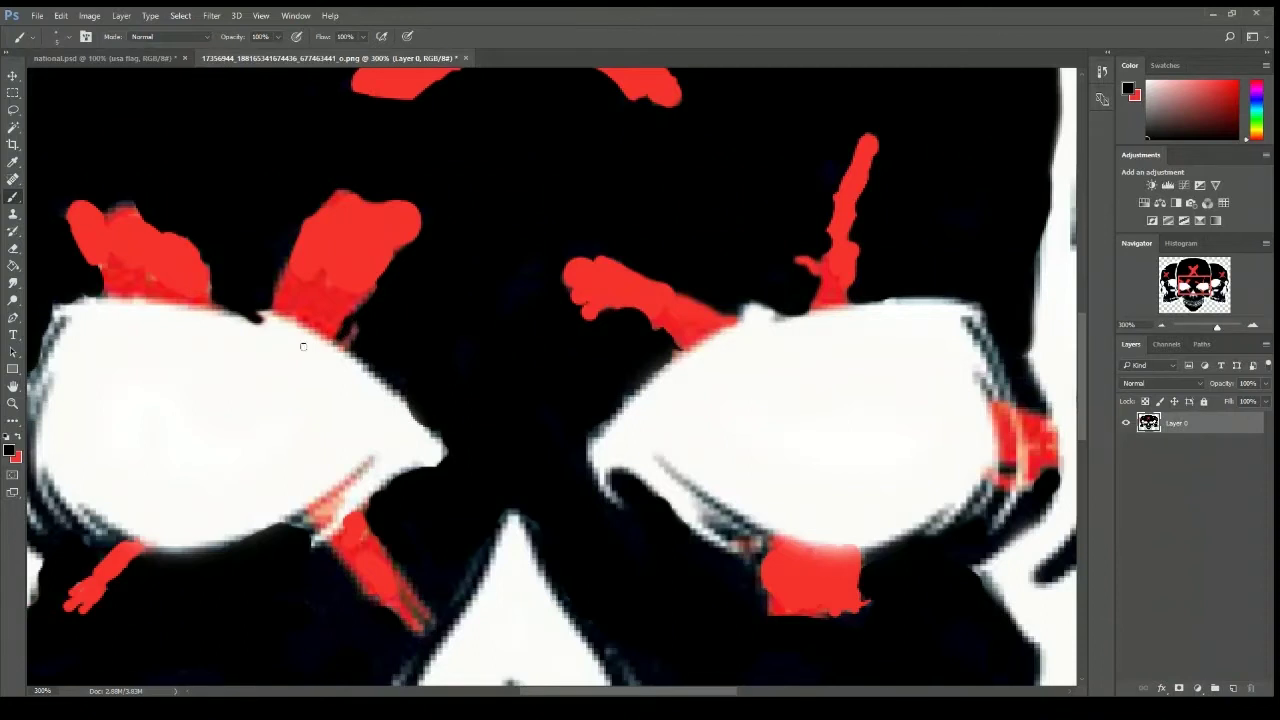
# Fill the faded parts of the red strokes at the left eye's inner side with red and trim the lower stroke's tip with black.
pyautogui.press('x')
pyautogui.moveTo(345, 341); pyautogui.dragTo(338, 342)
pyautogui.moveTo(354, 477)
pyautogui.mouseDown()
pyautogui.moveTo(314, 513)
pyautogui.moveTo(345, 492)
pyautogui.moveTo(330, 518)
pyautogui.mouseUp()
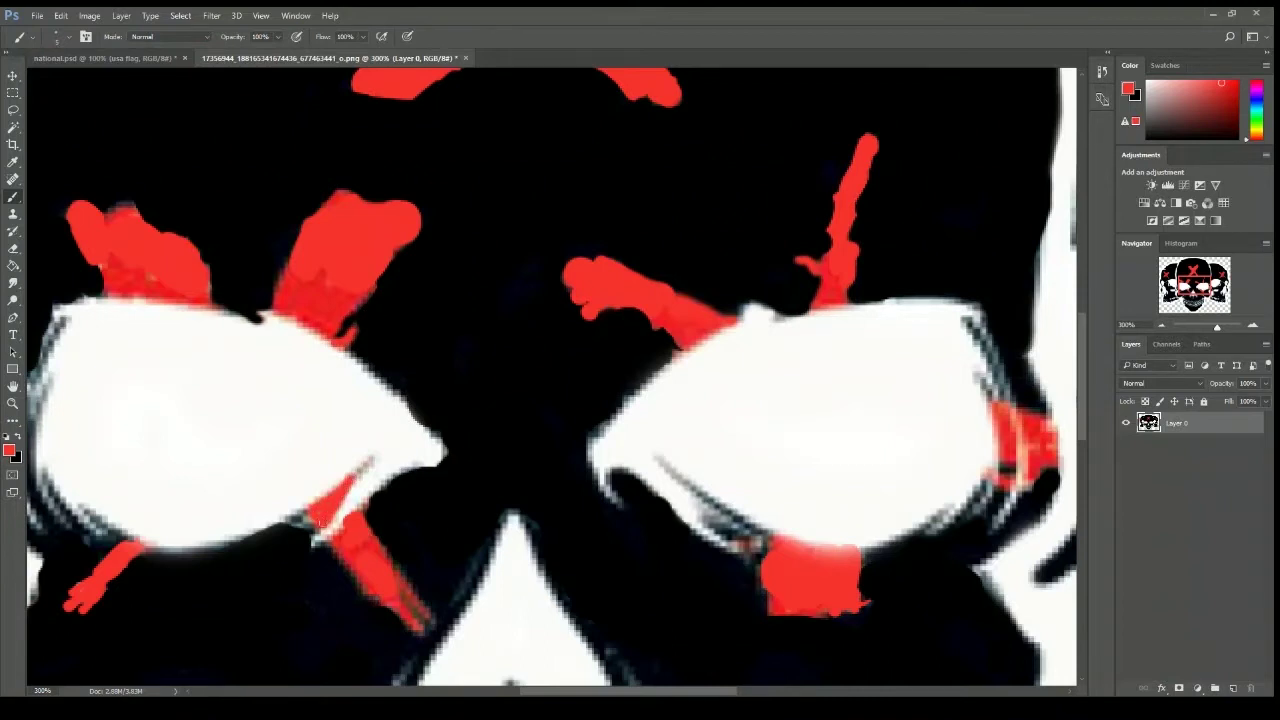
pyautogui.click(20, 439)
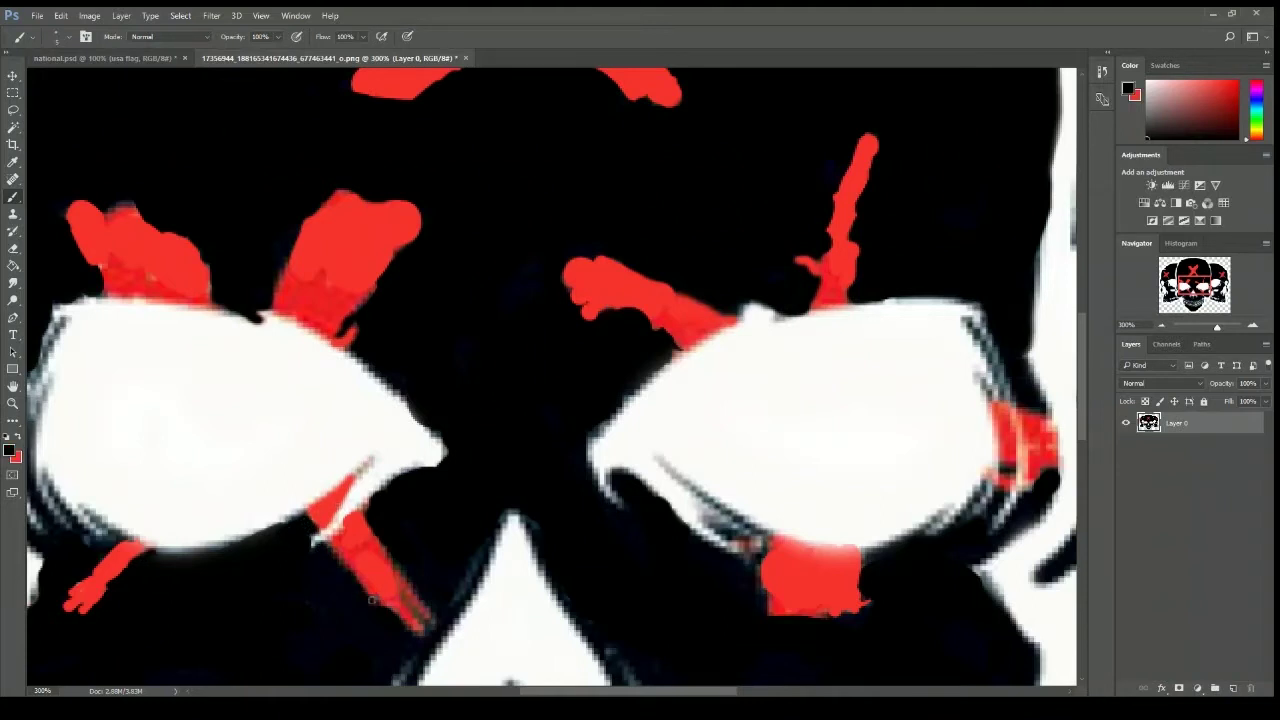
pyautogui.moveTo(417, 607)
pyautogui.mouseDown()
pyautogui.moveTo(405, 600)
pyautogui.moveTo(425, 622)
pyautogui.moveTo(437, 612)
pyautogui.moveTo(420, 632)
pyautogui.mouseUp()
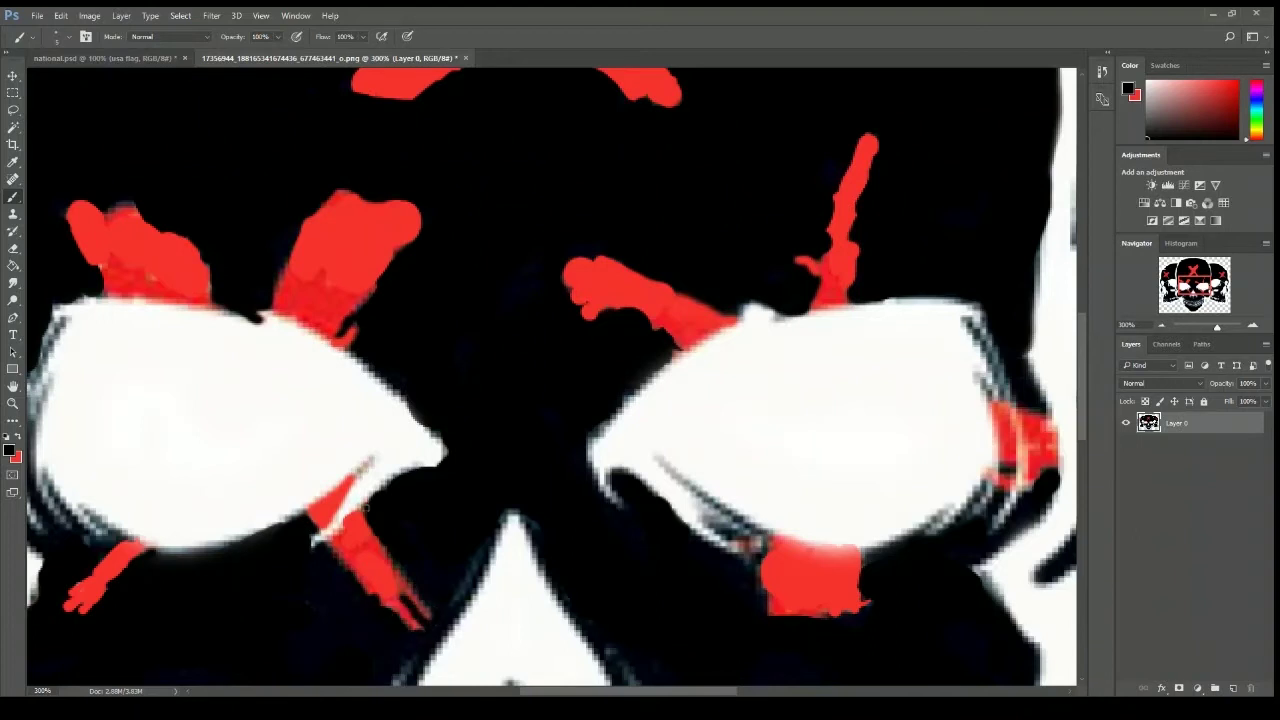
# Sample white and touch up the left eye's inner corner and the white line crossing the red stroke below it.
pyautogui.press('i')
pyautogui.click(1067, 88)
pyautogui.press('b')
pyautogui.moveTo(438, 434); pyautogui.dragTo(442, 427)
pyautogui.moveTo(347, 511); pyautogui.dragTo(318, 538)
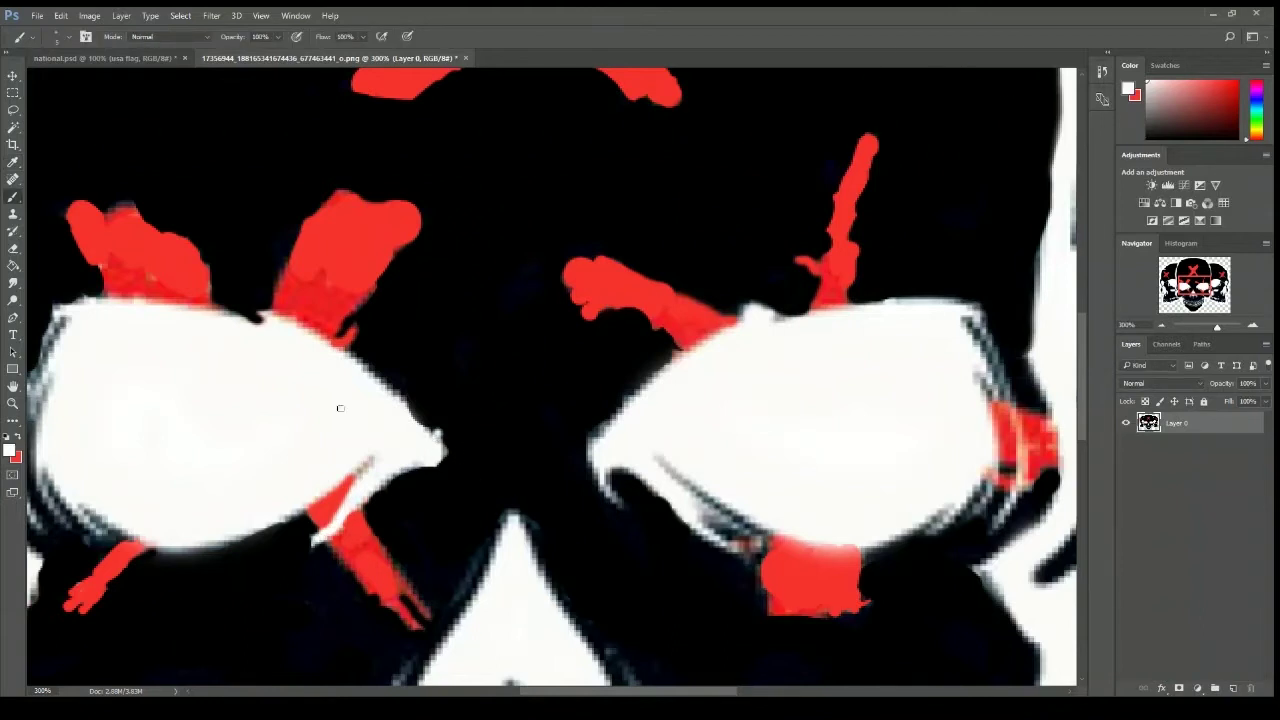
# Paint red over the uneven area of the inner red stroke above the left eye.
pyautogui.moveTo(551, 692); pyautogui.dragTo(471, 692)
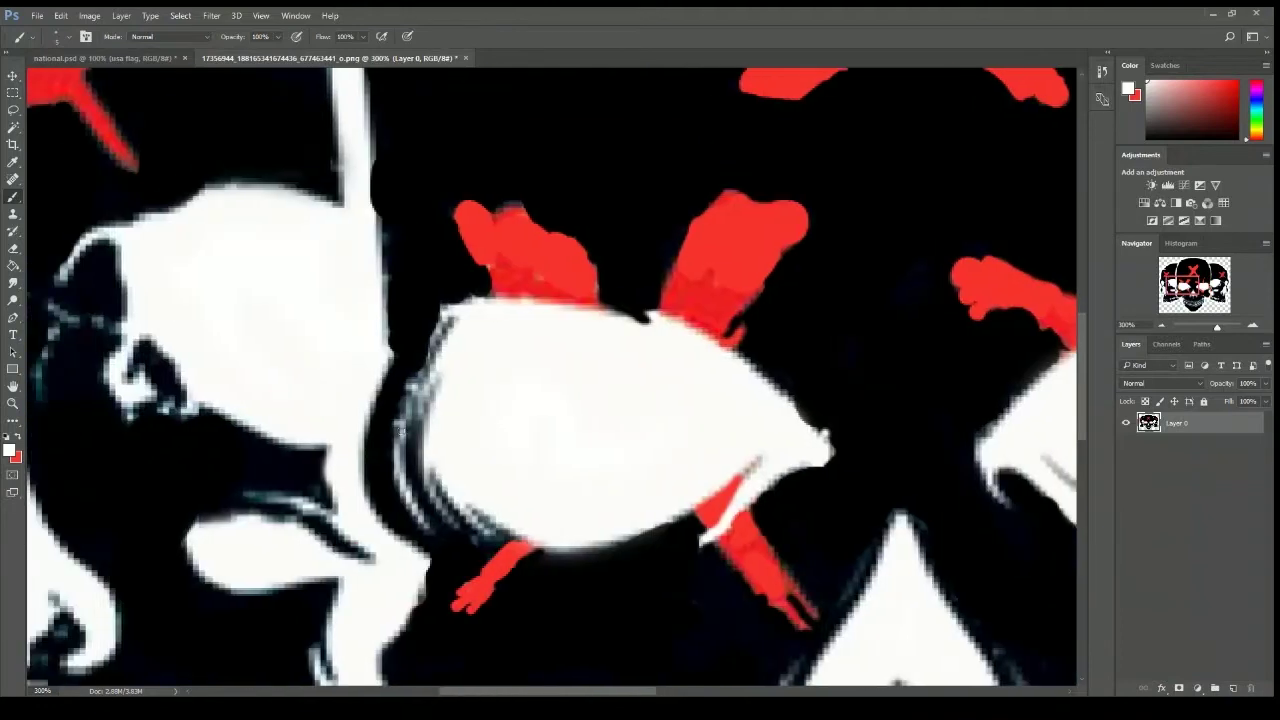
pyautogui.press('x')
pyautogui.moveTo(747, 297); pyautogui.dragTo(742, 306)
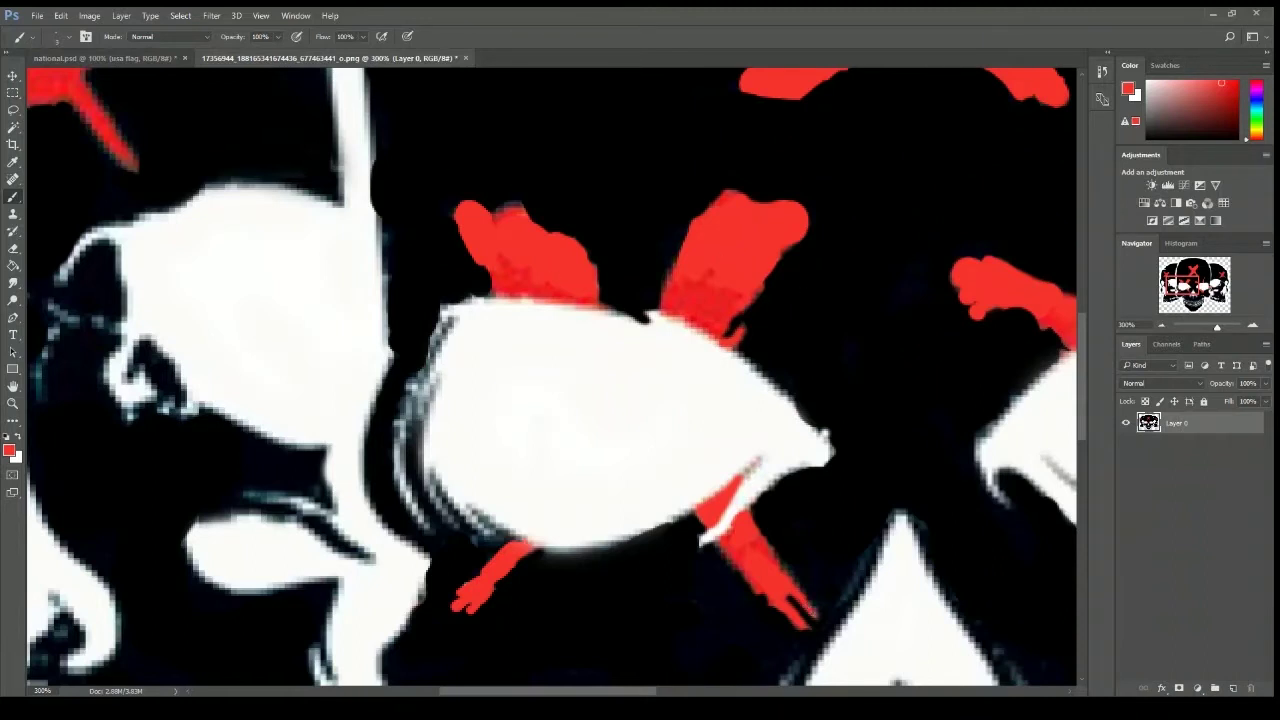
# Sample black and trim the rough outer edges of the two red strokes above the left eye, adjusting the brush size.
pyautogui.click(18, 437)
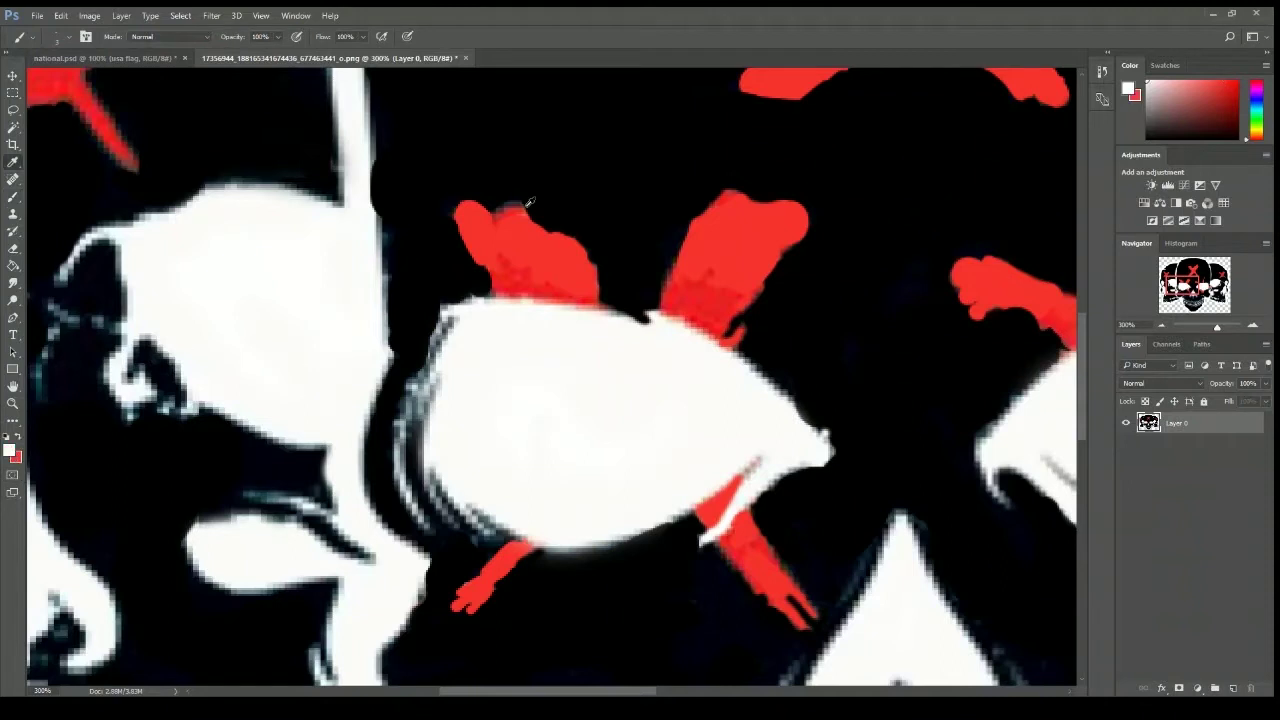
pyautogui.keyDown('alt'); pyautogui.click(1000, 91); pyautogui.keyUp('alt')
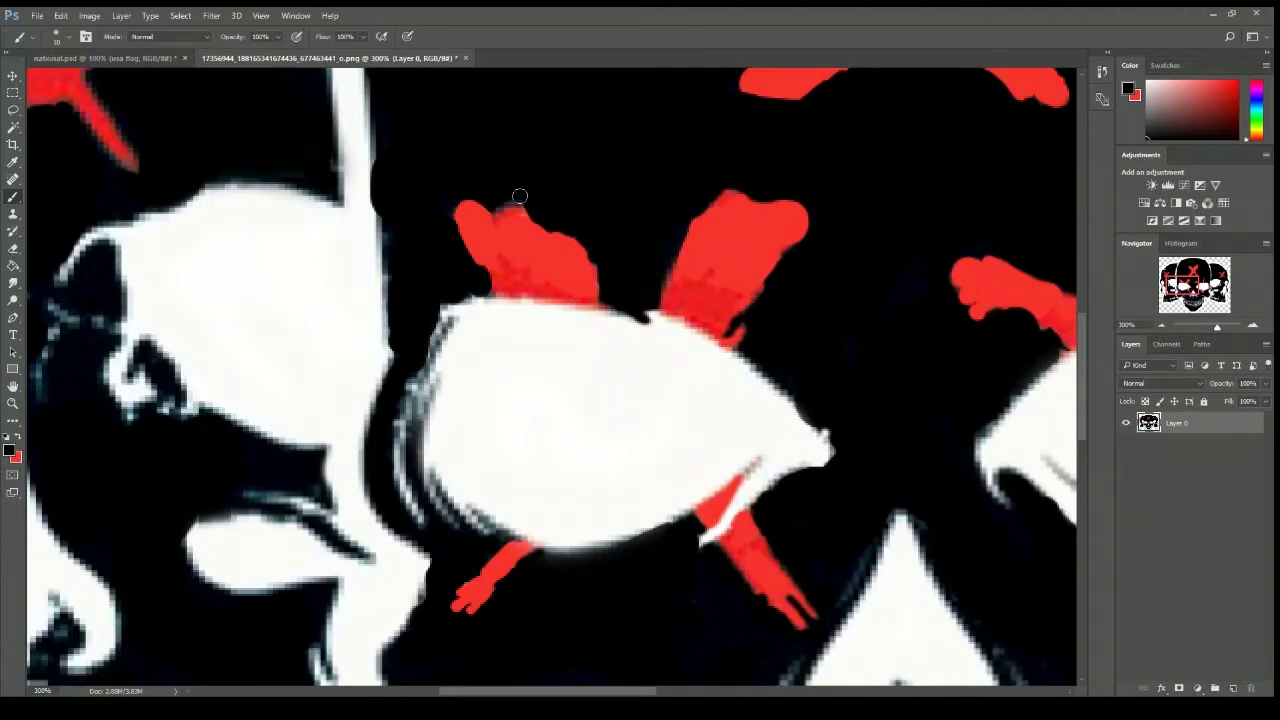
pyautogui.moveTo(519, 197); pyautogui.dragTo(498, 204)
pyautogui.press('[')
pyautogui.press('[')
pyautogui.press('[')
pyautogui.press('[')
pyautogui.press('[')
pyautogui.press('[')
pyautogui.press('[')
pyautogui.press(']')
pyautogui.press(']')
pyautogui.press(']')
pyautogui.press(']')
pyautogui.press(']')
pyautogui.press(']')
pyautogui.press(']')
pyautogui.moveTo(666, 270)
pyautogui.mouseDown()
pyautogui.moveTo(660, 280)
pyautogui.moveTo(671, 255)
pyautogui.mouseUp()
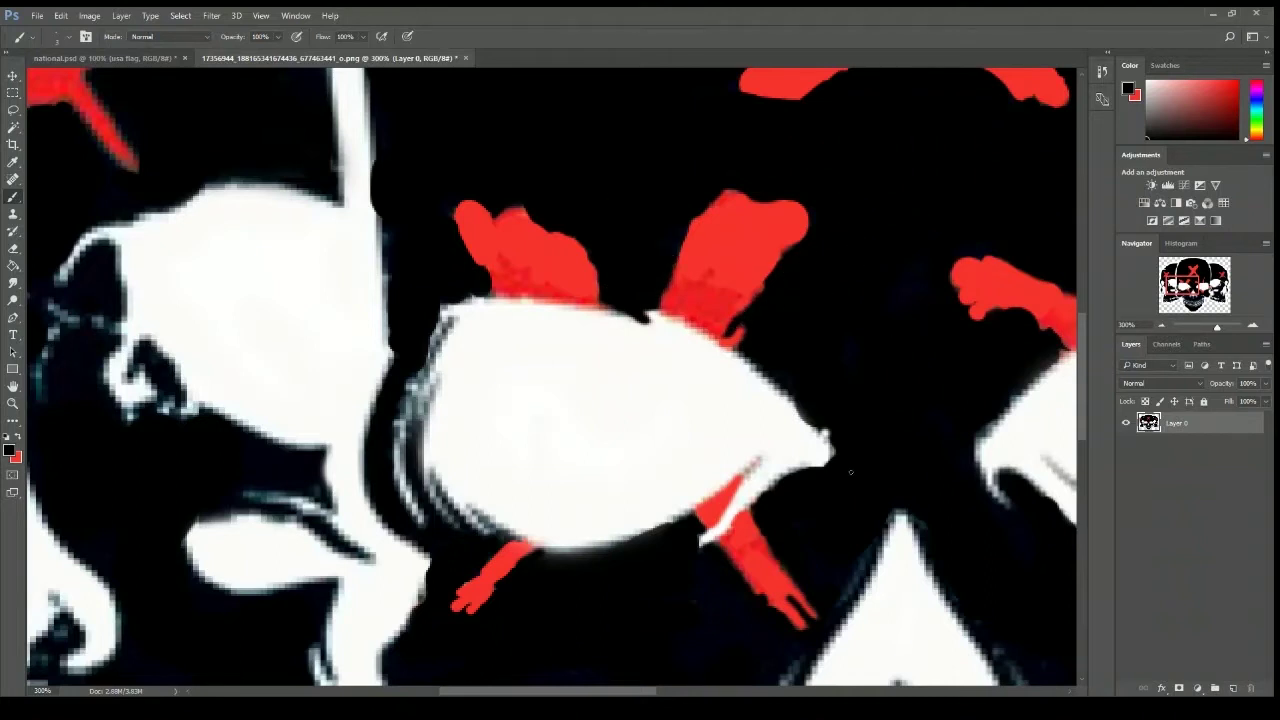
# Paint a short black line over the upper tip of the red stroke at the left eye's lower inner edge.
pyautogui.click(17, 436)
pyautogui.click(17, 437)
pyautogui.moveTo(756, 461); pyautogui.dragTo(746, 477)
# Paint black over the dull pixels below the left side skull's eye socket and around its jagged detail, adjusting the brush size.
pyautogui.press(']')
pyautogui.press(']')
pyautogui.press(']')
pyautogui.press(']')
pyautogui.press(']')
pyautogui.press(']')
pyautogui.press(']')
pyautogui.moveTo(316, 492)
pyautogui.mouseDown()
pyautogui.moveTo(304, 474)
pyautogui.moveTo(232, 493)
pyautogui.moveTo(302, 491)
pyautogui.mouseUp()
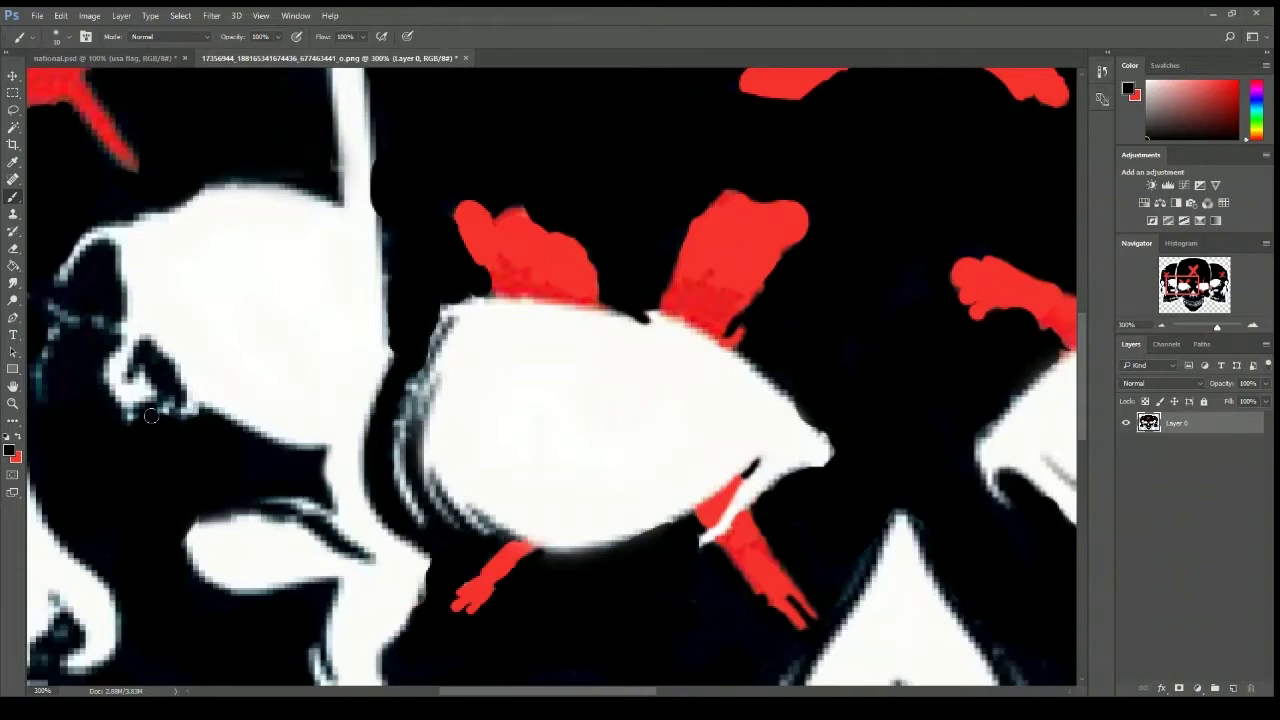
pyautogui.press('[')
pyautogui.press('[')
pyautogui.press('[')
pyautogui.press('[')
pyautogui.press('[')
pyautogui.moveTo(176, 392)
pyautogui.mouseDown()
pyautogui.moveTo(122, 420)
pyautogui.moveTo(110, 410)
pyautogui.mouseUp()
# Sample white and repaint the jagged detail at the lower corner of the left side skull's eye socket.
pyautogui.press('i')
pyautogui.click(796, 75)
pyautogui.moveTo(142, 370)
pyautogui.mouseDown()
pyautogui.moveTo(147, 386)
pyautogui.moveTo(127, 400)
pyautogui.moveTo(114, 363)
pyautogui.mouseUp()
pyautogui.click(130, 418)
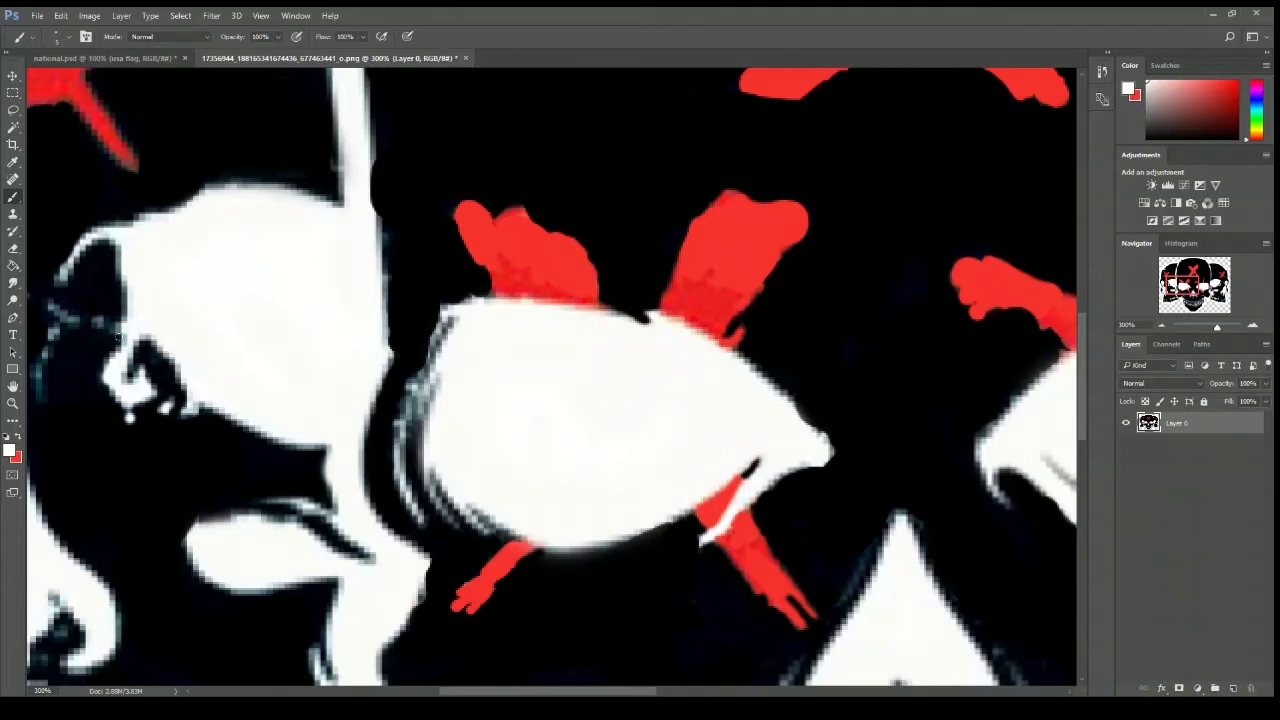
# Dab white dots along the faint crack lines beside the left side skull's eye socket.
pyautogui.click(98, 322)
pyautogui.click(117, 329)
pyautogui.click(74, 321)
pyautogui.click(53, 309)
pyautogui.click(56, 311)
pyautogui.click(64, 319)
pyautogui.click(54, 332)
pyautogui.click(45, 360)
pyautogui.click(46, 357)
pyautogui.click(38, 378)
pyautogui.click(38, 391)
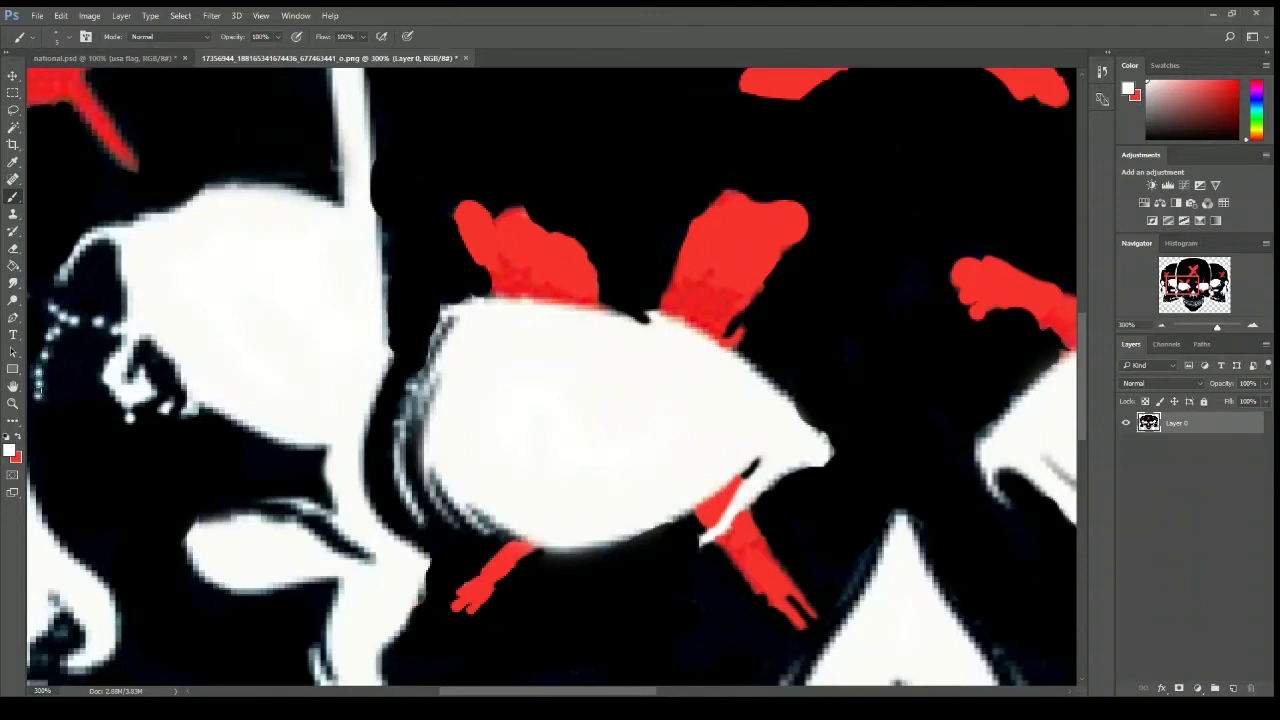
pyautogui.click(40, 370)
pyautogui.click(40, 377)
# Brighten the thin lines along the outer edge of the center skull's left eye with white.
pyautogui.moveTo(432, 417); pyautogui.dragTo(430, 443)
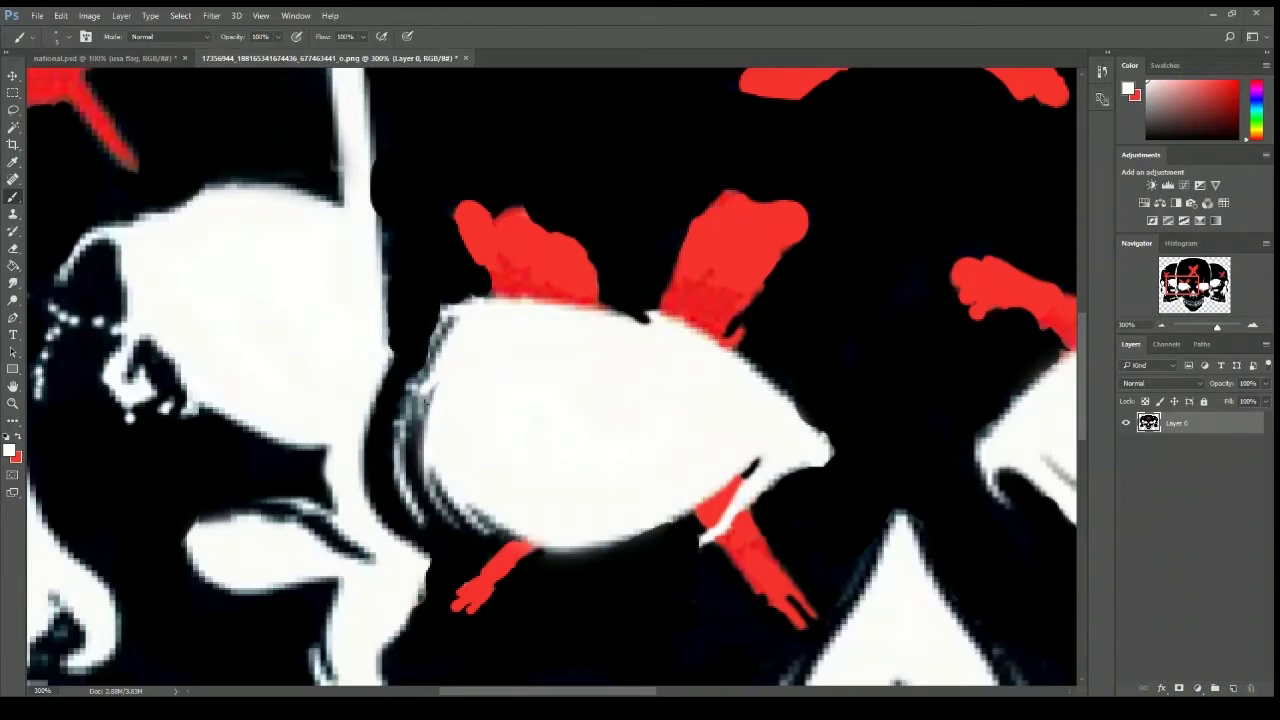
pyautogui.click(423, 398)
pyautogui.click(420, 409)
pyautogui.click(412, 407)
# Paint white along the outer edge lines of the center skull's right eye.
pyautogui.click(1161, 326)
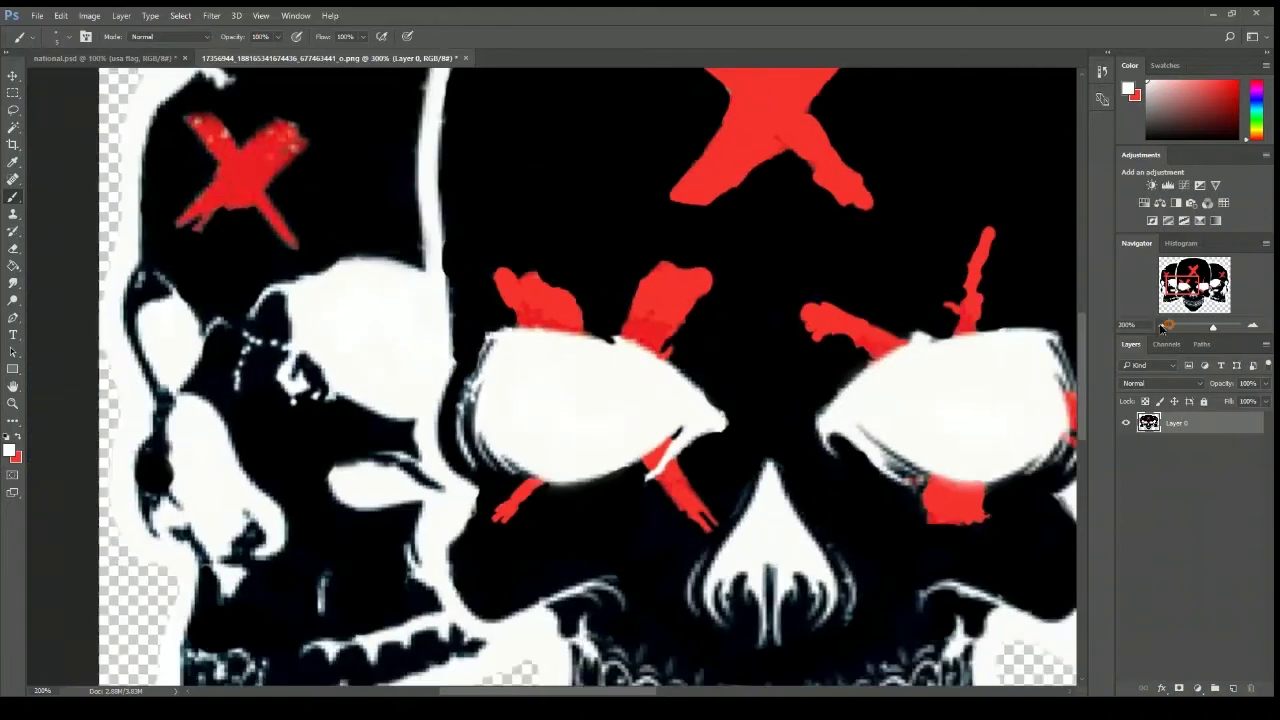
pyautogui.click(1161, 326)
pyautogui.click(1161, 326)
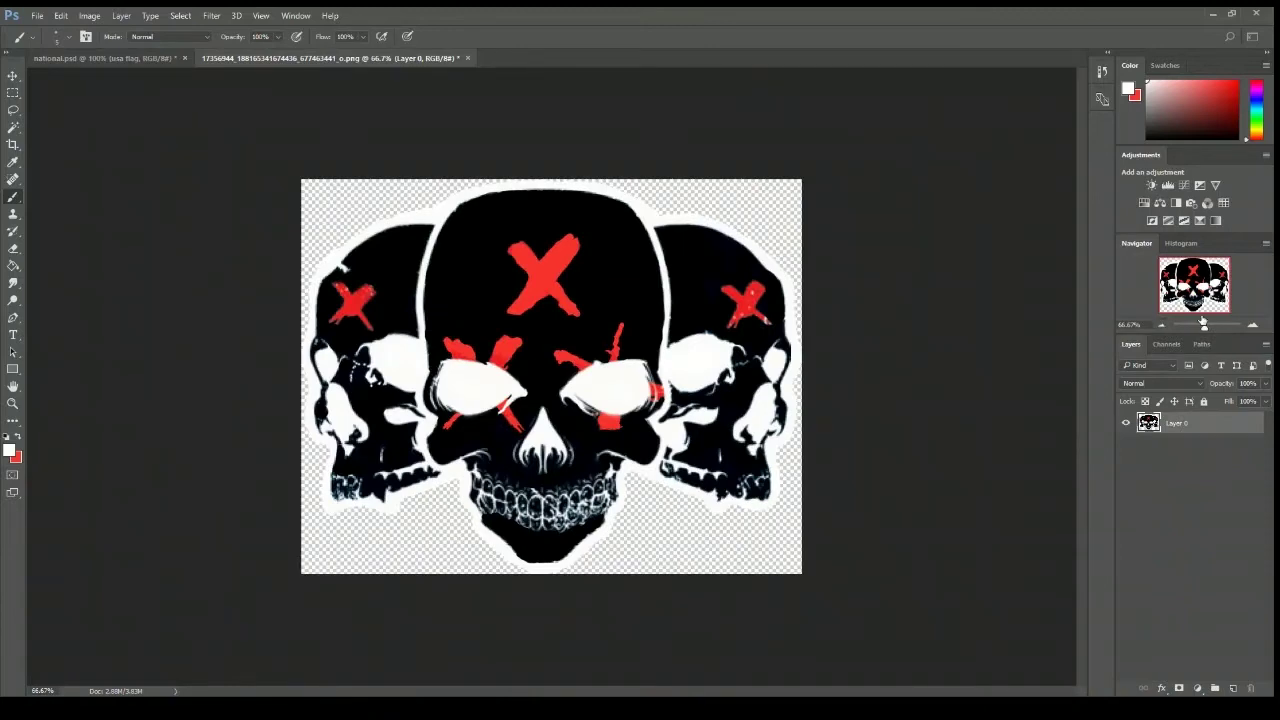
pyautogui.moveTo(1203, 325); pyautogui.dragTo(1217, 326)
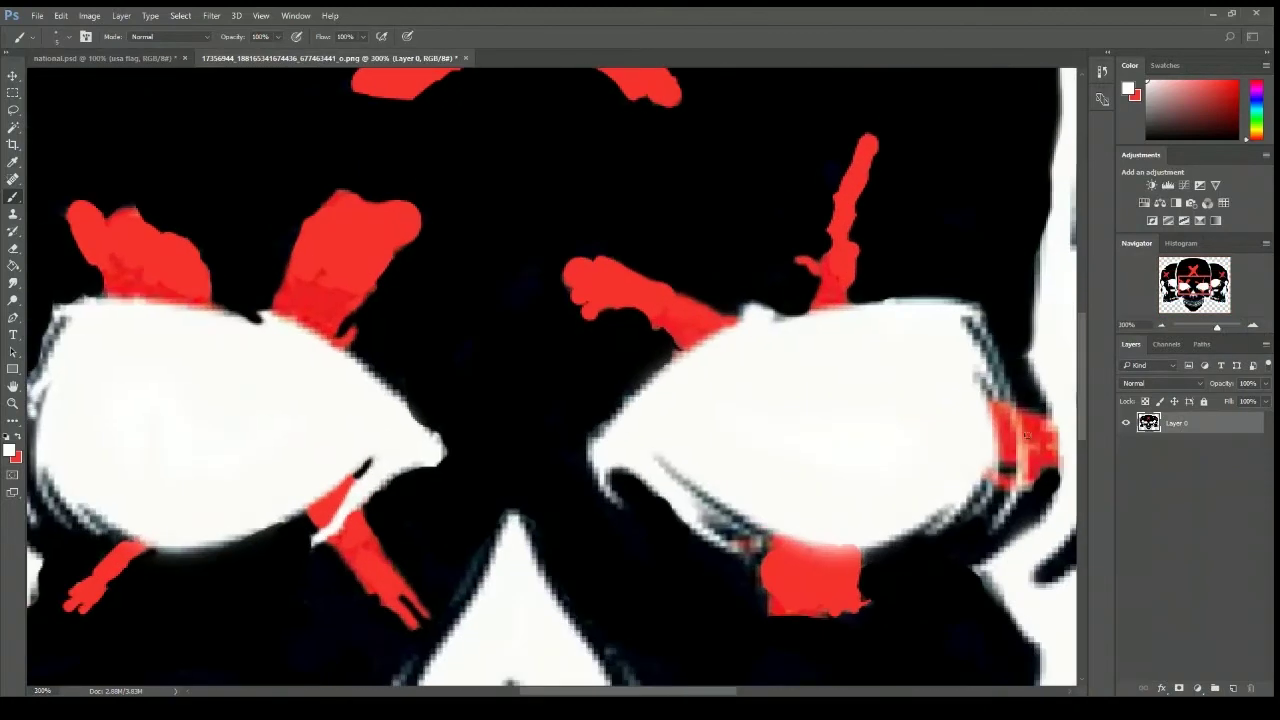
pyautogui.moveTo(970, 308)
pyautogui.mouseDown()
pyautogui.moveTo(1001, 410)
pyautogui.moveTo(1051, 428)
pyautogui.moveTo(1053, 448)
pyautogui.moveTo(1009, 438)
pyautogui.moveTo(1027, 463)
pyautogui.moveTo(1009, 471)
pyautogui.moveTo(1031, 480)
pyautogui.moveTo(990, 473)
pyautogui.mouseUp()
# Fill the light streaks and faded edges of the red patches beside and below the right eye with red.
pyautogui.click(21, 441)
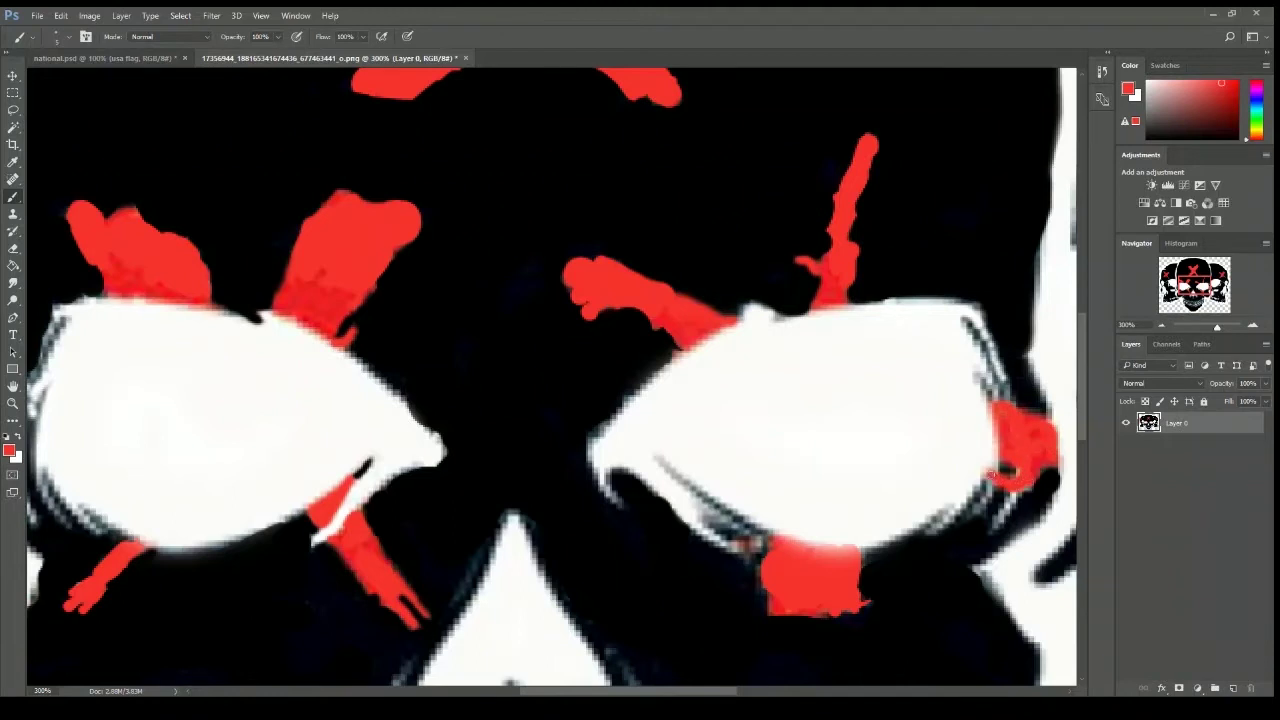
pyautogui.moveTo(815, 565)
pyautogui.mouseDown()
pyautogui.moveTo(818, 548)
pyautogui.moveTo(848, 550)
pyautogui.moveTo(807, 553)
pyautogui.mouseUp()
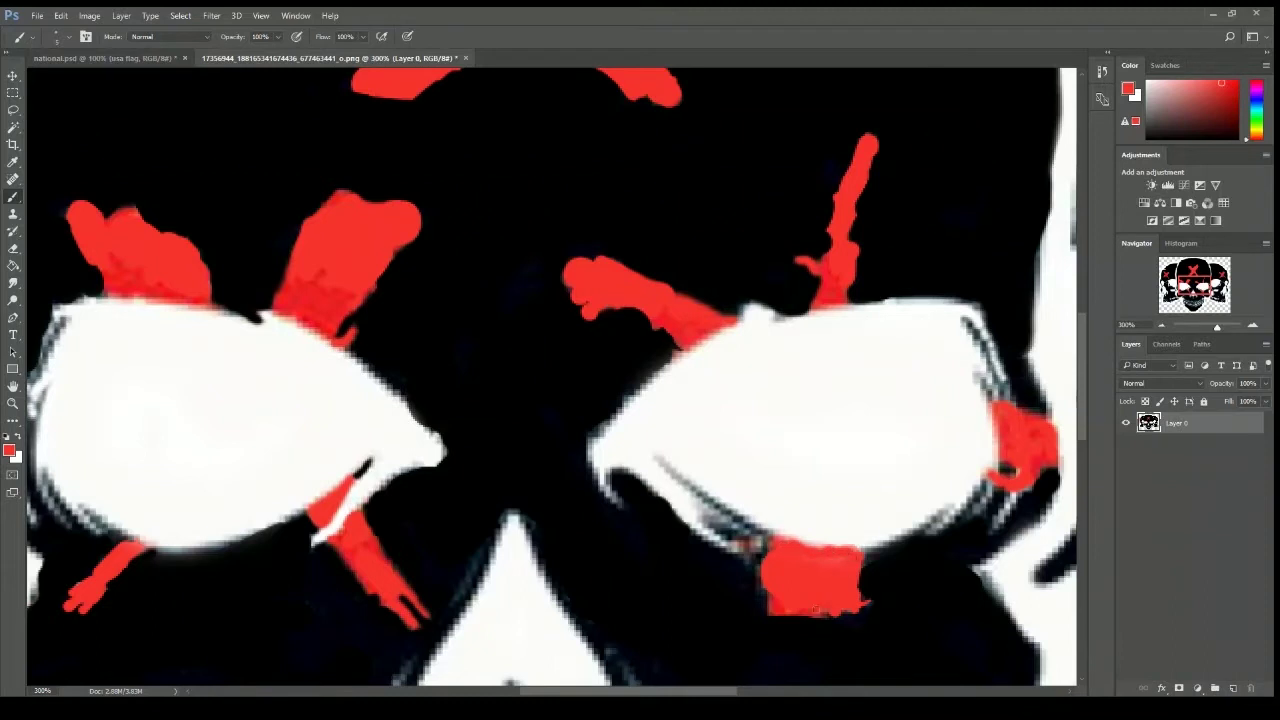
pyautogui.moveTo(815, 608); pyautogui.dragTo(776, 616)
# Sample black and clean up the edges of the red patches and the outer corner lines around the right eye.
pyautogui.click(17, 437)
pyautogui.keyDown('alt'); pyautogui.click(816, 637); pyautogui.keyUp('alt')
pyautogui.moveTo(819, 623); pyautogui.dragTo(848, 613)
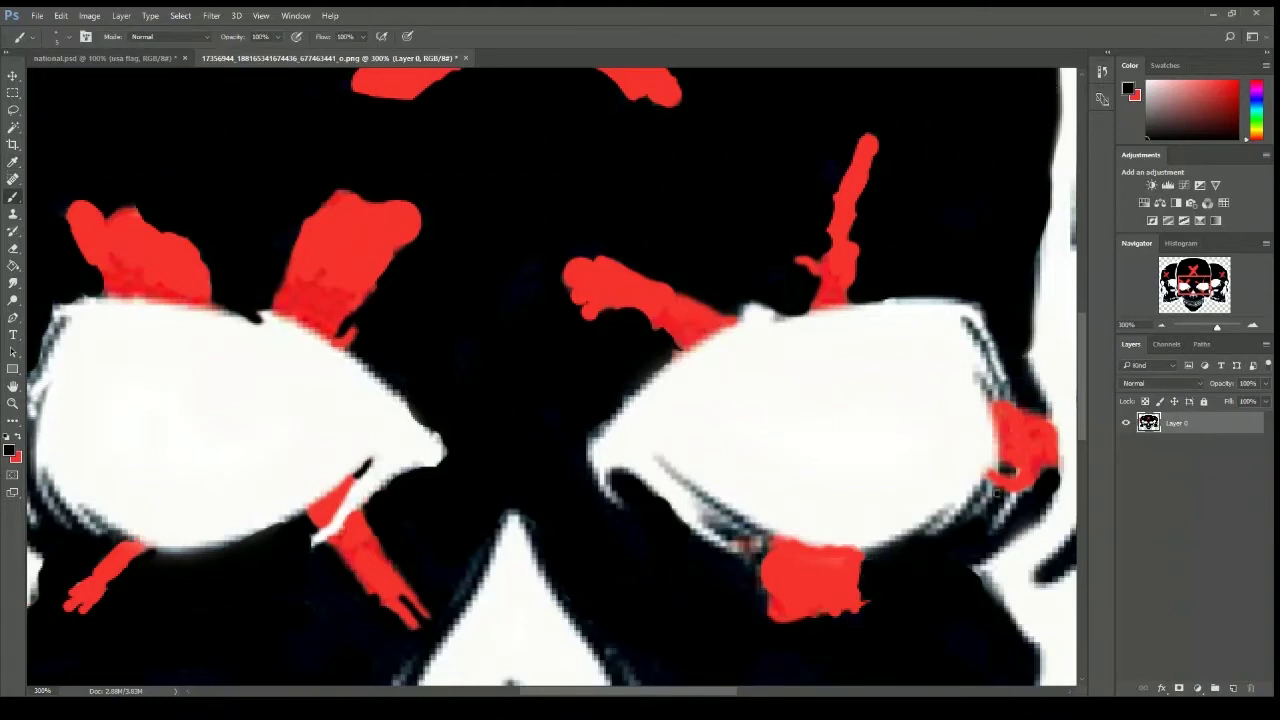
pyautogui.moveTo(986, 507); pyautogui.dragTo(965, 522)
pyautogui.moveTo(1008, 467); pyautogui.dragTo(1005, 474)
pyautogui.moveTo(981, 390); pyautogui.dragTo(1004, 386)
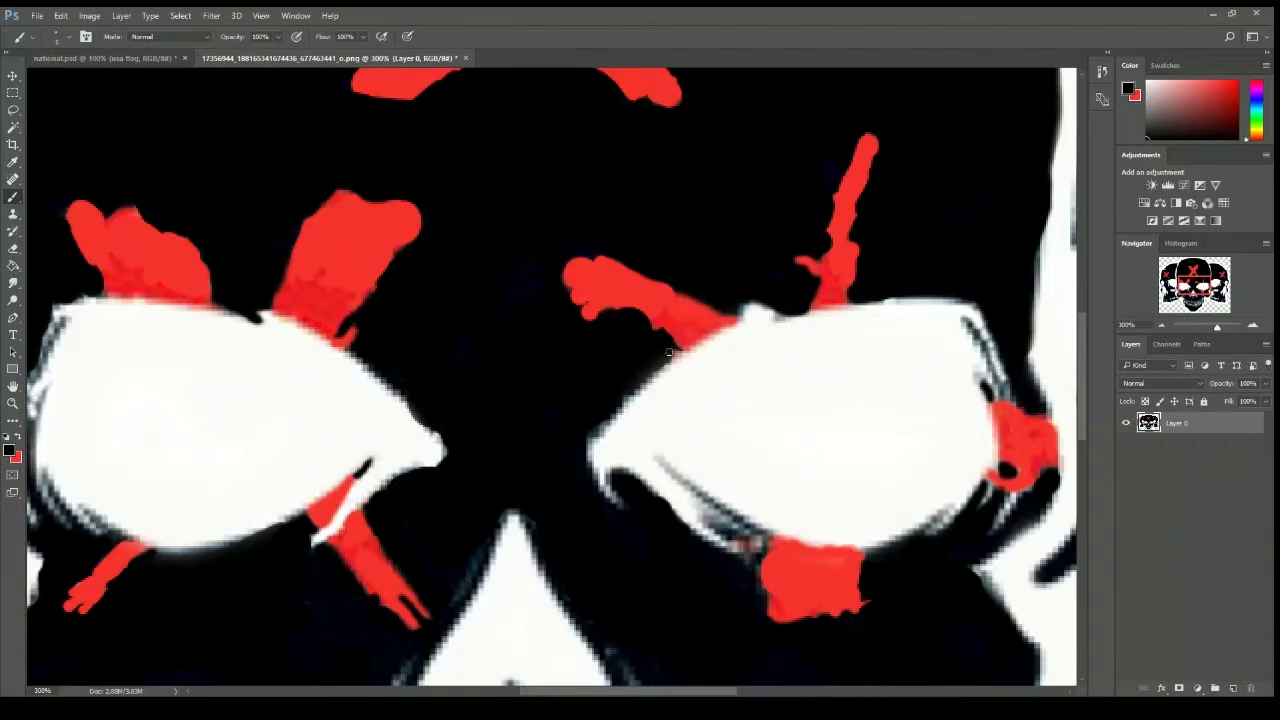
pyautogui.moveTo(671, 352); pyautogui.dragTo(655, 365)
# Paint black over the discolored pixels along the right eye's lower inner edge beside the red patch.
pyautogui.scroll(-3, 518, 429)
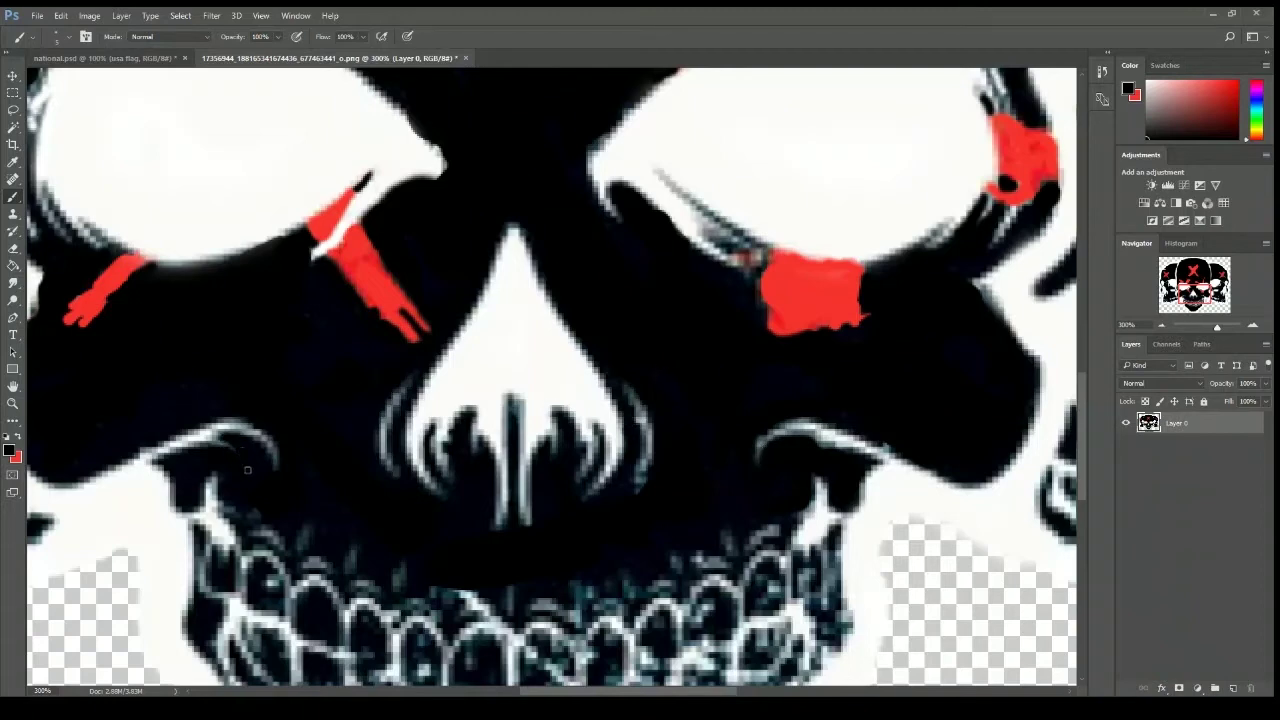
pyautogui.hscroll(3, 651, 276)
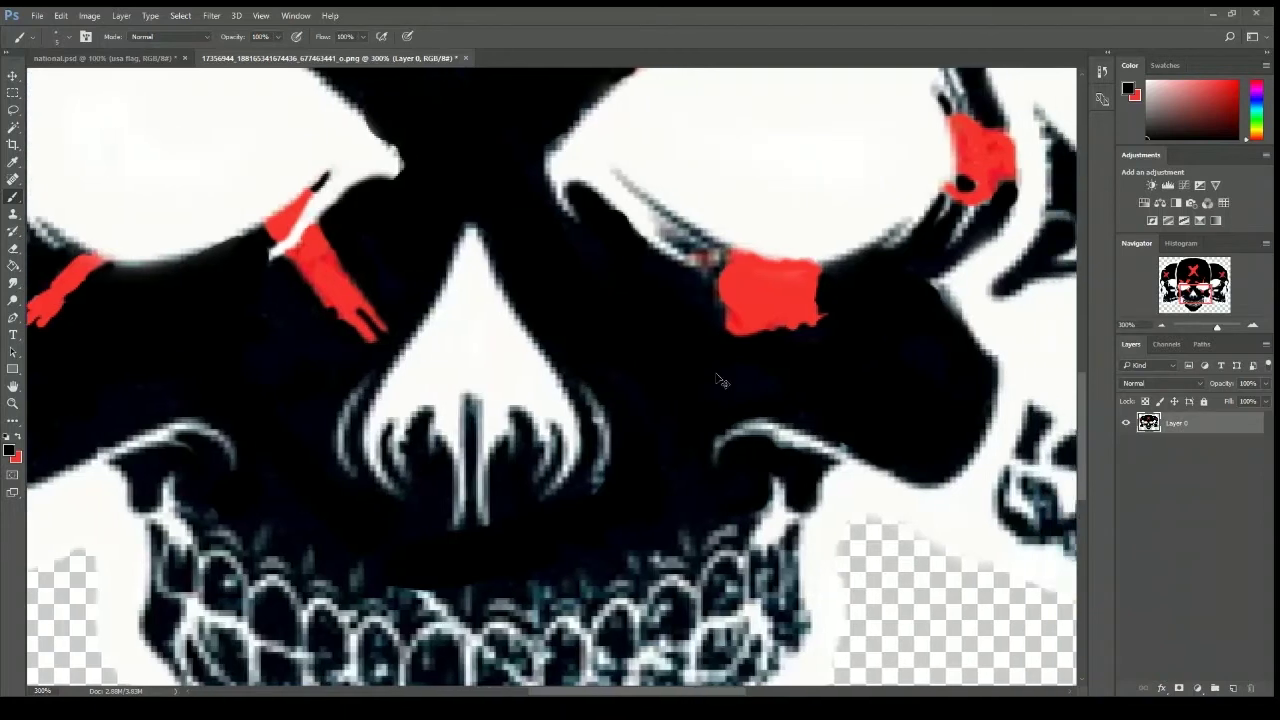
pyautogui.moveTo(643, 243); pyautogui.dragTo(689, 320)
pyautogui.moveTo(680, 266)
pyautogui.mouseDown()
pyautogui.moveTo(677, 254)
pyautogui.moveTo(670, 278)
pyautogui.moveTo(689, 249)
pyautogui.moveTo(621, 205)
pyautogui.mouseUp()
# Refine the right eye's lower edge with sampled white strokes and a small black touch beside the red patch.
pyautogui.keyDown('alt'); pyautogui.click(871, 123); pyautogui.keyUp('alt')
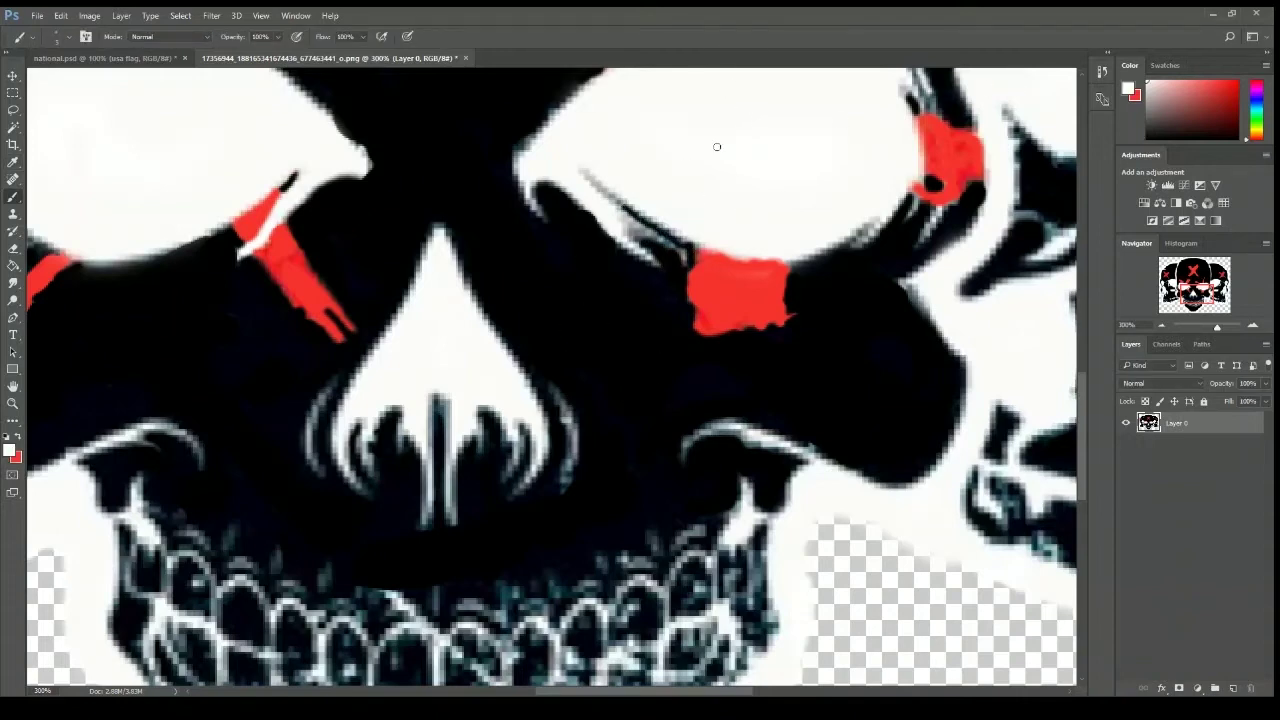
pyautogui.moveTo(575, 163)
pyautogui.mouseDown()
pyautogui.moveTo(622, 198)
pyautogui.moveTo(613, 207)
pyautogui.moveTo(642, 231)
pyautogui.moveTo(630, 238)
pyautogui.mouseUp()
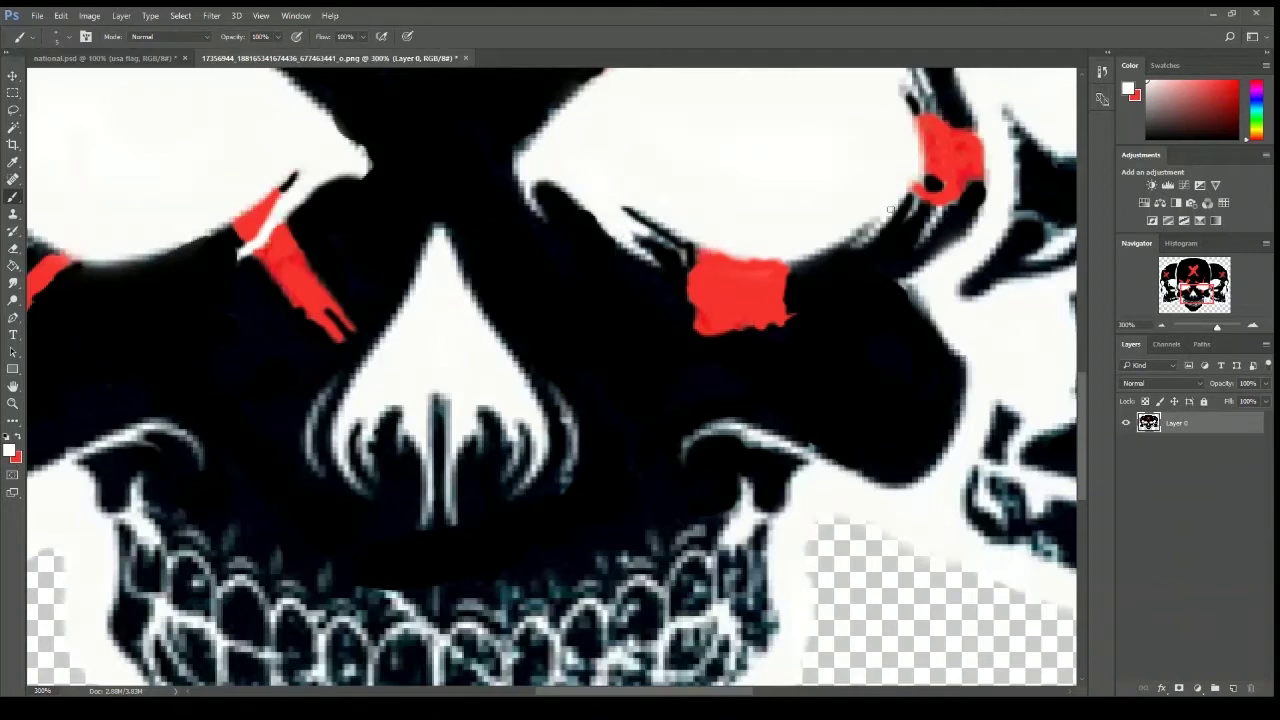
pyautogui.moveTo(888, 214)
pyautogui.mouseDown()
pyautogui.moveTo(860, 240)
pyautogui.moveTo(875, 218)
pyautogui.moveTo(845, 236)
pyautogui.mouseUp()
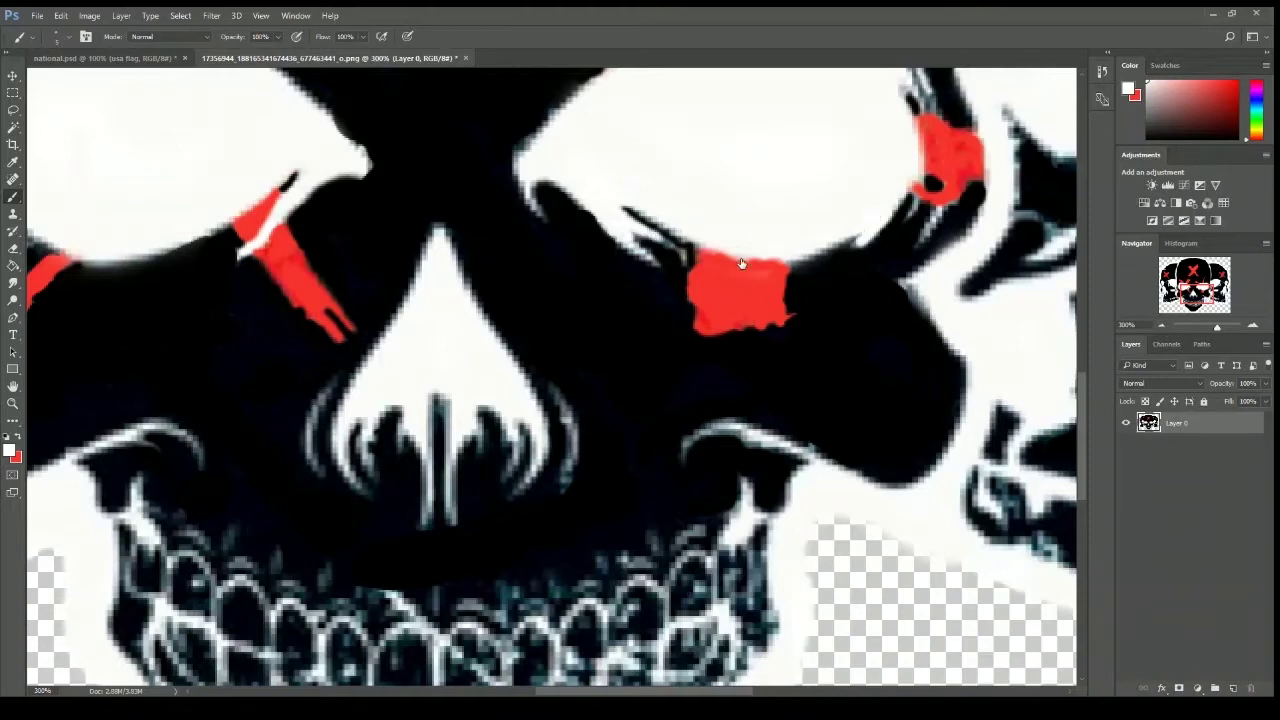
pyautogui.moveTo(647, 230); pyautogui.dragTo(670, 246)
pyautogui.moveTo(1152, 132); pyautogui.dragTo(1135, 147)
pyautogui.moveTo(684, 251)
pyautogui.mouseDown()
pyautogui.moveTo(683, 265)
pyautogui.moveTo(681, 251)
pyautogui.mouseUp()
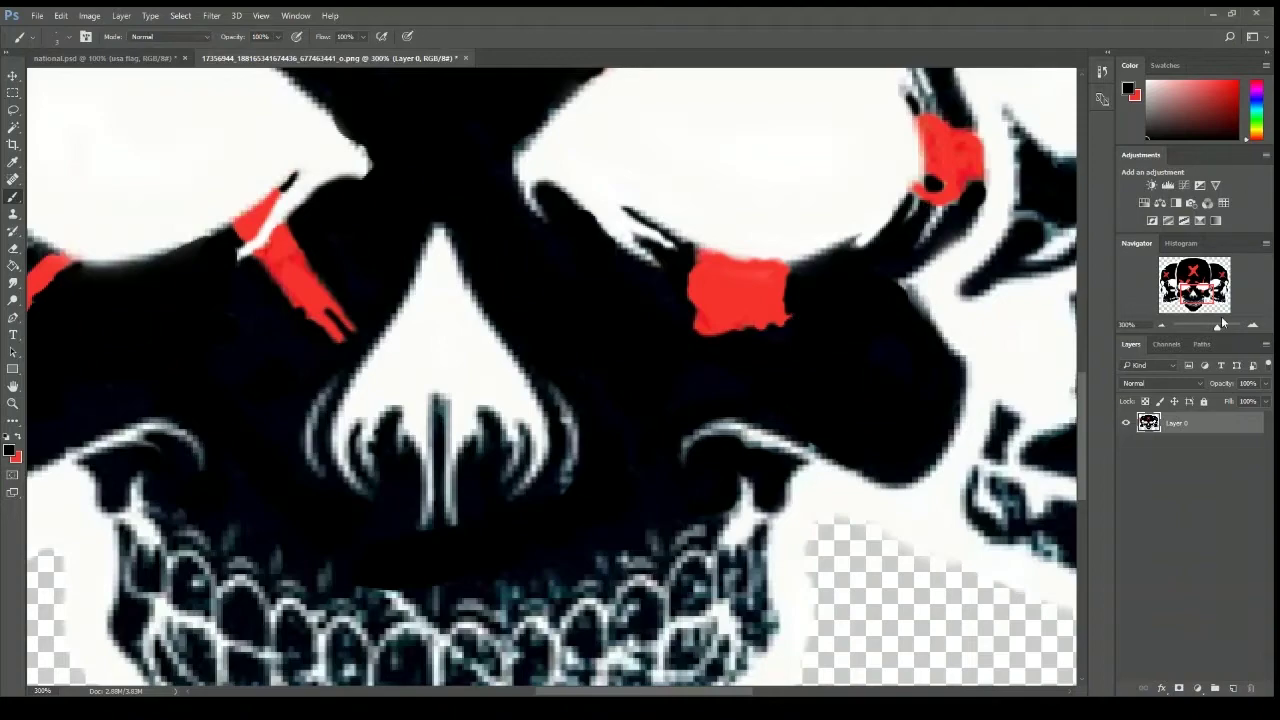
# Paint red over the light specks and streaks in the left skull's forehead X.
pyautogui.moveTo(1218, 327)
pyautogui.mouseDown()
pyautogui.moveTo(1196, 328)
pyautogui.moveTo(1230, 326)
pyautogui.moveTo(1214, 326)
pyautogui.mouseUp()
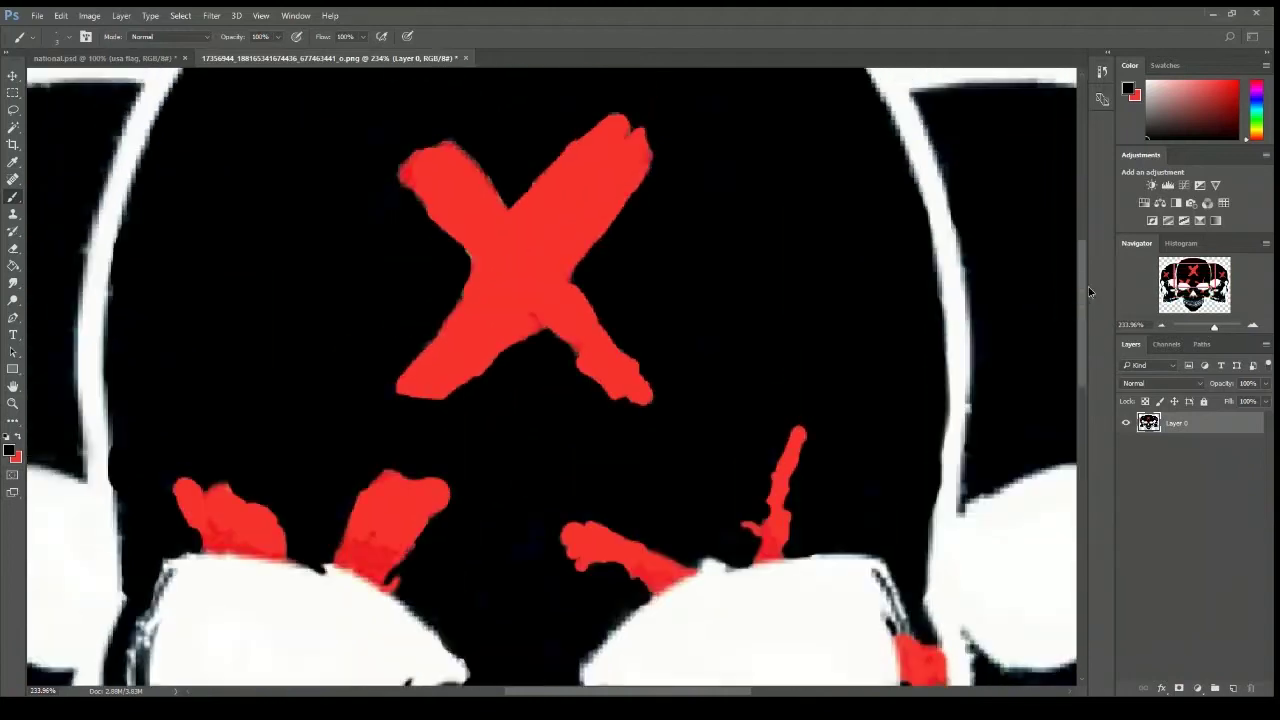
pyautogui.scroll(3, 533, 323)
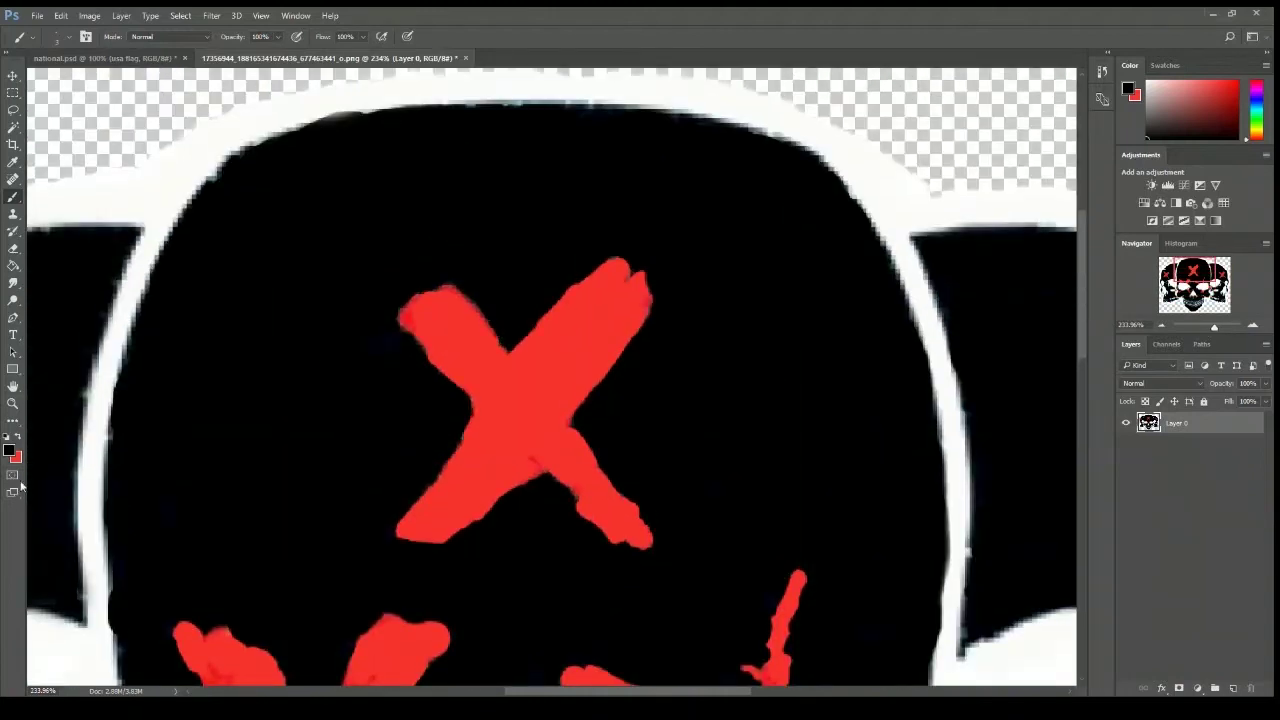
pyautogui.click(18, 439)
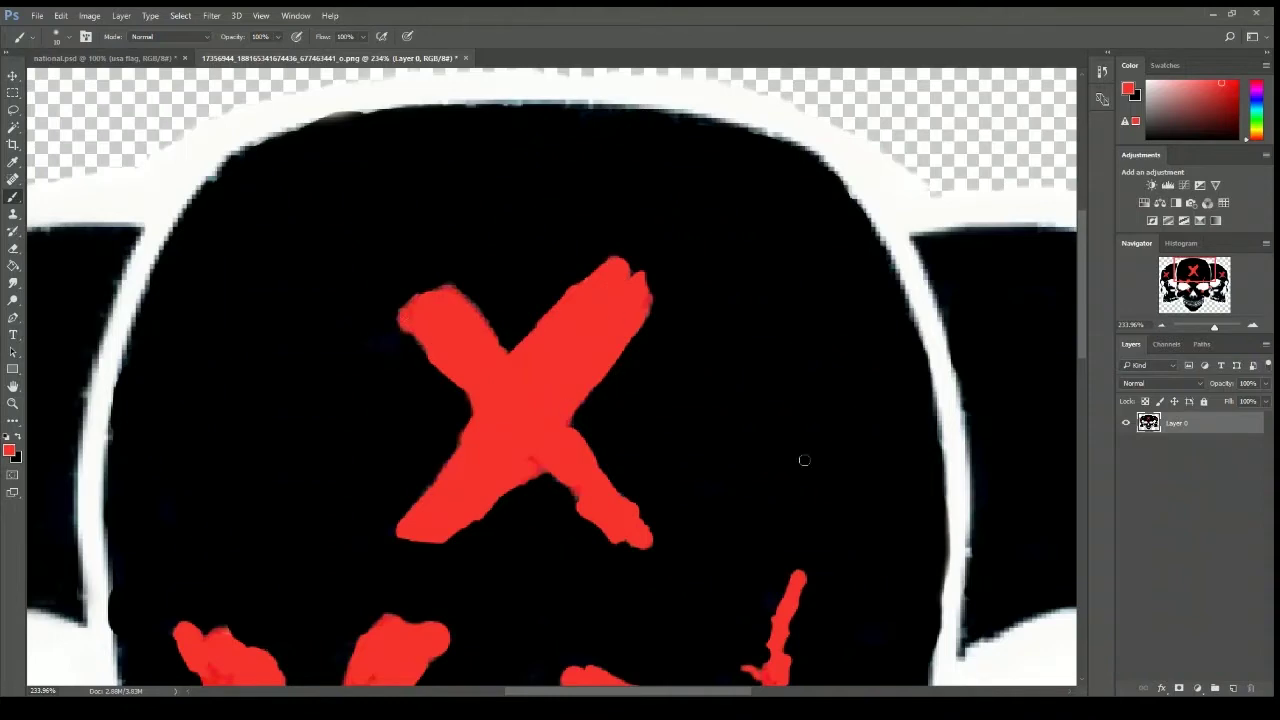
pyautogui.scroll(-5, 803, 457)
pyautogui.click(1163, 328)
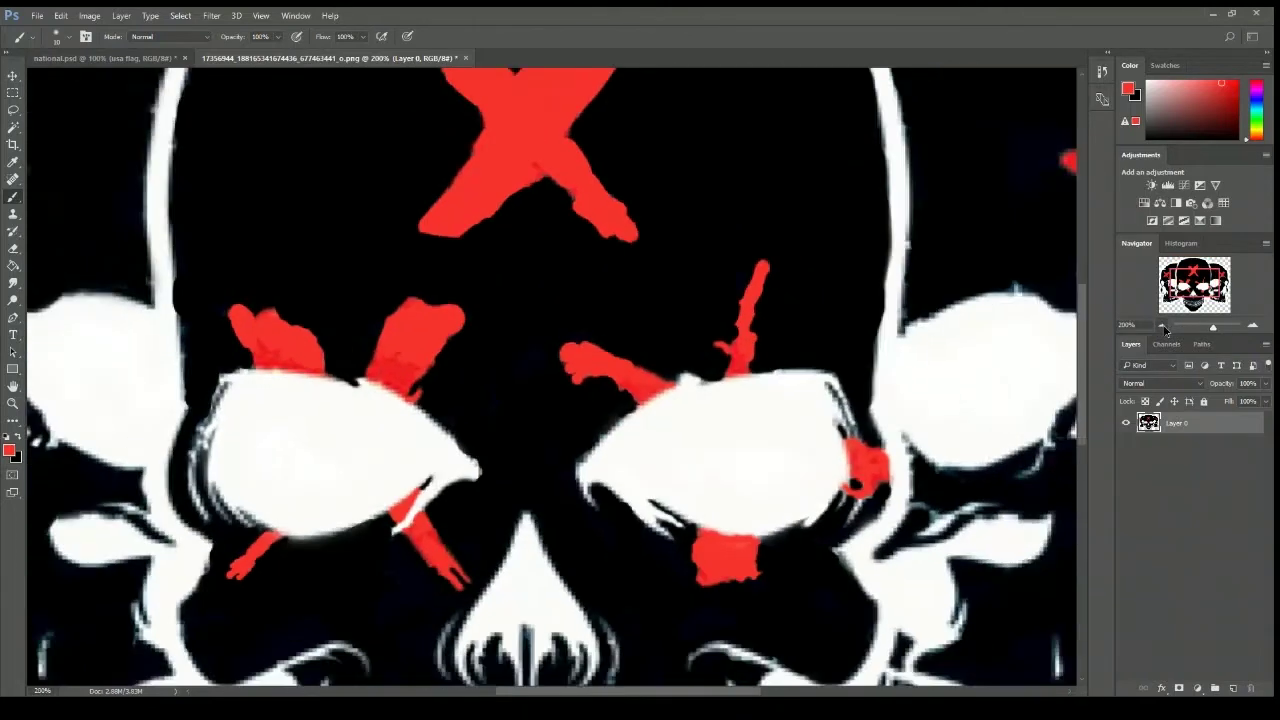
pyautogui.click(1163, 328)
pyautogui.click(1163, 328)
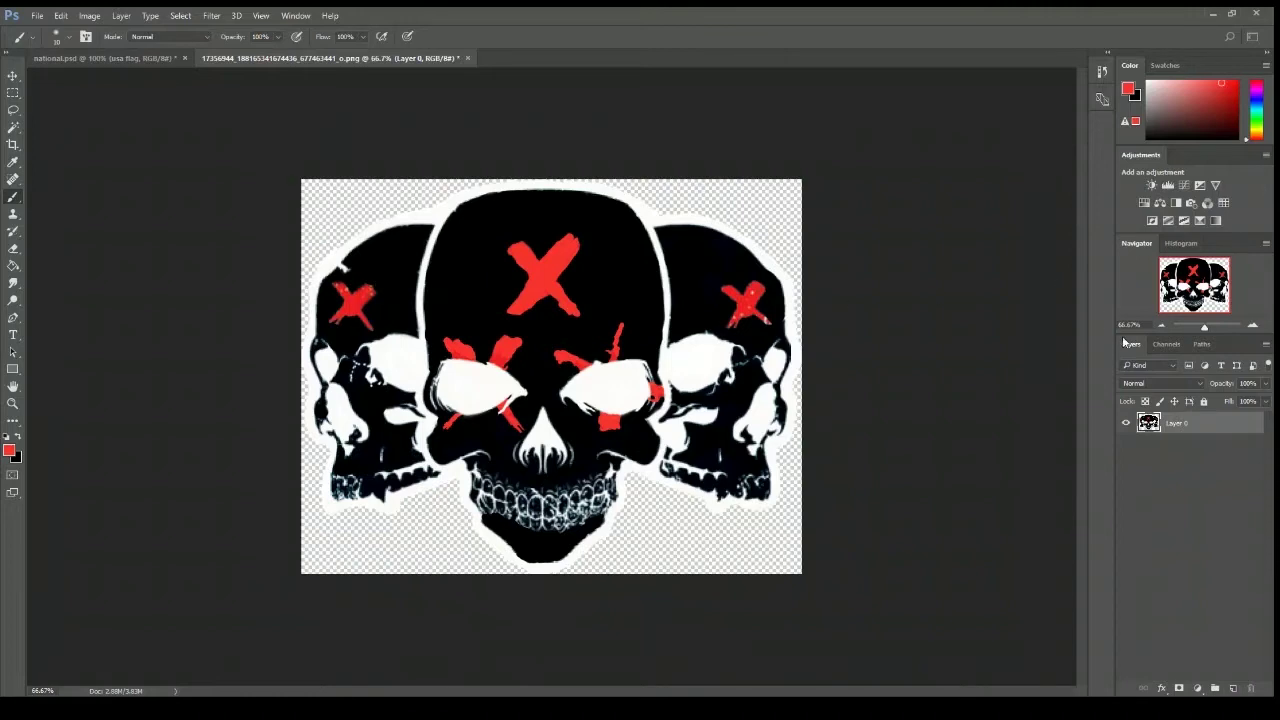
pyautogui.click(1254, 325)
pyautogui.click(1254, 325)
pyautogui.moveTo(510, 691); pyautogui.dragTo(362, 691)
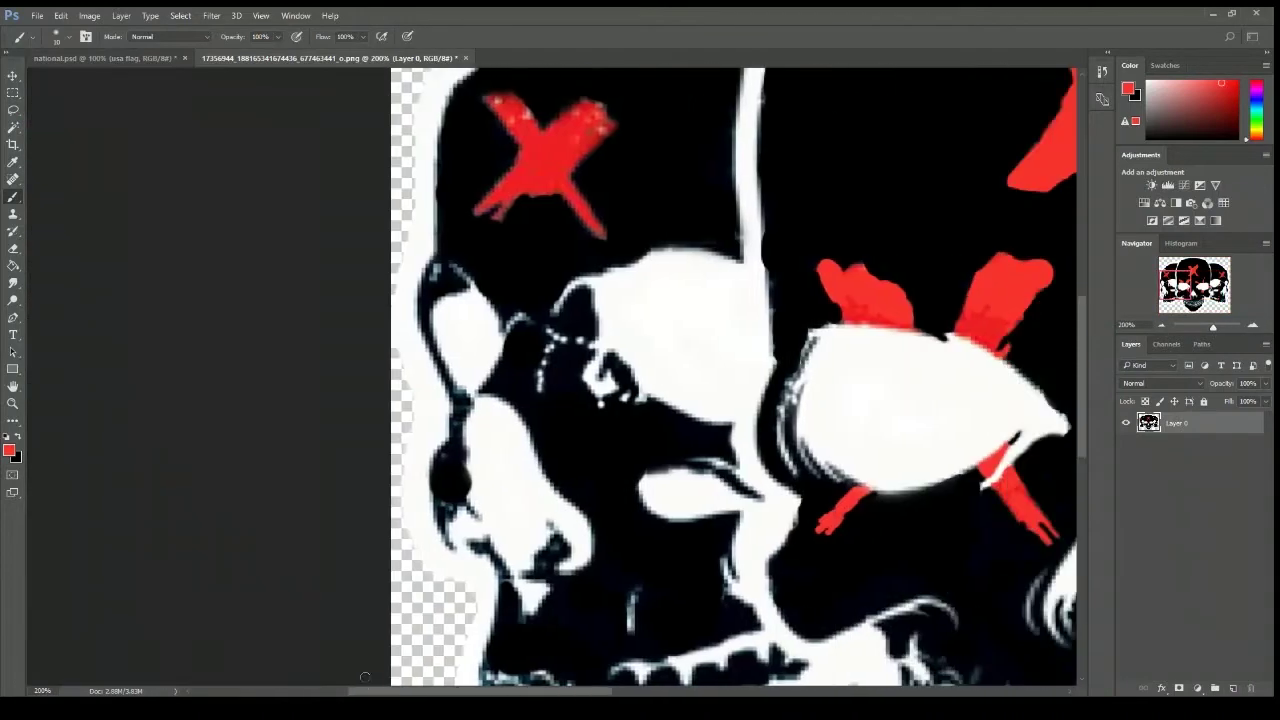
pyautogui.moveTo(522, 116)
pyautogui.mouseDown()
pyautogui.moveTo(498, 102)
pyautogui.moveTo(514, 107)
pyautogui.mouseUp()
pyautogui.moveTo(576, 112)
pyautogui.mouseDown()
pyautogui.moveTo(592, 107)
pyautogui.moveTo(608, 130)
pyautogui.moveTo(507, 200)
pyautogui.mouseUp()
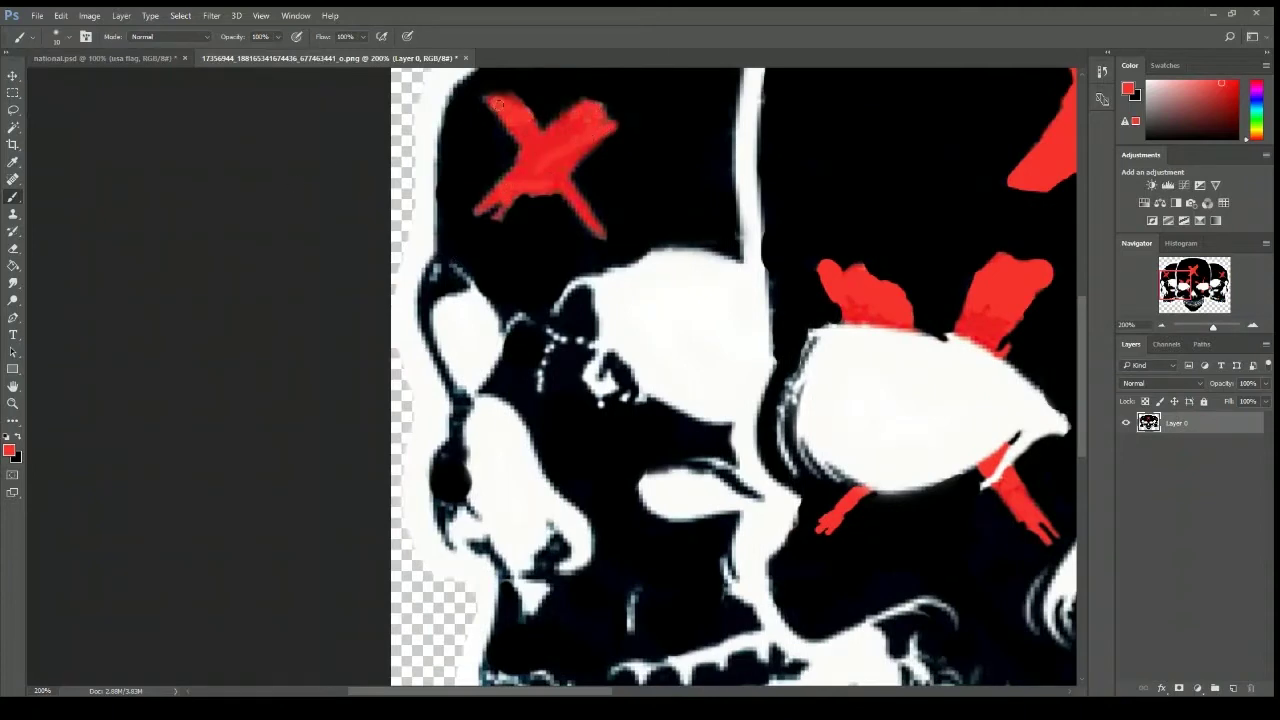
# Clean up the edges and tips of the left skull's forehead X with black, using a smaller brush.
pyautogui.click(18, 437)
pyautogui.press('[')
pyautogui.press('[')
pyautogui.press('[')
pyautogui.press('[')
pyautogui.press('[')
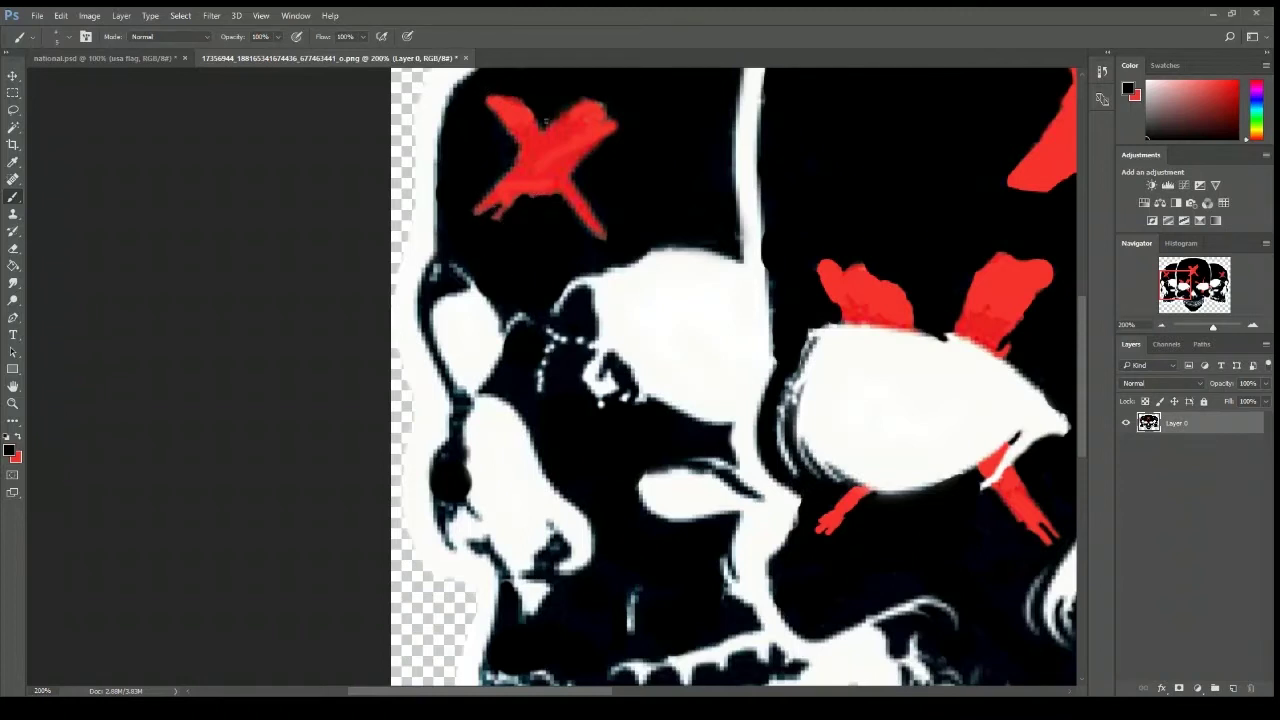
pyautogui.moveTo(602, 105); pyautogui.dragTo(608, 114)
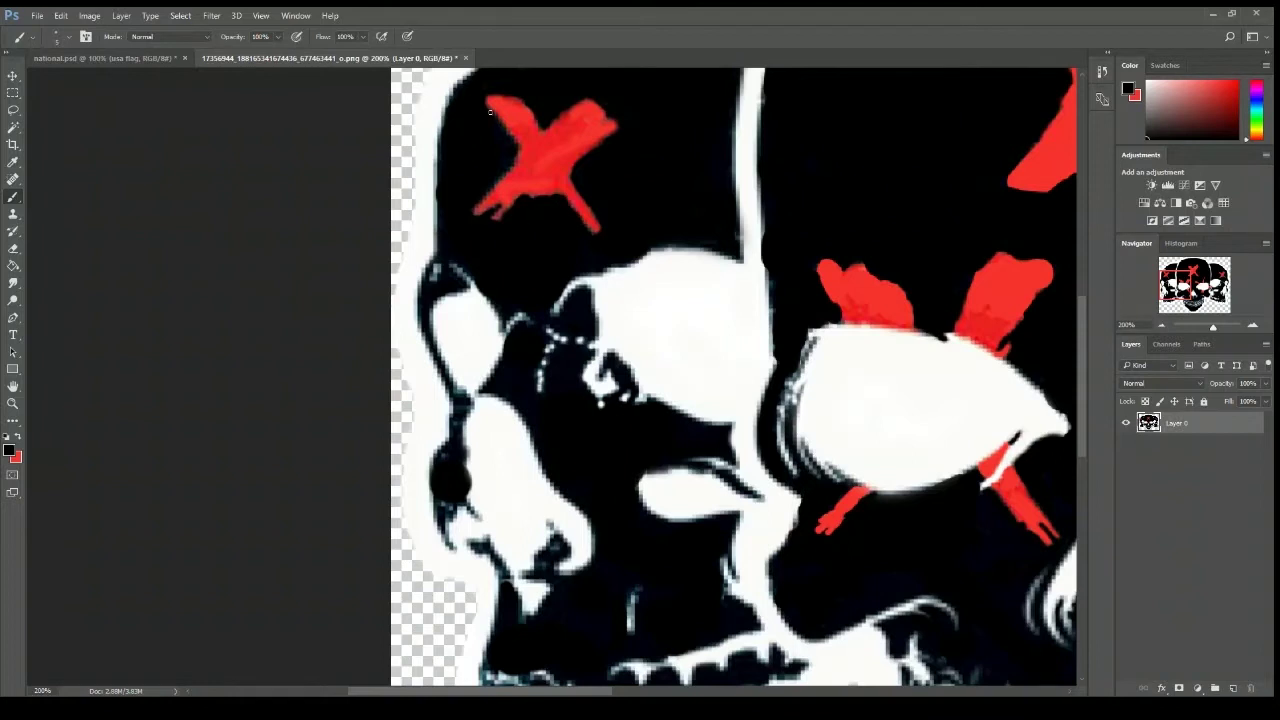
pyautogui.moveTo(490, 112); pyautogui.dragTo(517, 145)
# Touch up the left skull's outer temple with white and its nose outline and nostril with sampled black.
pyautogui.click(1149, 81)
pyautogui.moveTo(436, 268); pyautogui.dragTo(430, 277)
pyautogui.keyDown('alt'); pyautogui.click(453, 424); pyautogui.keyUp('alt')
pyautogui.moveTo(451, 449); pyautogui.dragTo(461, 412)
pyautogui.moveTo(439, 499); pyautogui.dragTo(450, 504)
pyautogui.moveTo(540, 371); pyautogui.dragTo(536, 383)
pyautogui.click(555, 549)
pyautogui.moveTo(543, 565); pyautogui.dragTo(537, 561)
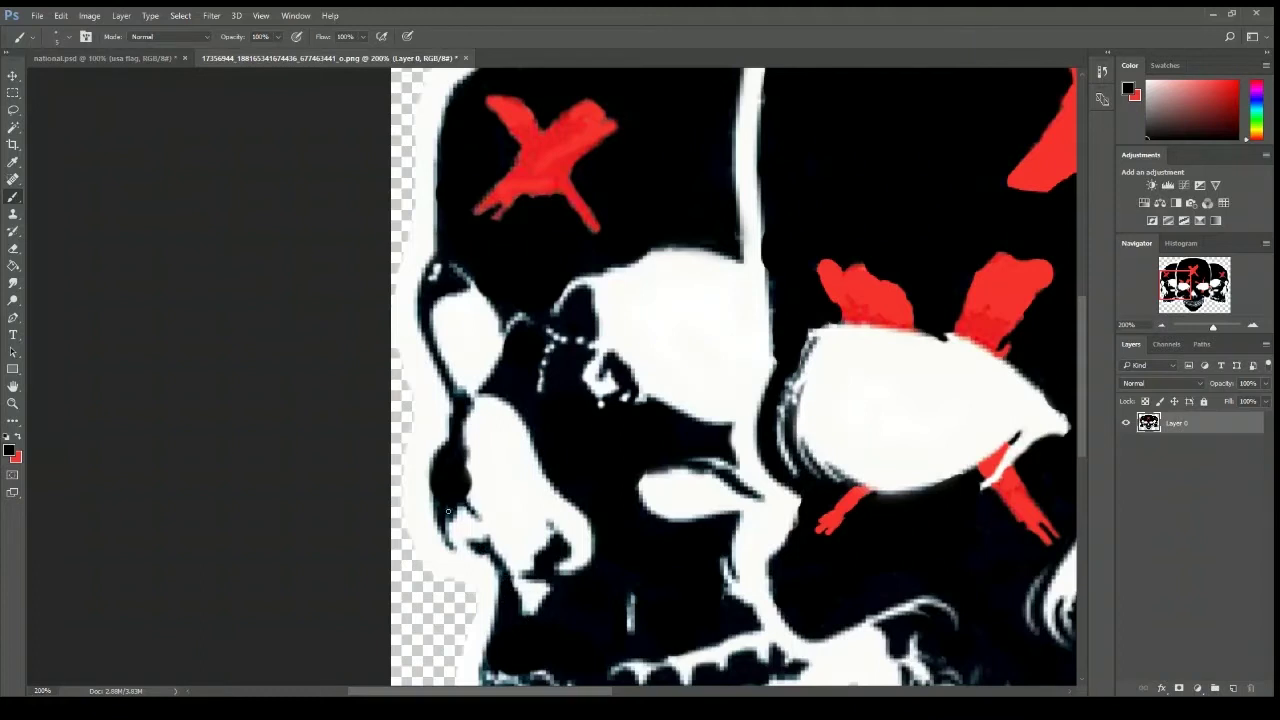
# Paint black along the left skull's outer profile edge just below the nose opening.
pyautogui.click(1147, 82)
pyautogui.click(1148, 134)
pyautogui.moveTo(447, 542); pyautogui.dragTo(448, 522)
# Paint black over the faint gray marks beside the left skull's forehead X.
pyautogui.hotkey('ctrl', '-')
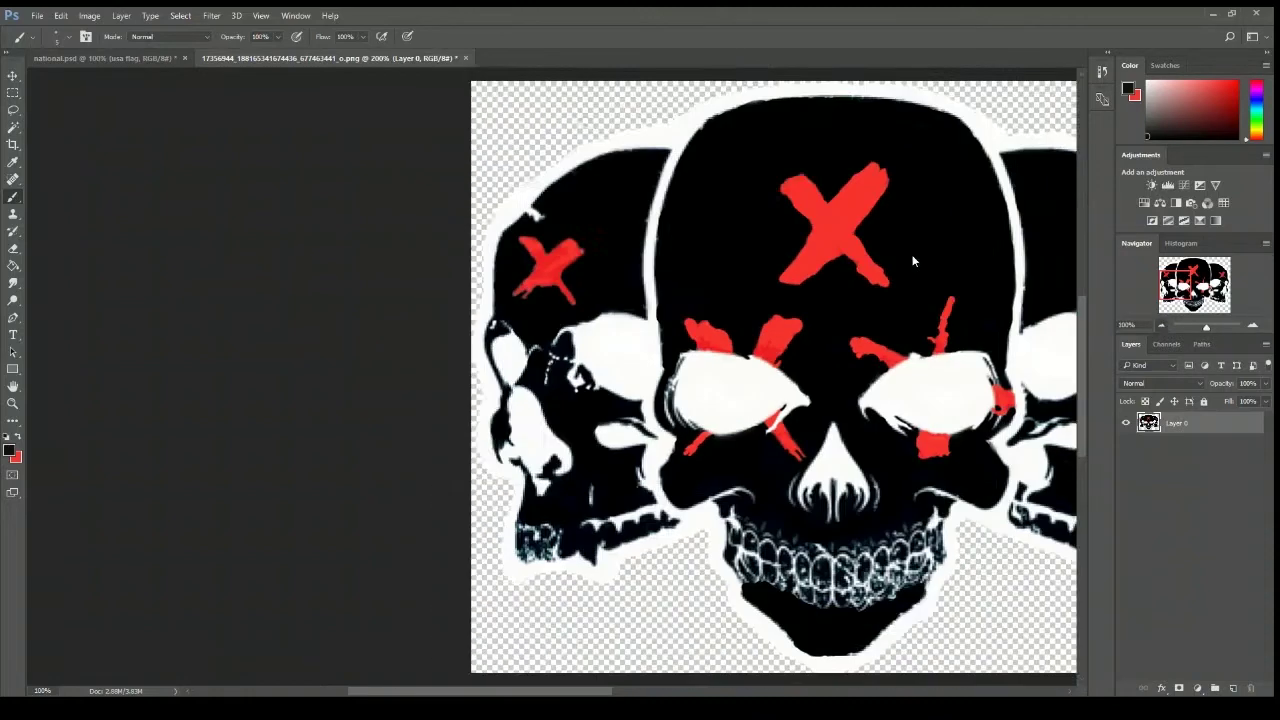
pyautogui.click(1252, 325)
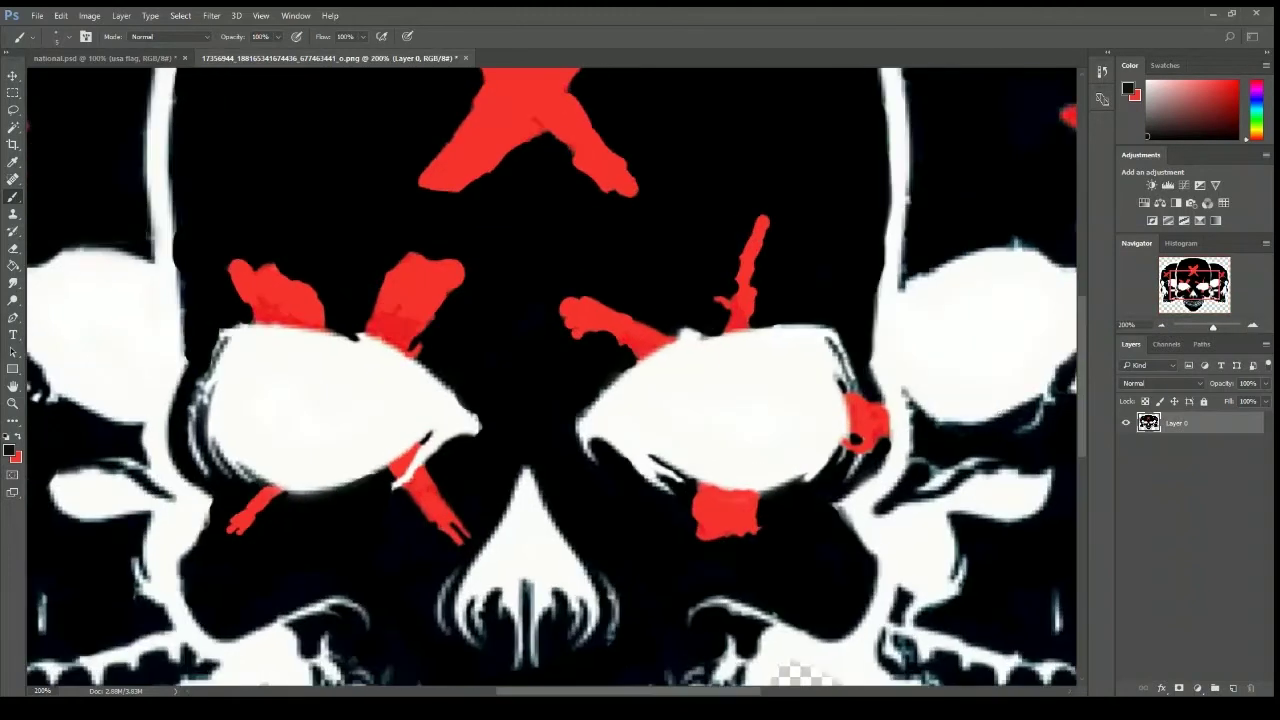
pyautogui.moveTo(611, 692); pyautogui.dragTo(425, 692)
pyautogui.moveTo(1082, 325); pyautogui.dragTo(1086, 249)
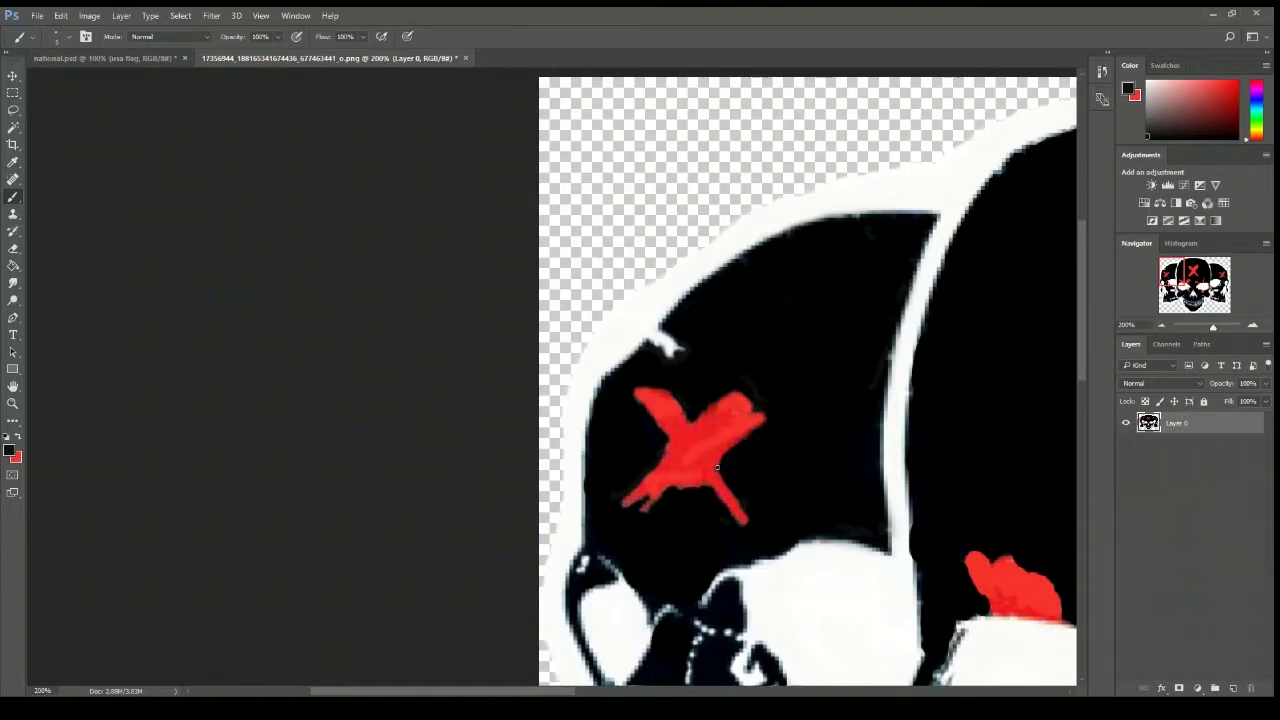
pyautogui.click(19, 439)
pyautogui.press('x')
pyautogui.click(1252, 325)
pyautogui.scroll(-3, 916, 226)
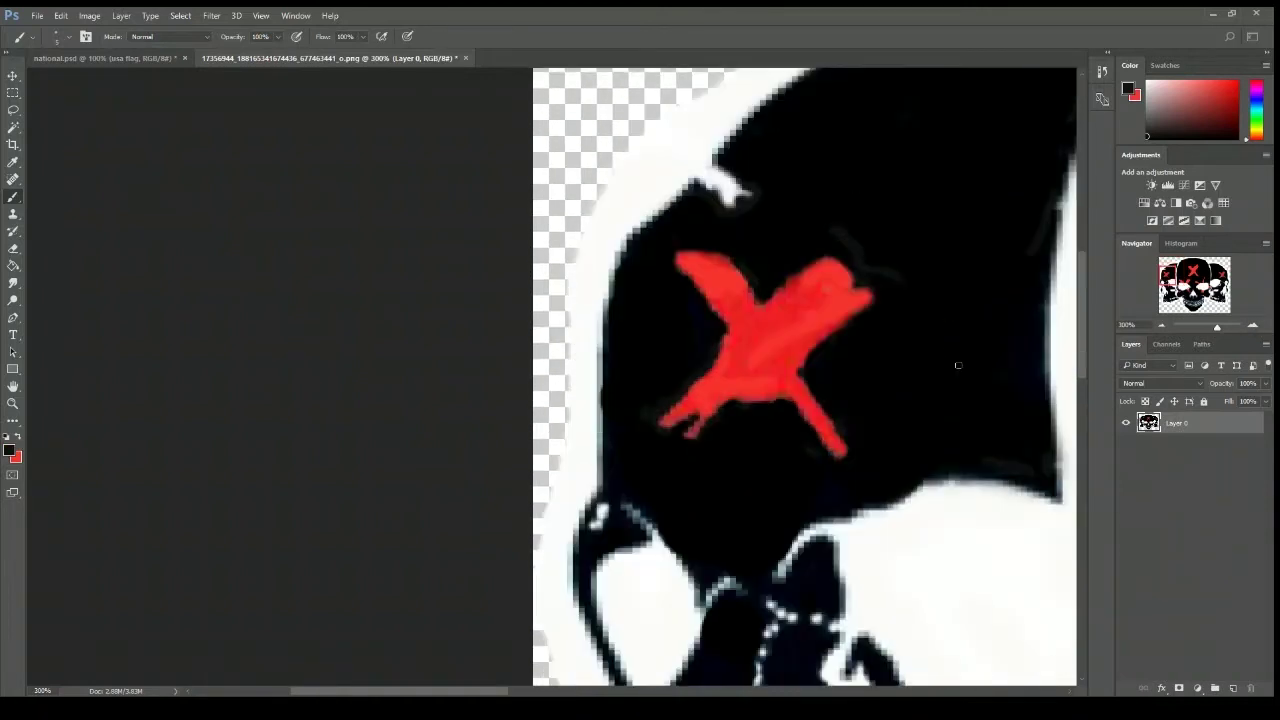
pyautogui.moveTo(899, 272)
pyautogui.mouseDown()
pyautogui.moveTo(891, 318)
pyautogui.moveTo(836, 230)
pyautogui.mouseUp()
# Retouch the thin curved outline and dotted line between the left skull's eye sockets with white.
pyautogui.click(1147, 139)
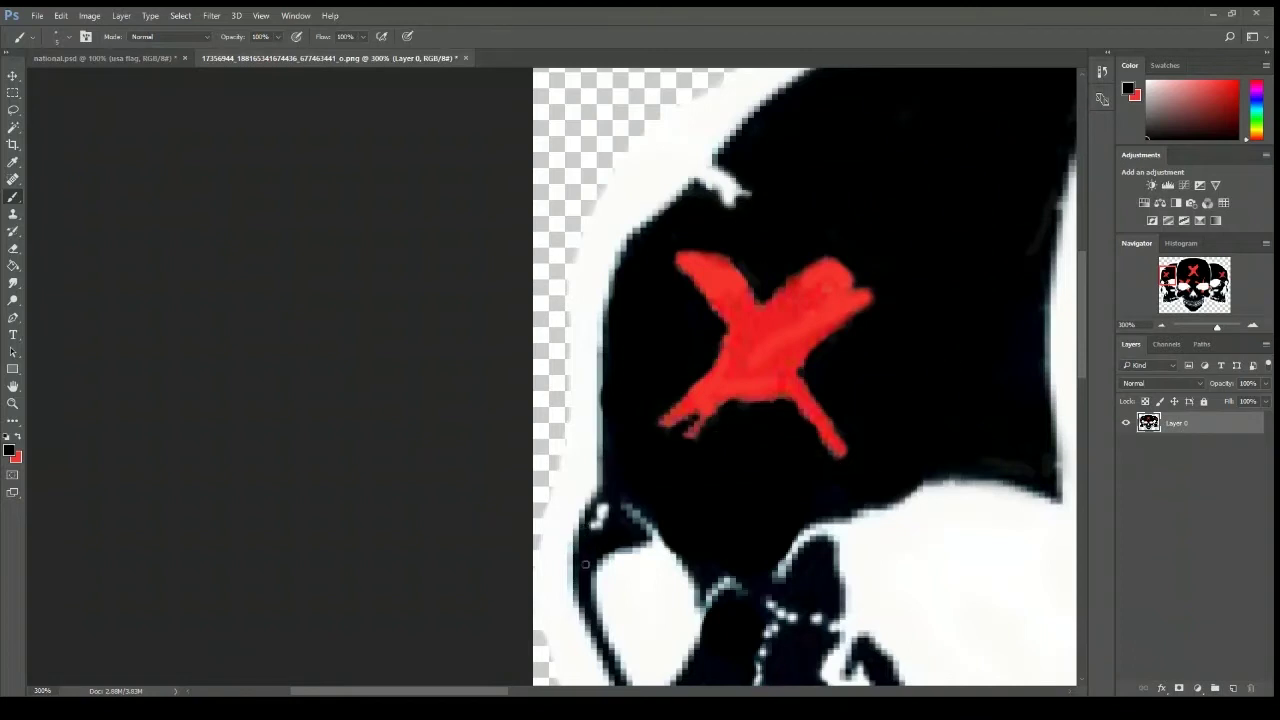
pyautogui.moveTo(1150, 92); pyautogui.dragTo(1135, 71)
pyautogui.moveTo(792, 617); pyautogui.dragTo(698, 604)
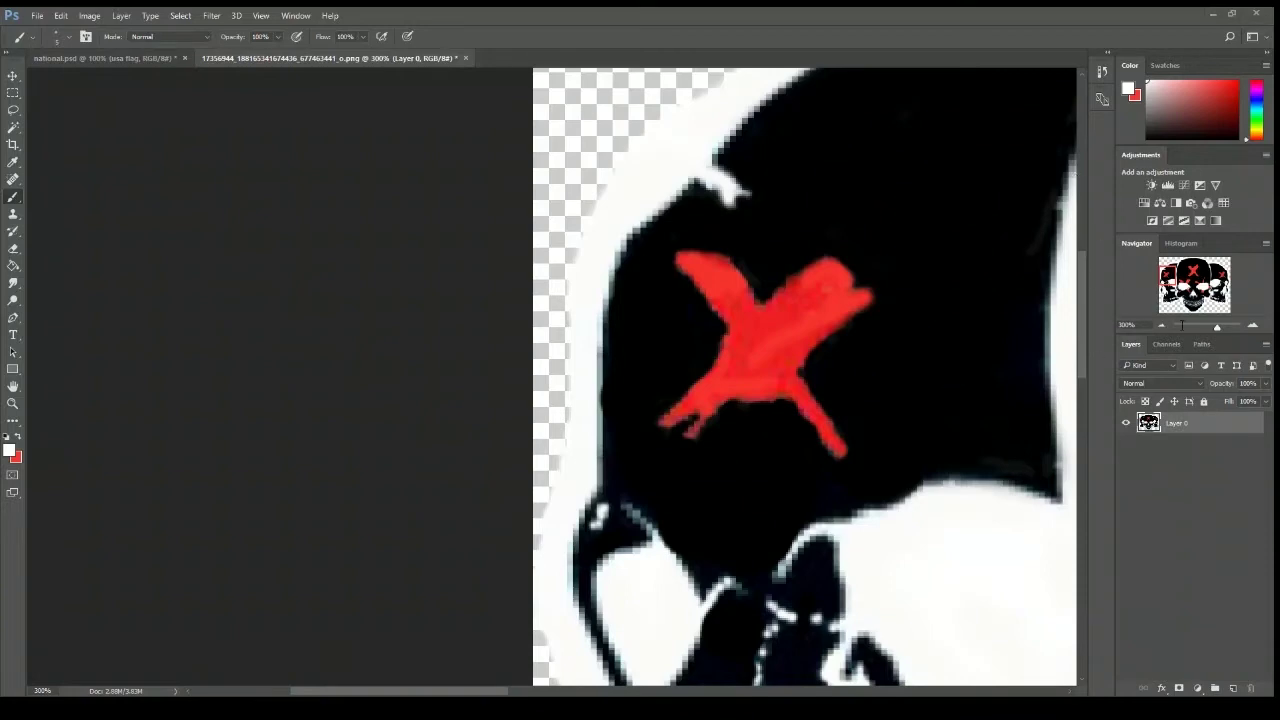
# Paint white over the bluish notch on the upper edge of the right skull's large eye socket.
pyautogui.click(1162, 326)
pyautogui.click(1162, 326)
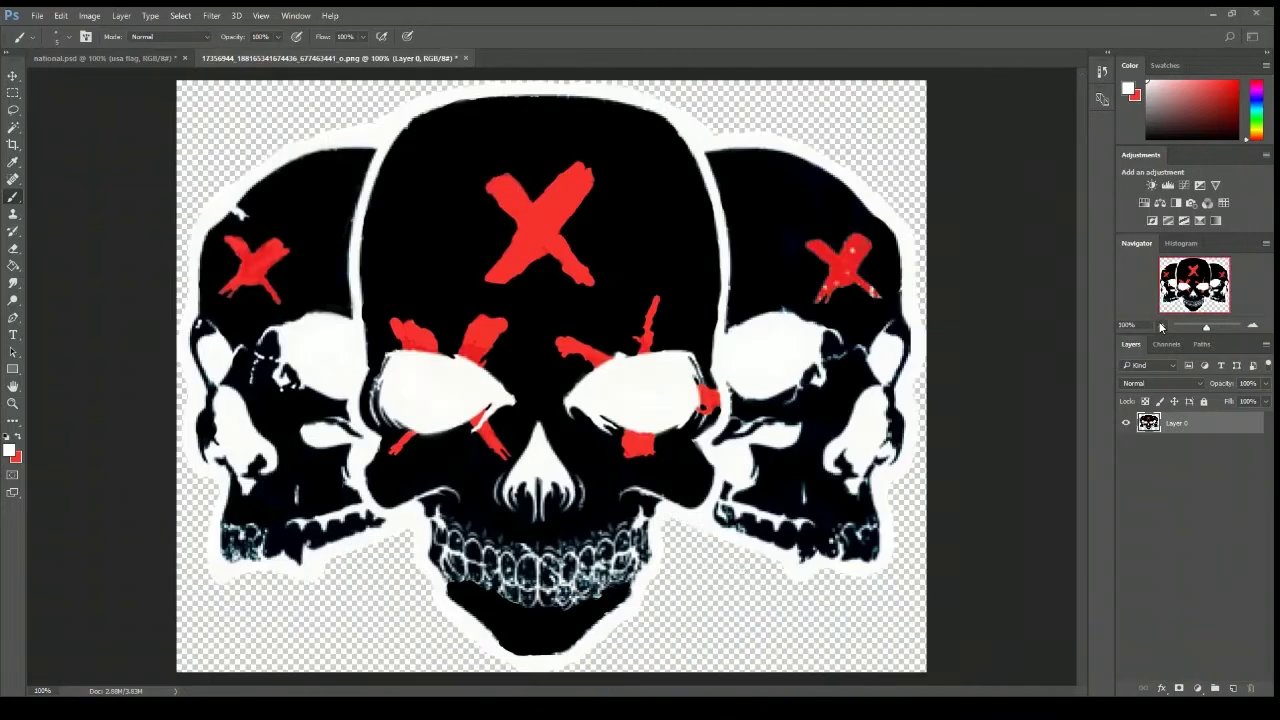
pyautogui.click(1252, 325)
pyautogui.click(1252, 325)
pyautogui.click(1252, 325)
pyautogui.click(1255, 328)
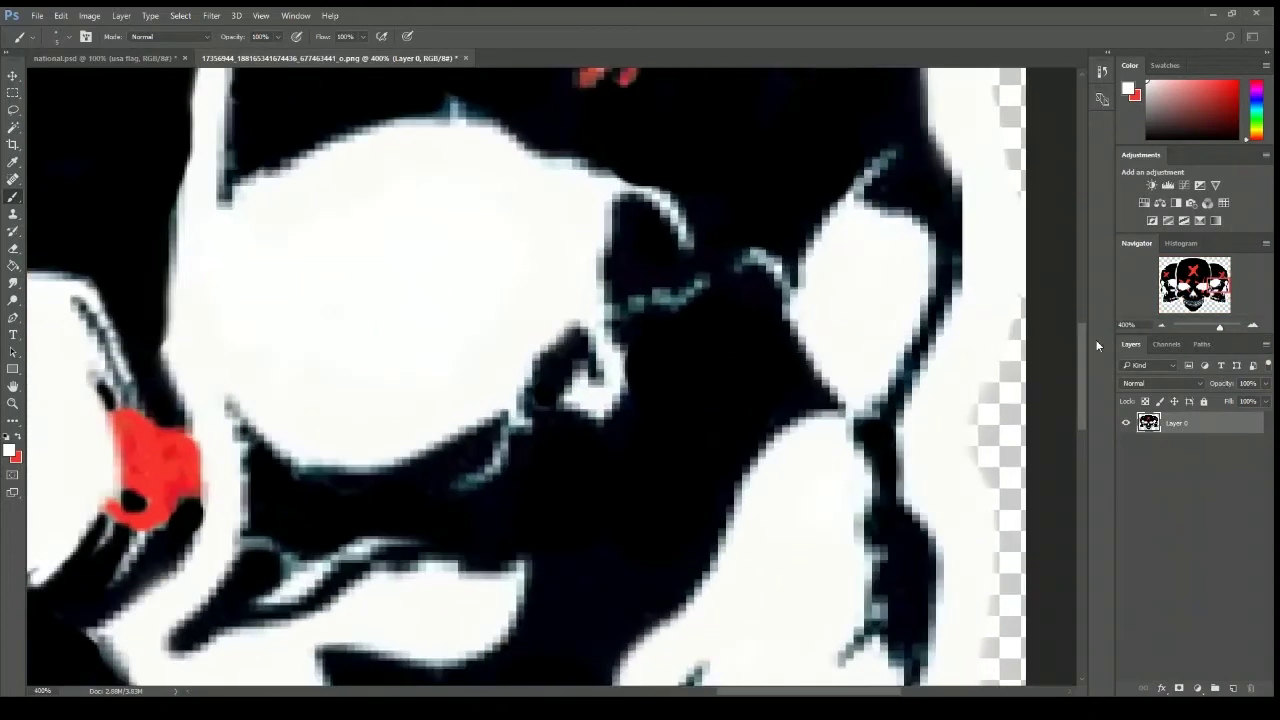
pyautogui.scroll(5, 894, 394)
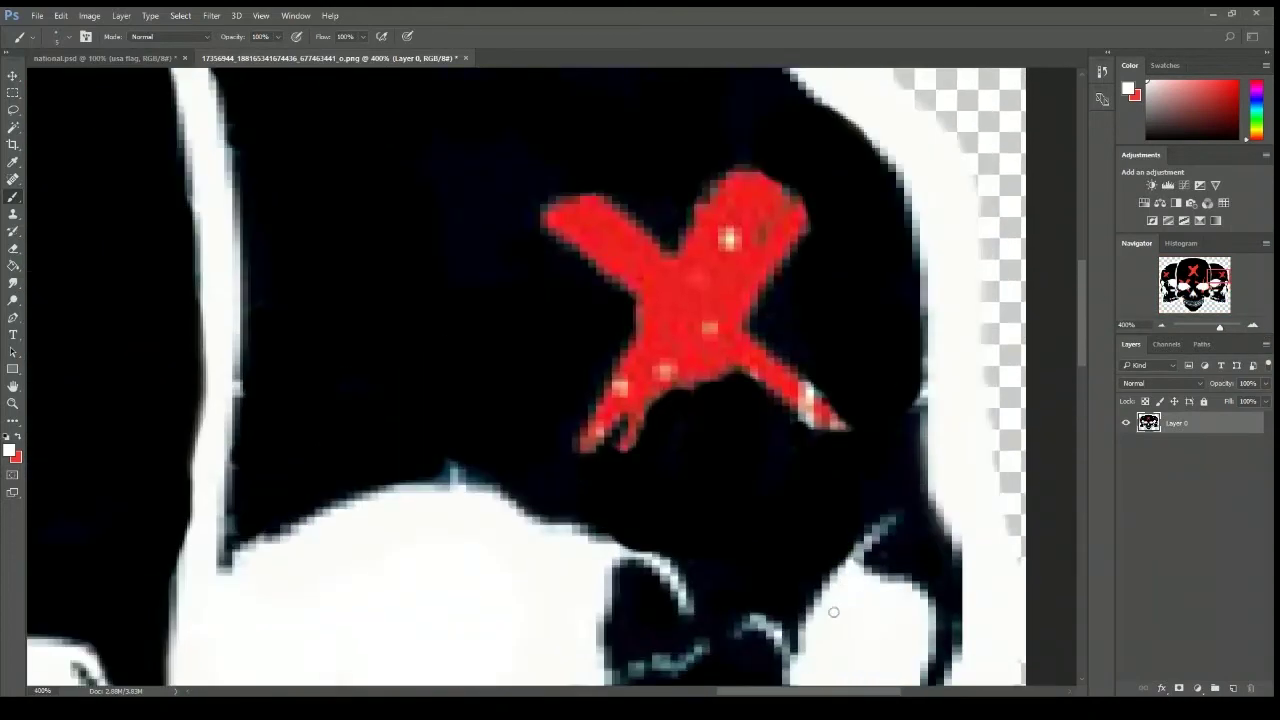
pyautogui.moveTo(453, 477); pyautogui.dragTo(466, 493)
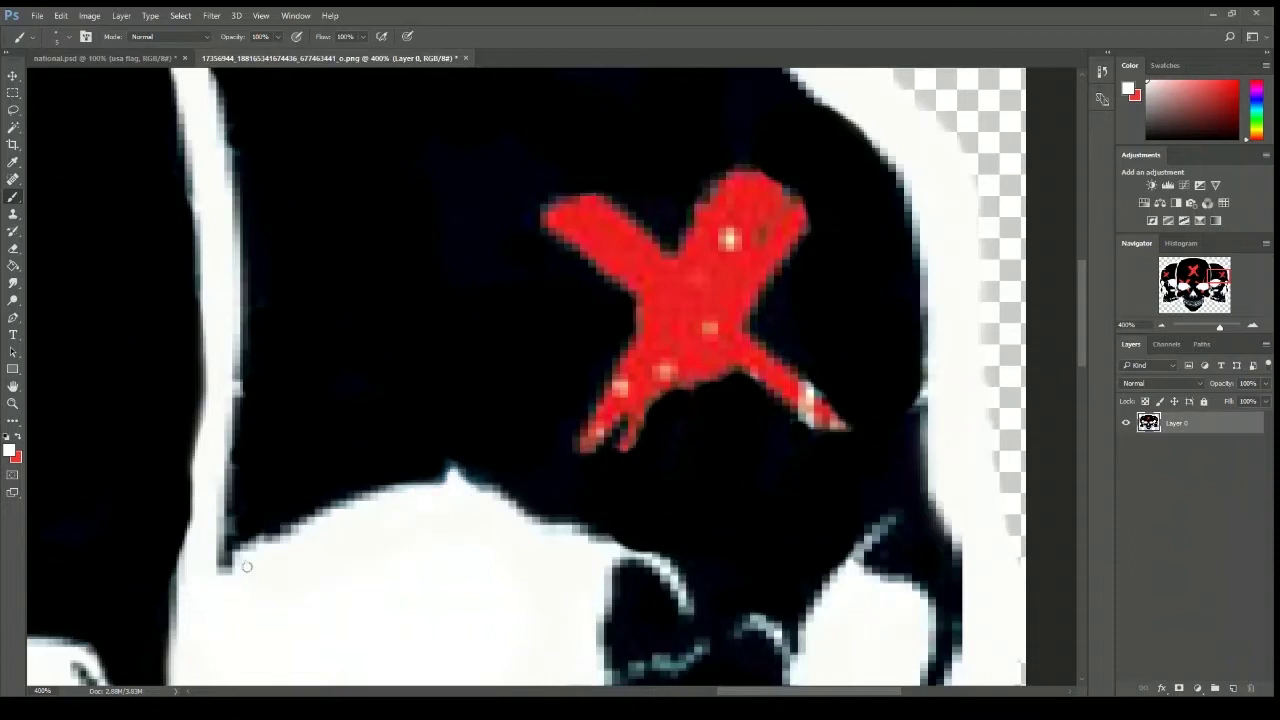
# Fill the light specks in the right skull's forehead X with red.
pyautogui.press('x')
pyautogui.moveTo(728, 238)
pyautogui.mouseDown()
pyautogui.moveTo(763, 247)
pyautogui.moveTo(780, 204)
pyautogui.moveTo(718, 318)
pyautogui.moveTo(662, 374)
pyautogui.moveTo(614, 393)
pyautogui.moveTo(622, 400)
pyautogui.moveTo(592, 436)
pyautogui.mouseUp()
pyautogui.moveTo(808, 395)
pyautogui.mouseDown()
pyautogui.moveTo(824, 412)
pyautogui.moveTo(806, 410)
pyautogui.mouseUp()
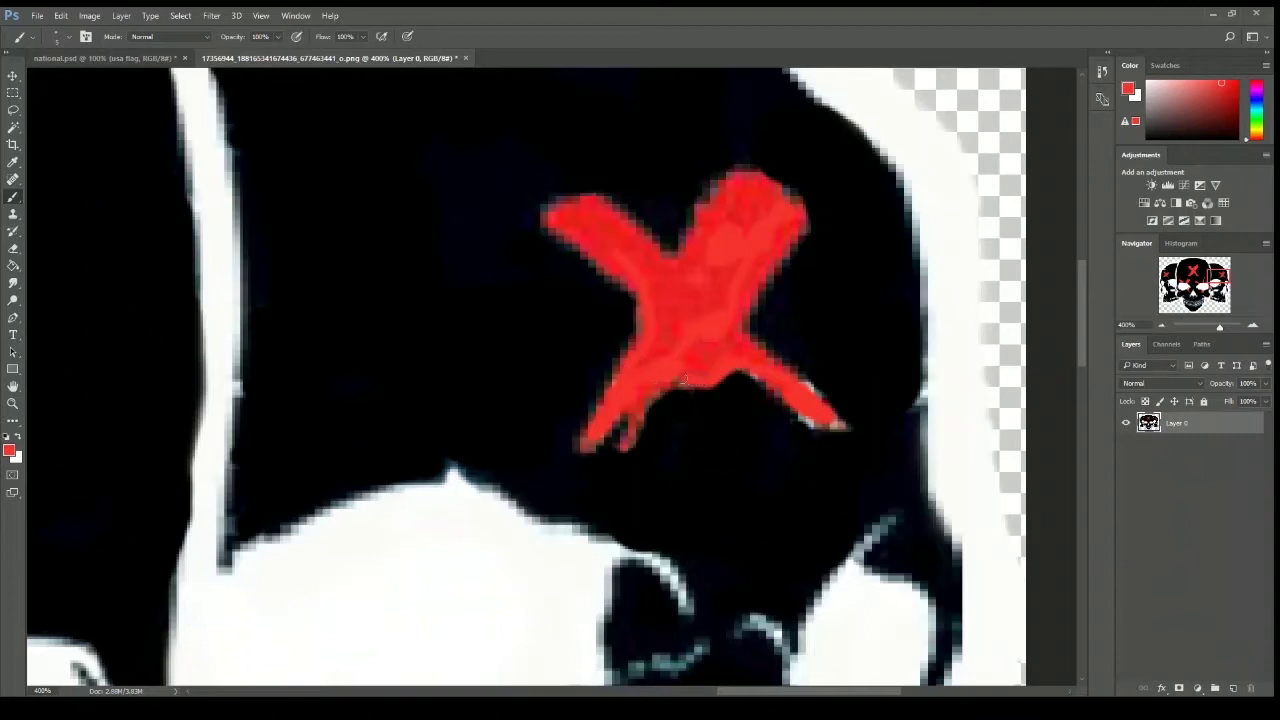
# Sample black and clean up the jagged edges and pale leg tips of the right skull's forehead X.
pyautogui.click(18, 440)
pyautogui.keyDown('alt'); pyautogui.click(890, 306); pyautogui.keyUp('alt')
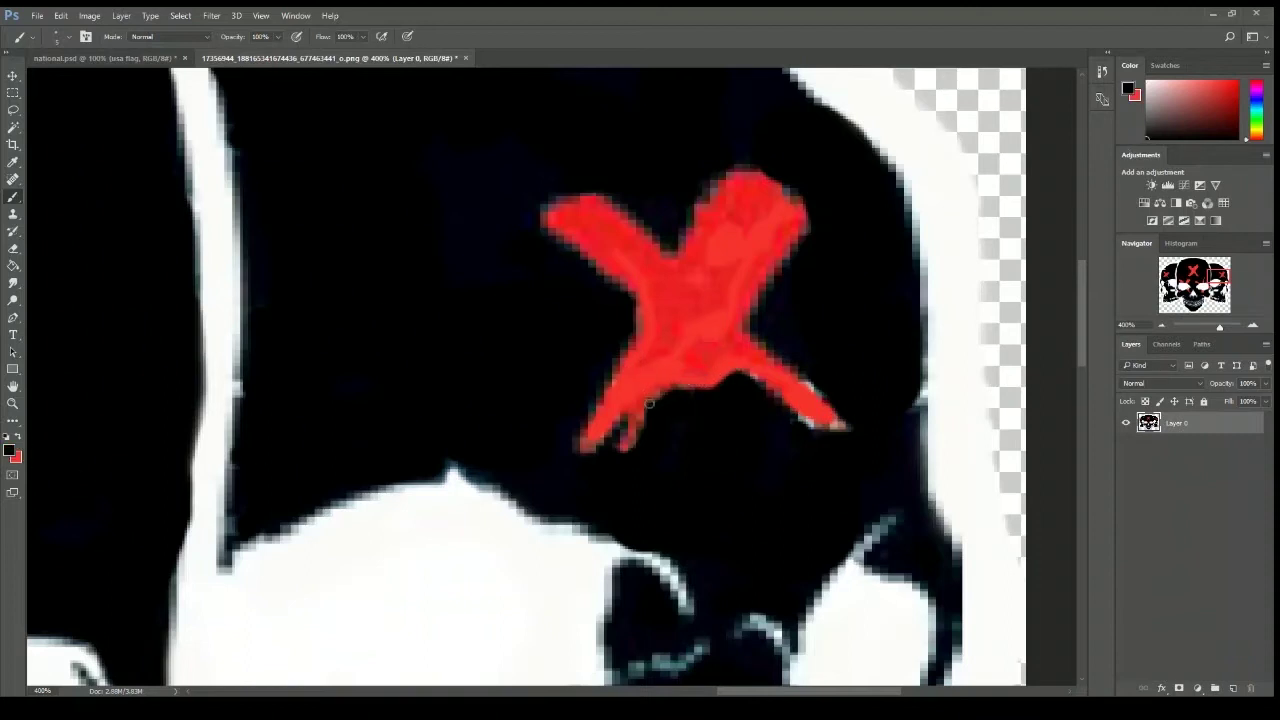
pyautogui.moveTo(610, 439); pyautogui.dragTo(622, 424)
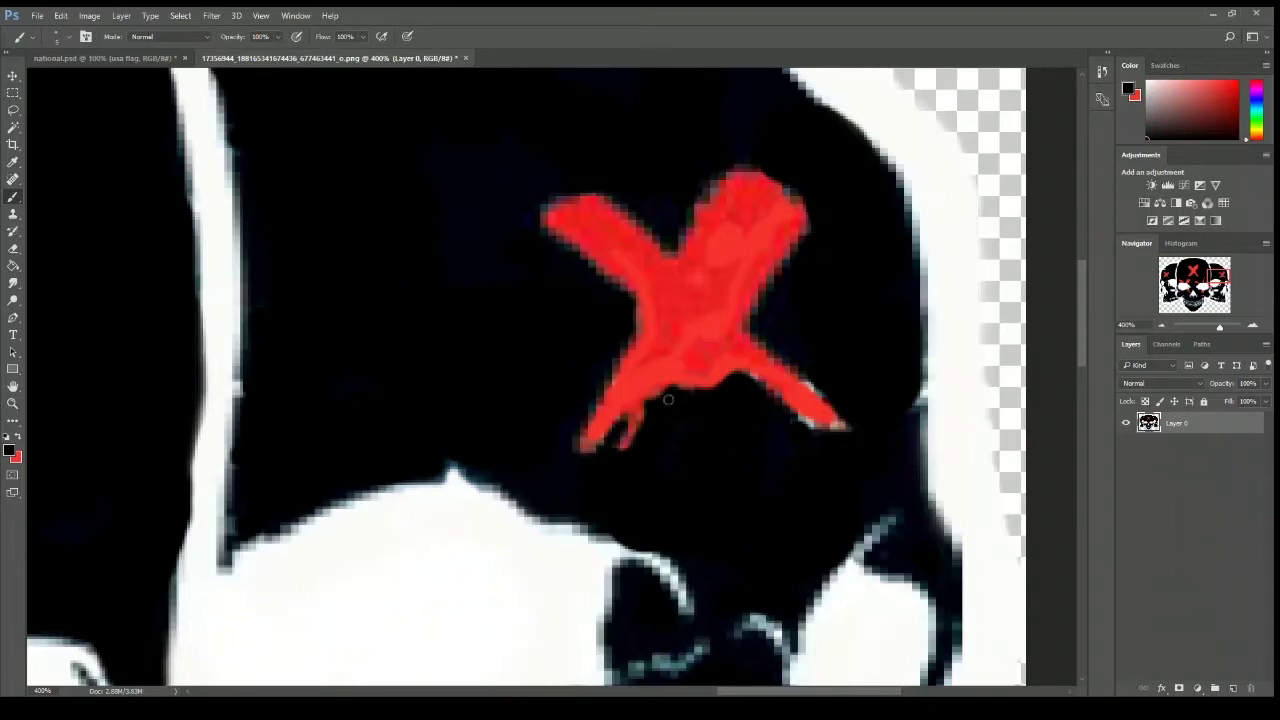
pyautogui.moveTo(763, 390)
pyautogui.mouseDown()
pyautogui.moveTo(785, 412)
pyautogui.moveTo(836, 425)
pyautogui.moveTo(841, 411)
pyautogui.moveTo(750, 325)
pyautogui.moveTo(781, 268)
pyautogui.moveTo(728, 136)
pyautogui.moveTo(546, 196)
pyautogui.moveTo(572, 254)
pyautogui.moveTo(637, 305)
pyautogui.moveTo(578, 435)
pyautogui.moveTo(620, 424)
pyautogui.moveTo(582, 445)
pyautogui.moveTo(599, 447)
pyautogui.mouseUp()
pyautogui.moveTo(724, 154)
pyautogui.mouseDown()
pyautogui.moveTo(738, 163)
pyautogui.moveTo(678, 236)
pyautogui.moveTo(590, 184)
pyautogui.mouseUp()
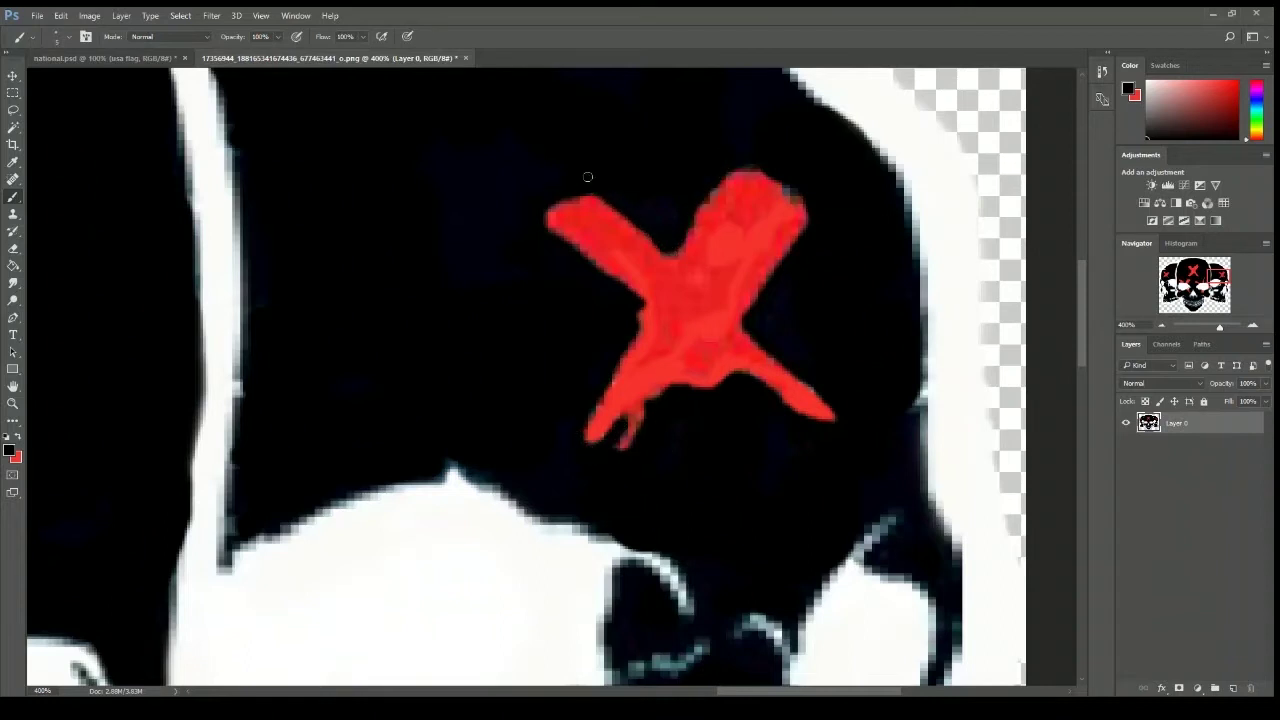
pyautogui.moveTo(773, 164)
pyautogui.mouseDown()
pyautogui.moveTo(714, 172)
pyautogui.moveTo(799, 199)
pyautogui.mouseUp()
# Touch up the forked lower leg of the right skull's X with red, using a smaller brush.
pyautogui.click(18, 437)
pyautogui.press('[')
pyautogui.press('[')
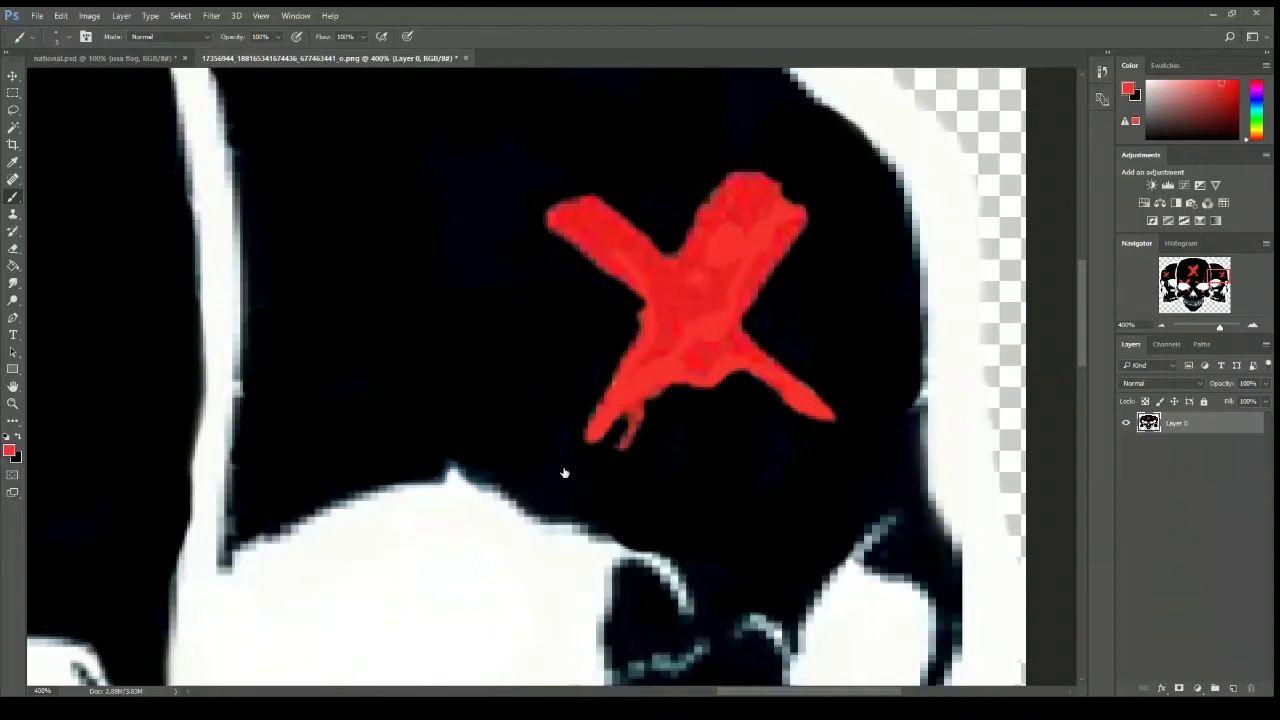
pyautogui.click(489, 348)
pyautogui.hotkey('ctrl', 'z')
pyautogui.moveTo(632, 421); pyautogui.dragTo(624, 440)
# Examine the right skull's forehead X and face details for remaining rough areas.
pyautogui.click(1161, 325)
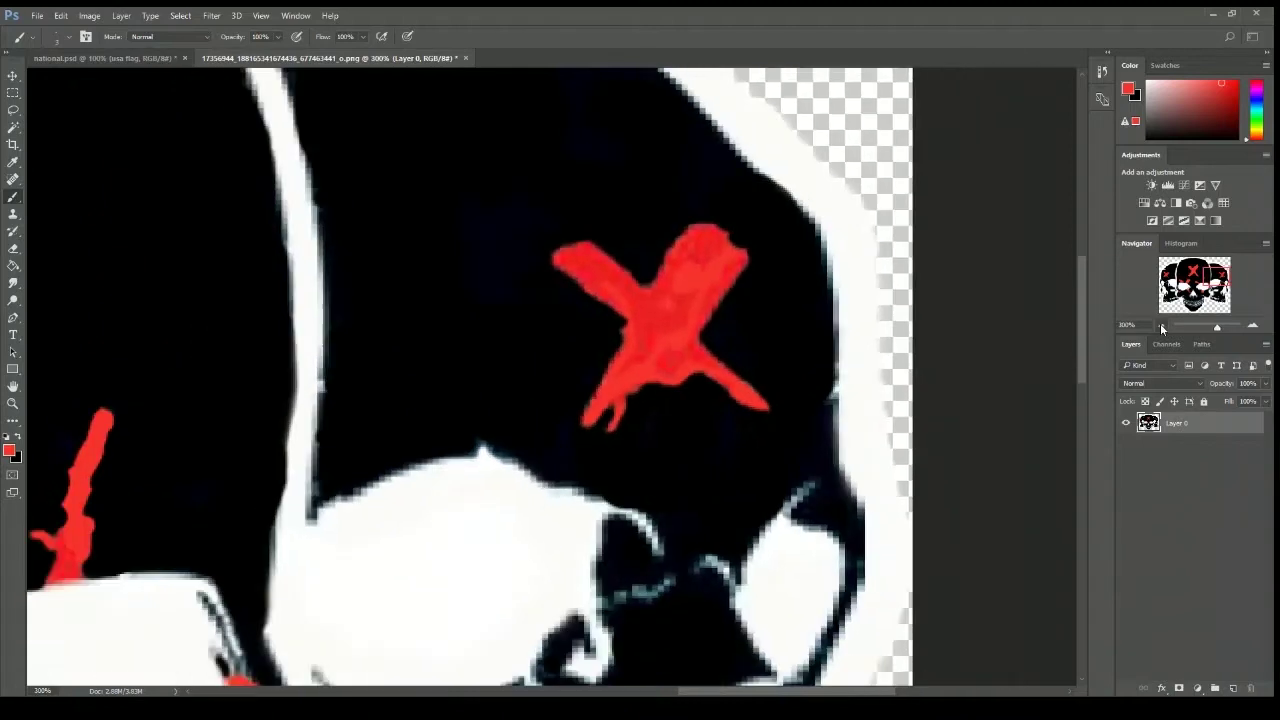
pyautogui.click(1161, 325)
pyautogui.click(1161, 325)
pyautogui.click(1253, 325)
pyautogui.moveTo(663, 691); pyautogui.dragTo(820, 691)
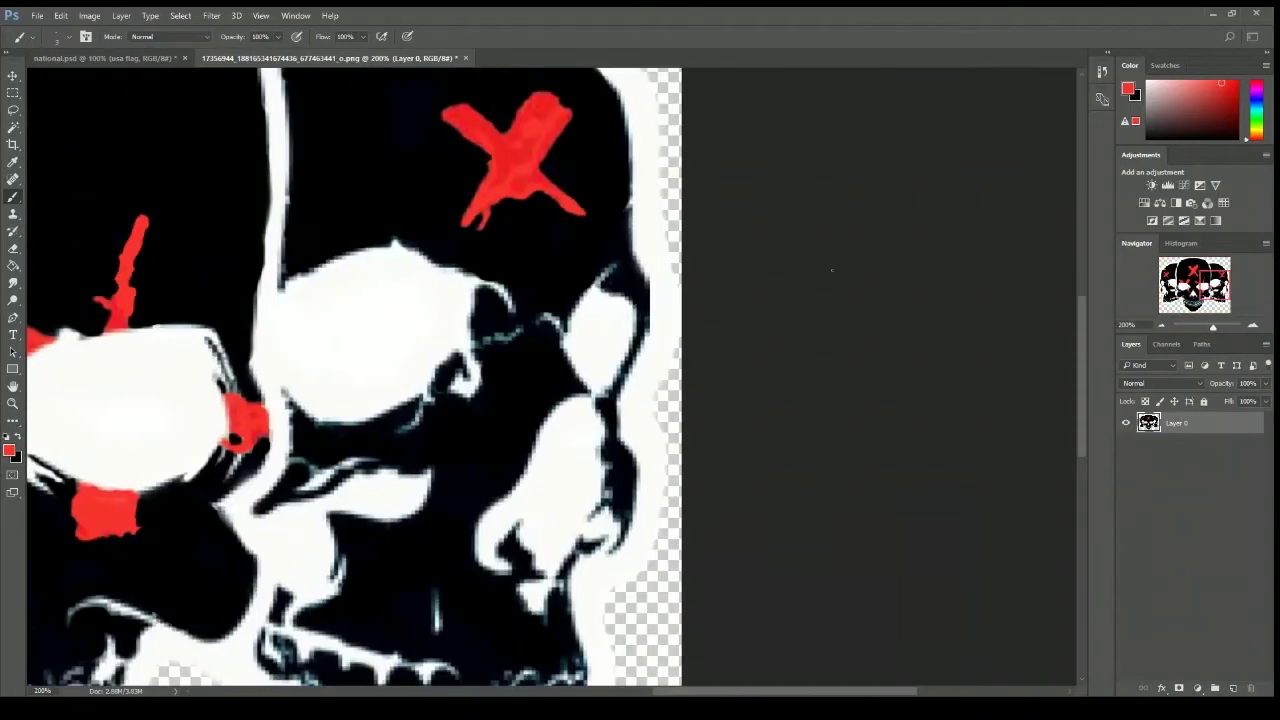
pyautogui.click(17, 437)
pyautogui.click(1253, 325)
pyautogui.scroll(2, 475, 255)
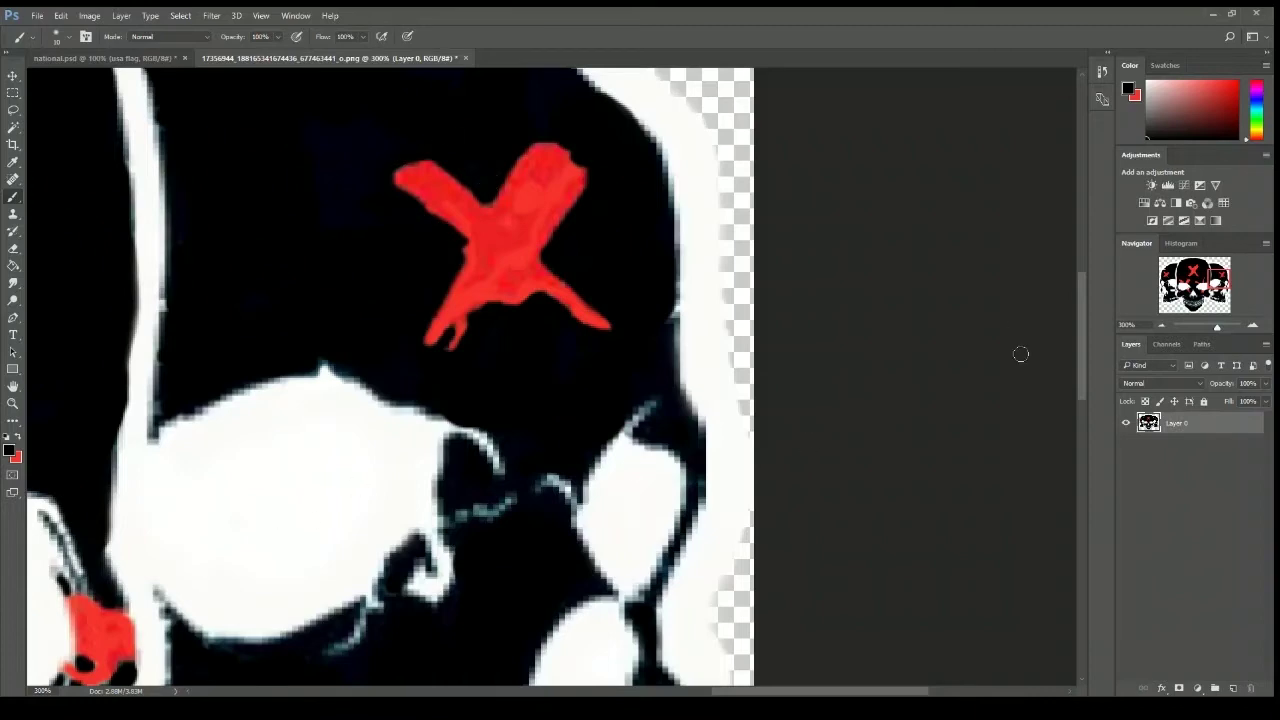
# Retouch the left skull's forehead X with red, using a smaller brush.
pyautogui.click(1162, 325)
pyautogui.click(1162, 325)
pyautogui.click(1253, 325)
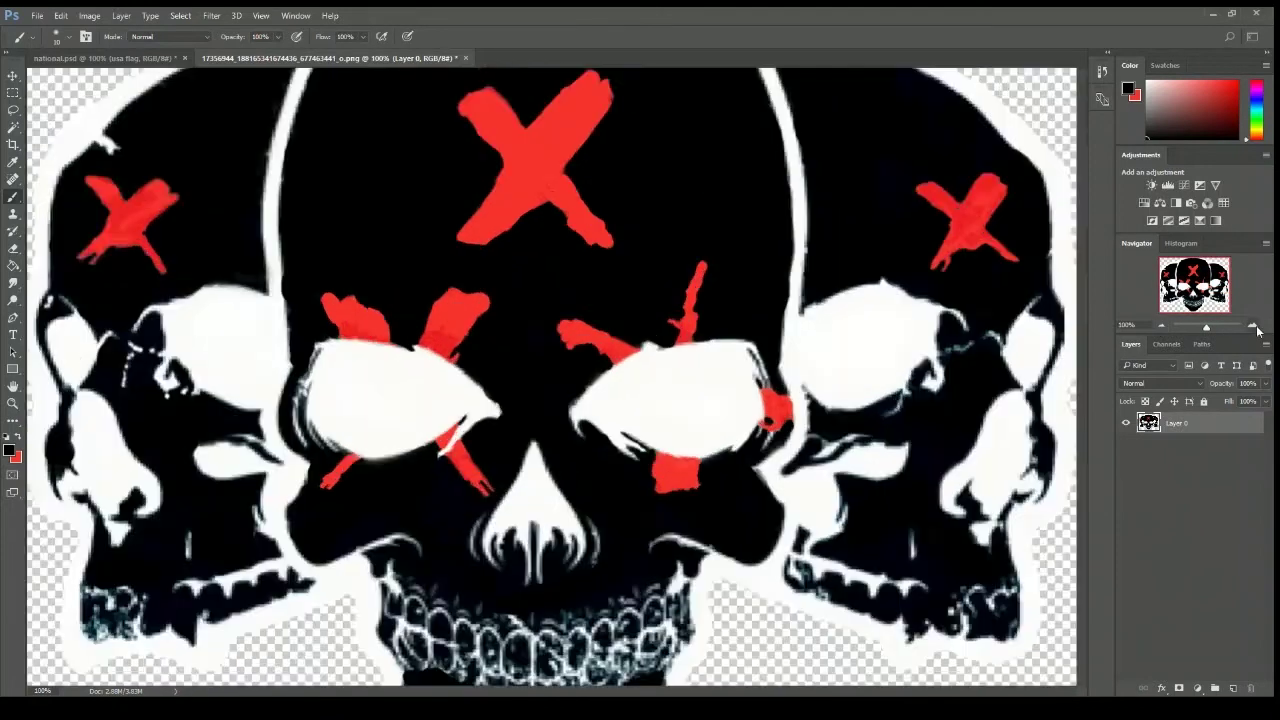
pyautogui.click(1253, 325)
pyautogui.moveTo(637, 694); pyautogui.dragTo(407, 694)
pyautogui.scroll(5, 829, 386)
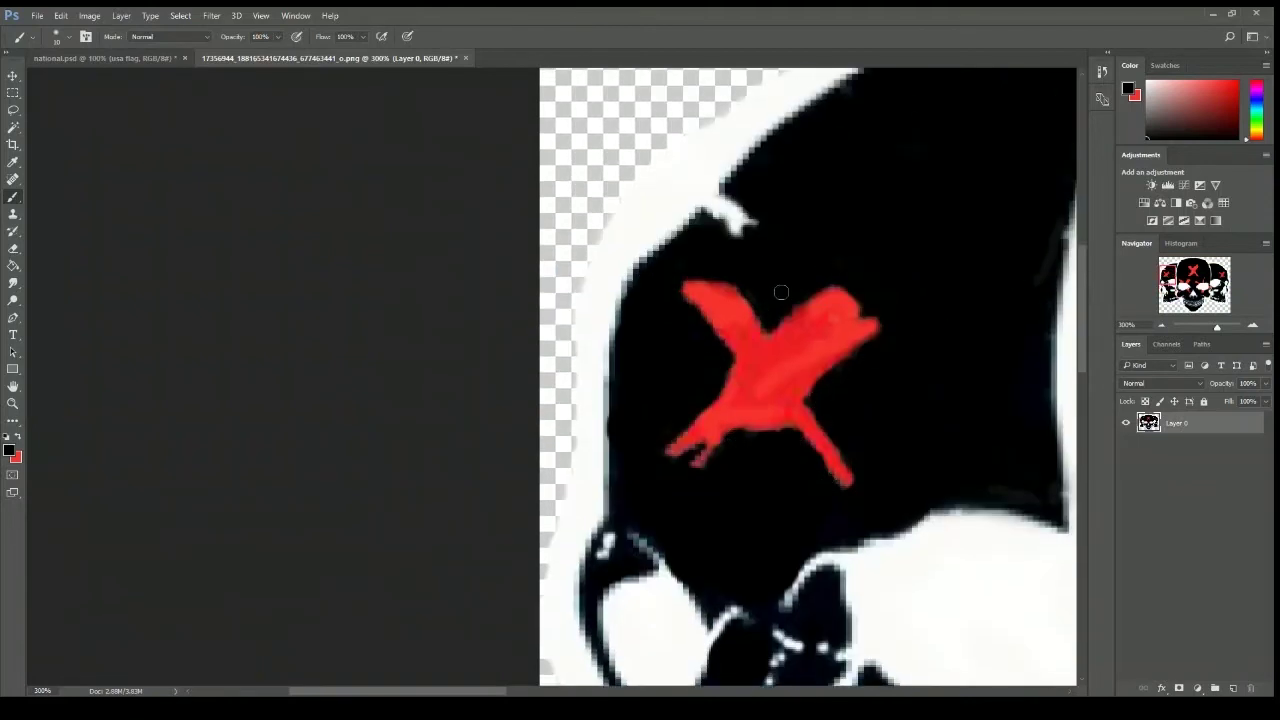
pyautogui.click(16, 437)
pyautogui.press('[')
pyautogui.press('[')
pyautogui.press('[')
pyautogui.press('[')
pyautogui.press('[')
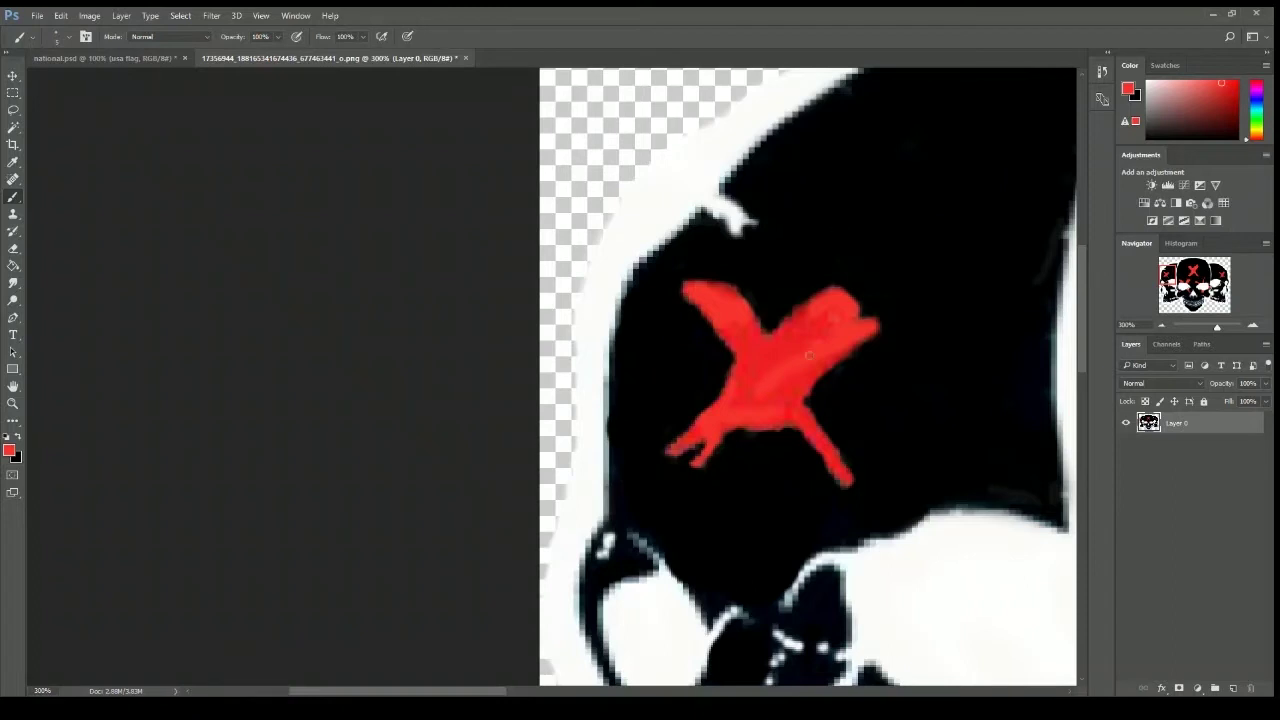
# Trim the lower leg tips of the left skull's forehead X with black.
pyautogui.click(19, 439)
pyautogui.moveTo(687, 460); pyautogui.dragTo(746, 429)
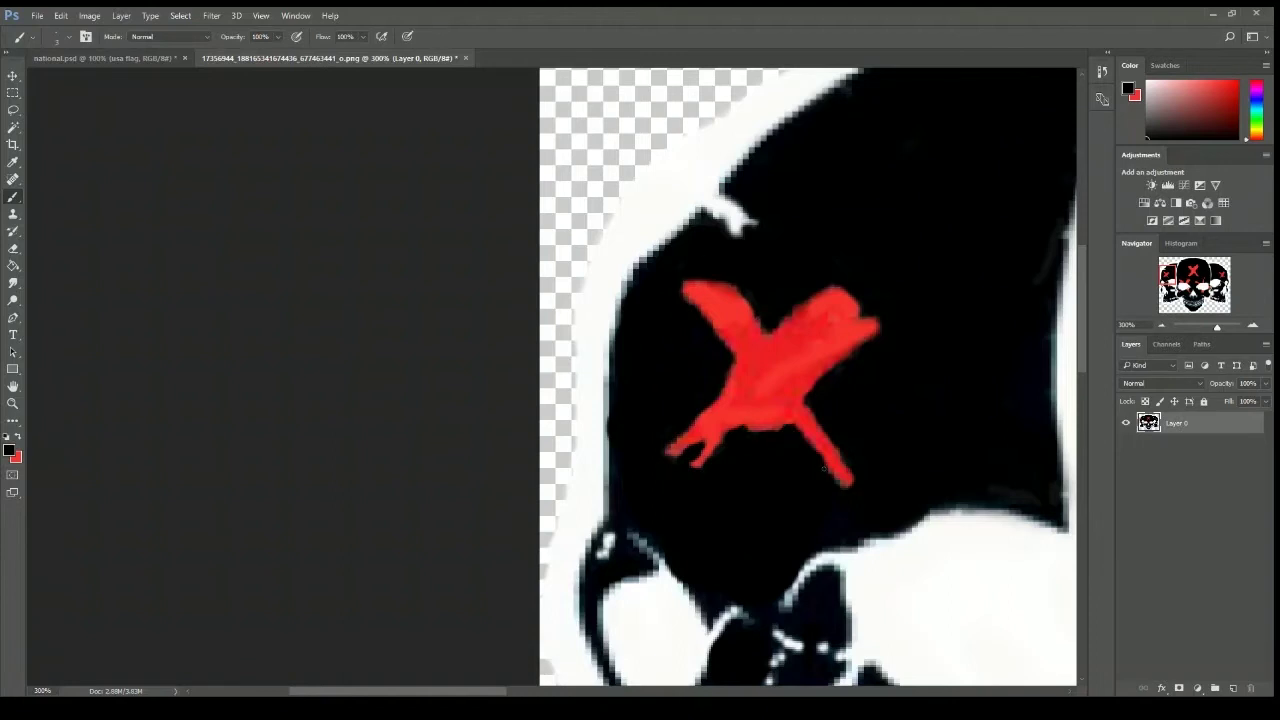
pyautogui.moveTo(824, 468); pyautogui.dragTo(855, 487)
pyautogui.moveTo(667, 440); pyautogui.dragTo(672, 462)
# Set the foreground color to white and redraw the thin line above the left skull's outer eye socket.
pyautogui.click(9, 453)
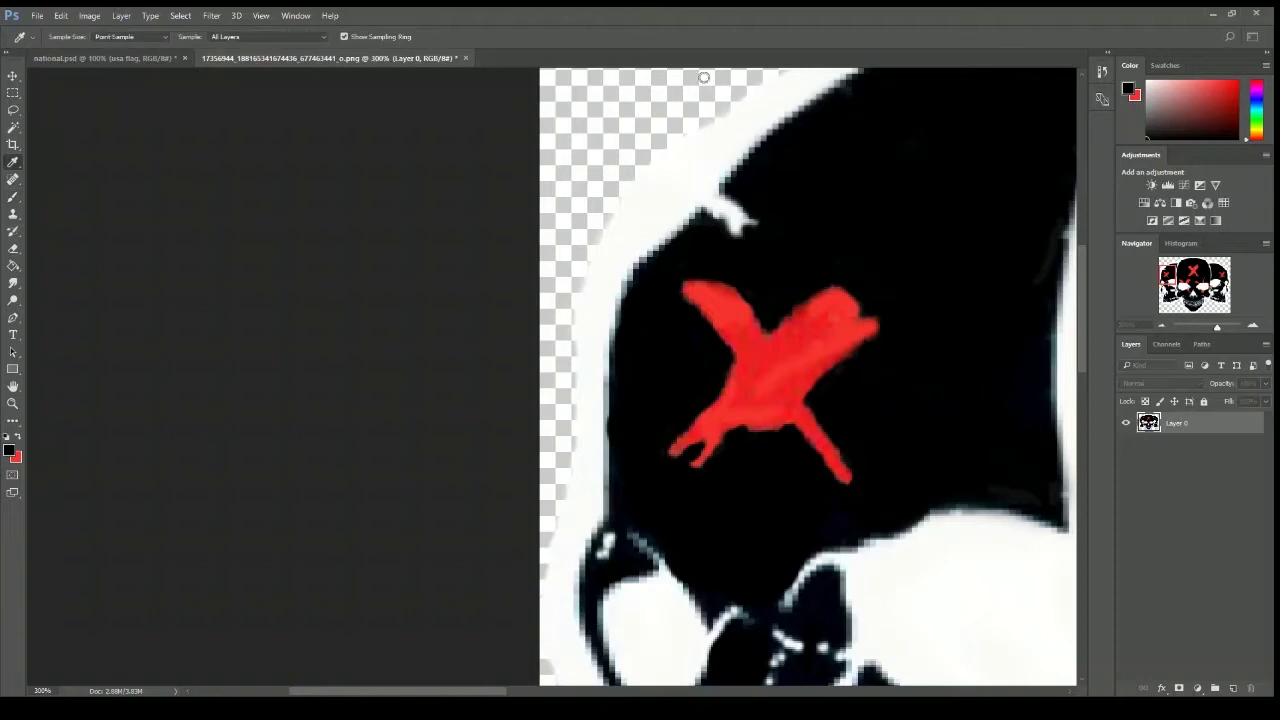
pyautogui.click(704, 78)
pyautogui.press('Return')
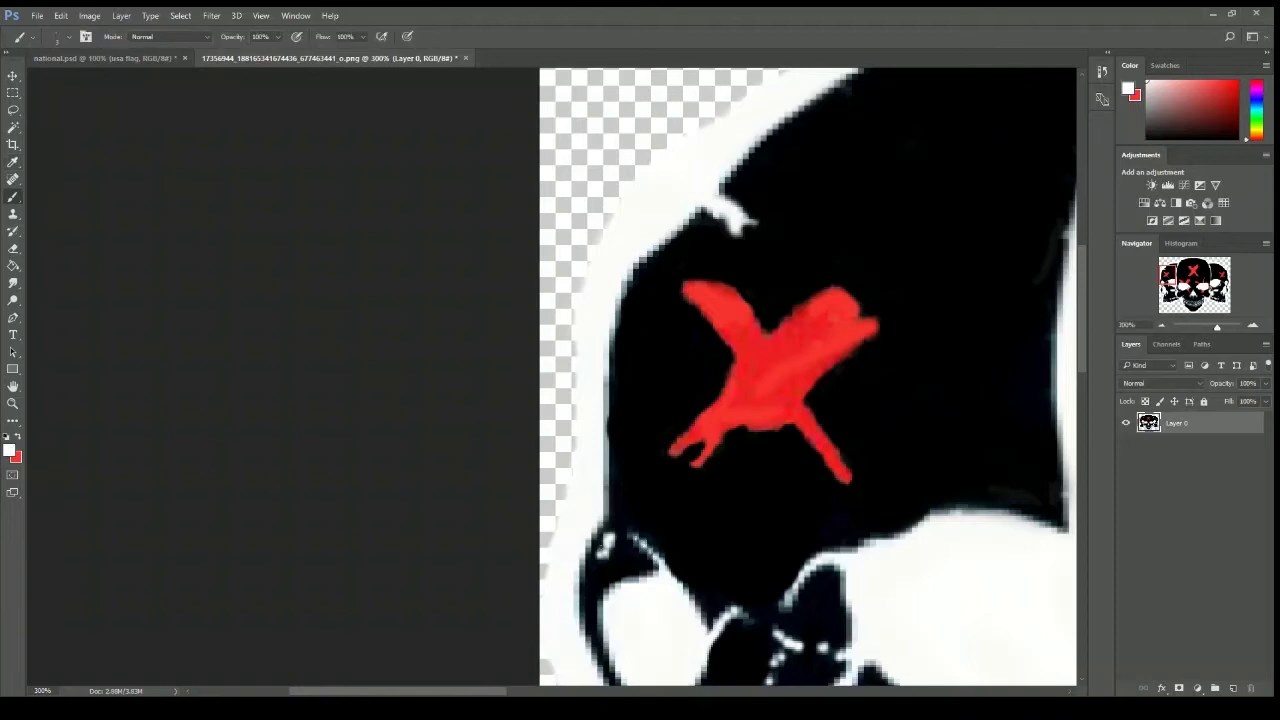
pyautogui.click(1161, 325)
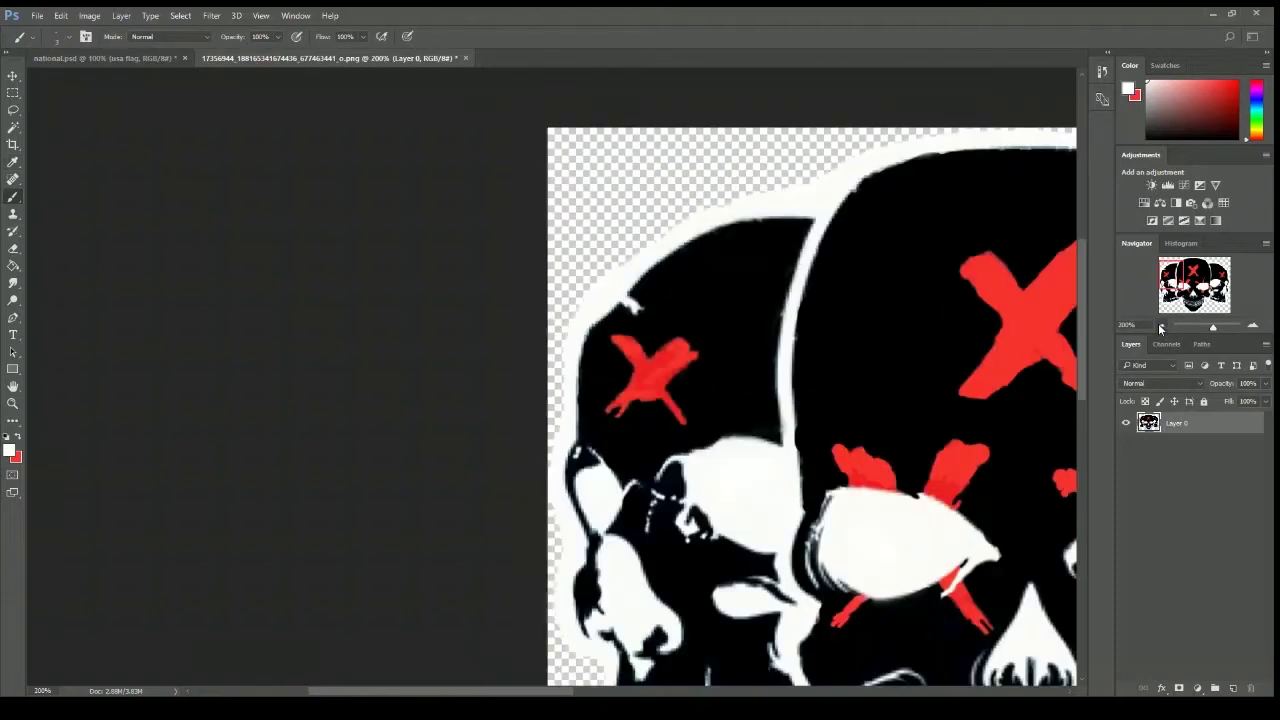
# Save the retouched three-skull emblem image.
pyautogui.click(1161, 325)
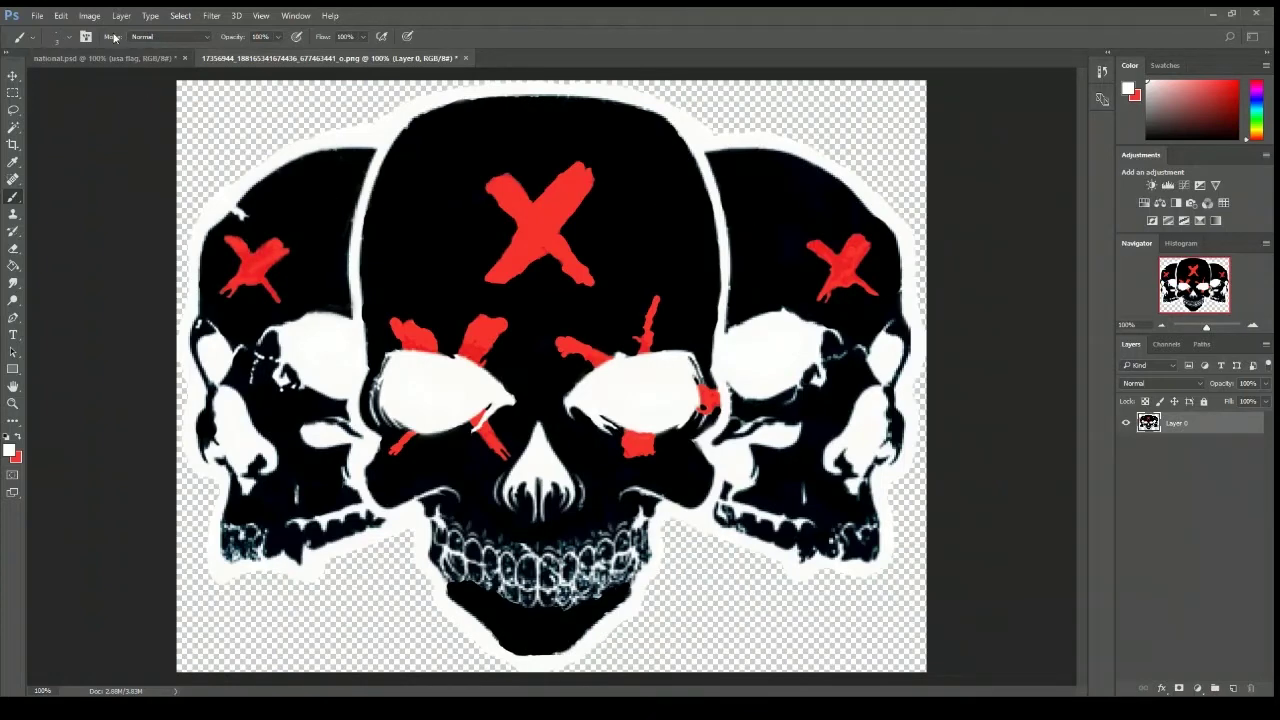
pyautogui.hotkey('ctrl', 's')
pyautogui.click(13, 76)
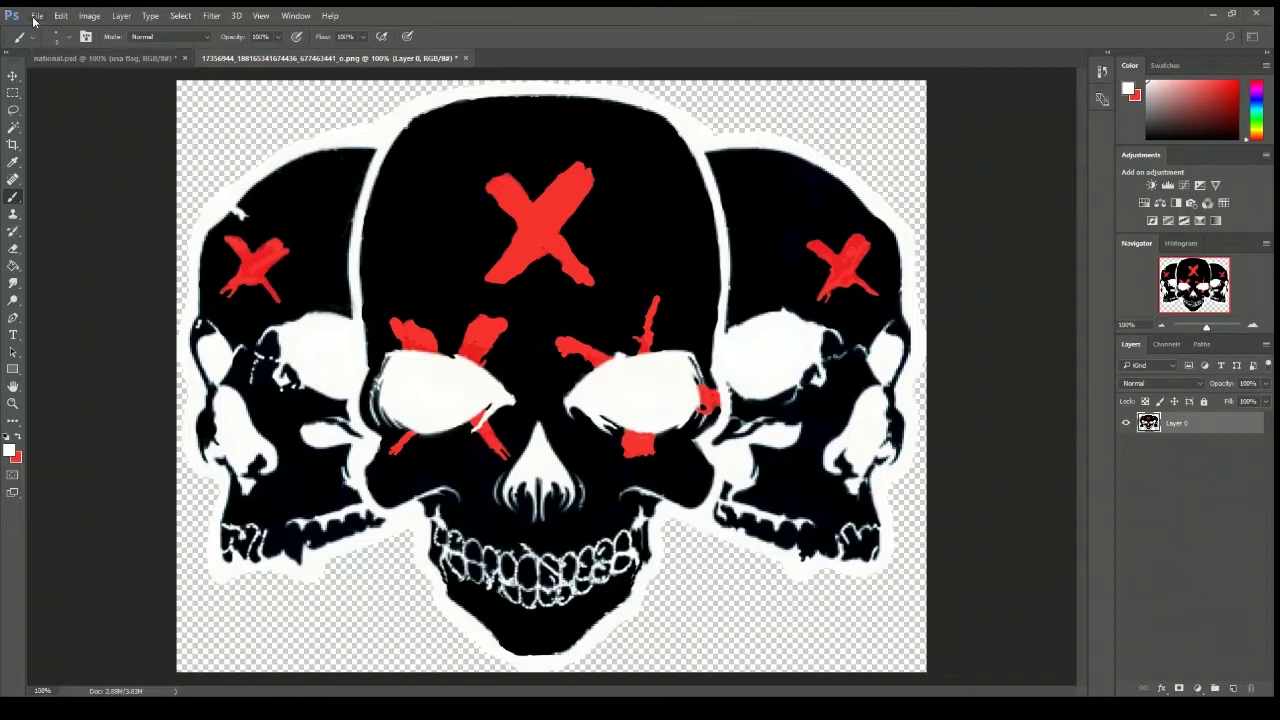
pyautogui.hotkey('ctrl', 's')
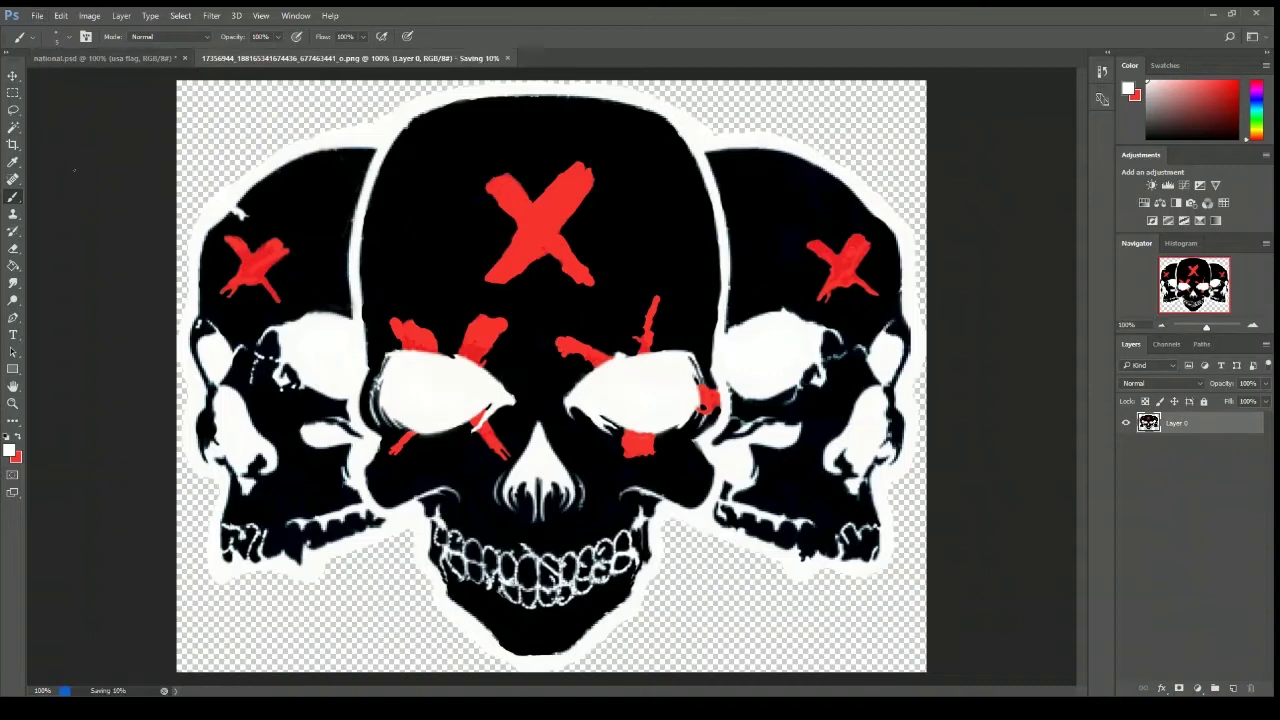
# Switch to national.psd and place the three-skull emblem image above the usa flag layer.
pyautogui.click(135, 60)
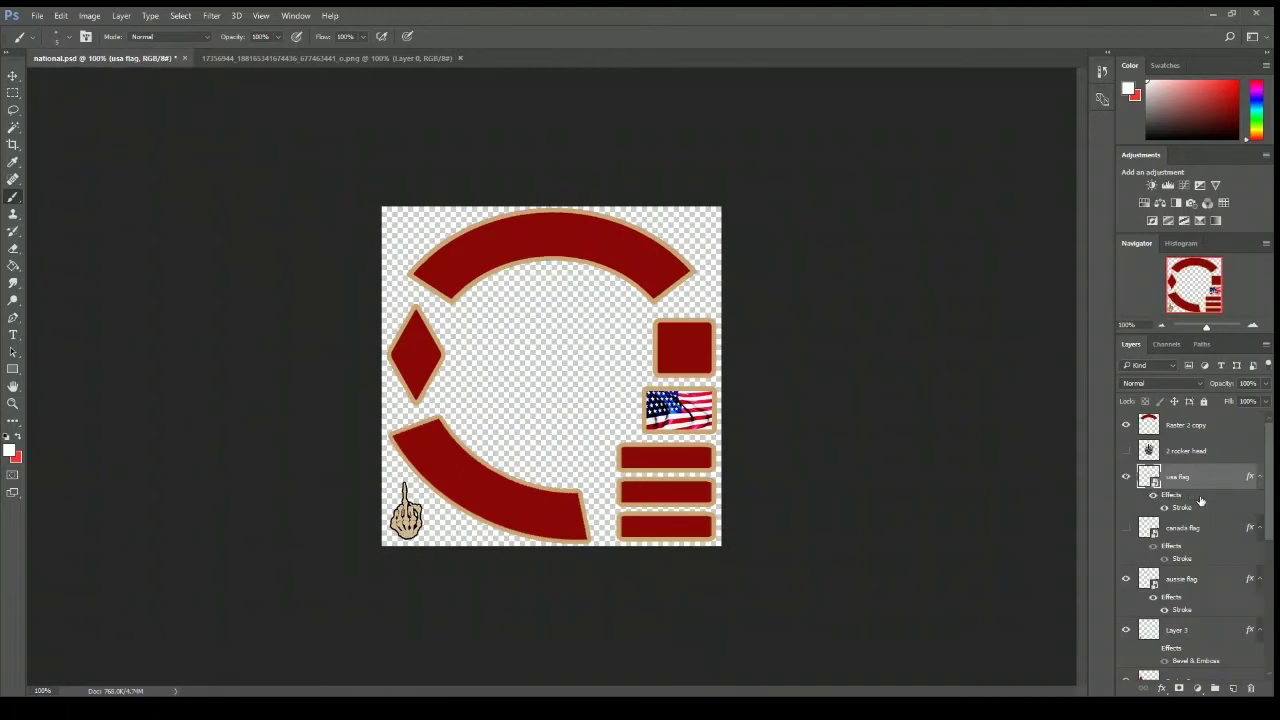
pyautogui.scroll(-3, 1201, 500)
pyautogui.scroll(3, 1201, 506)
pyautogui.click(694, 520)
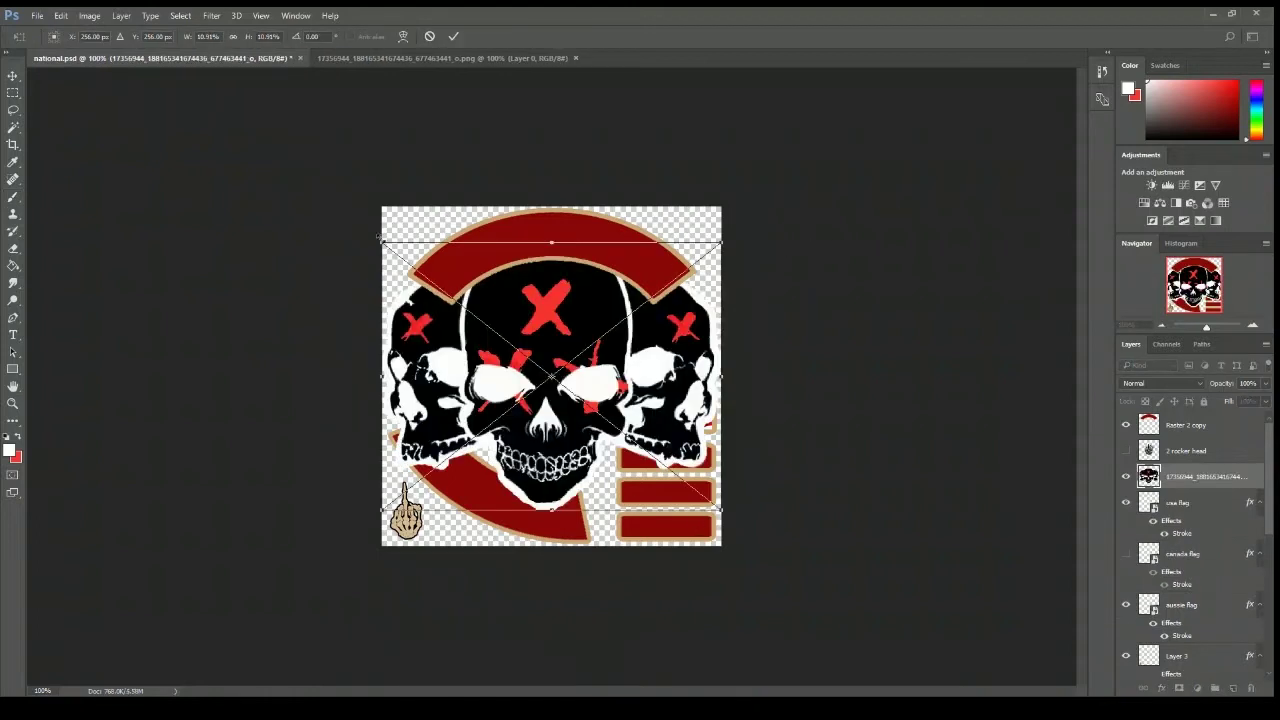
# Scale the placed skull emblem to about 6% width and 7.3% height, fitting it between the upper and lower rockers.
pyautogui.moveTo(382, 242); pyautogui.dragTo(522, 340)
pyautogui.moveTo(591, 389); pyautogui.dragTo(517, 340)
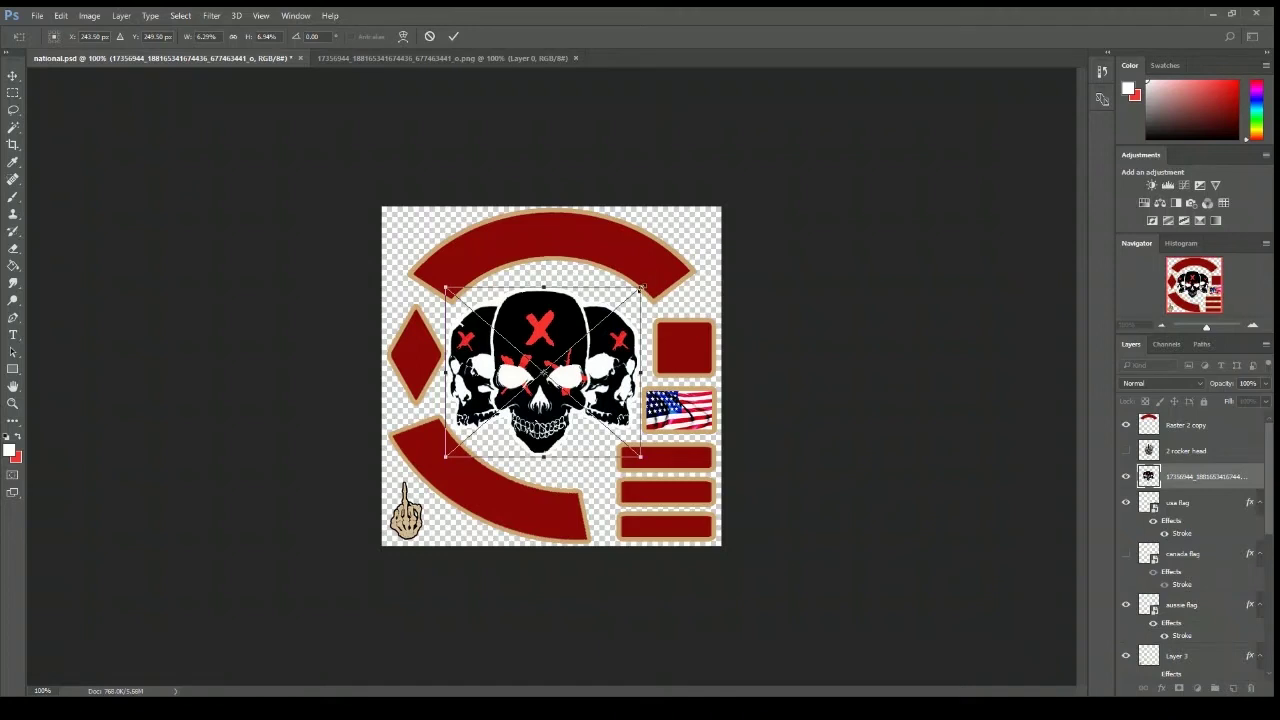
pyautogui.moveTo(641, 287); pyautogui.dragTo(638, 289)
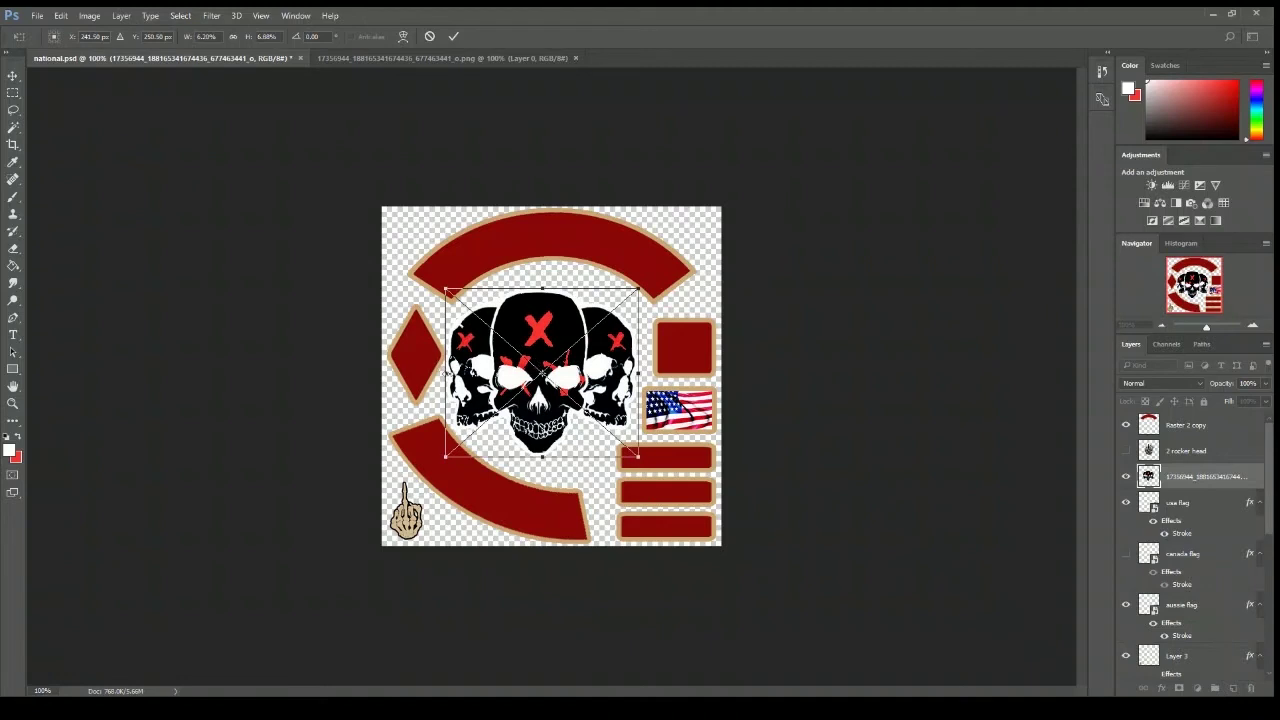
pyautogui.moveTo(445, 372); pyautogui.dragTo(450, 372)
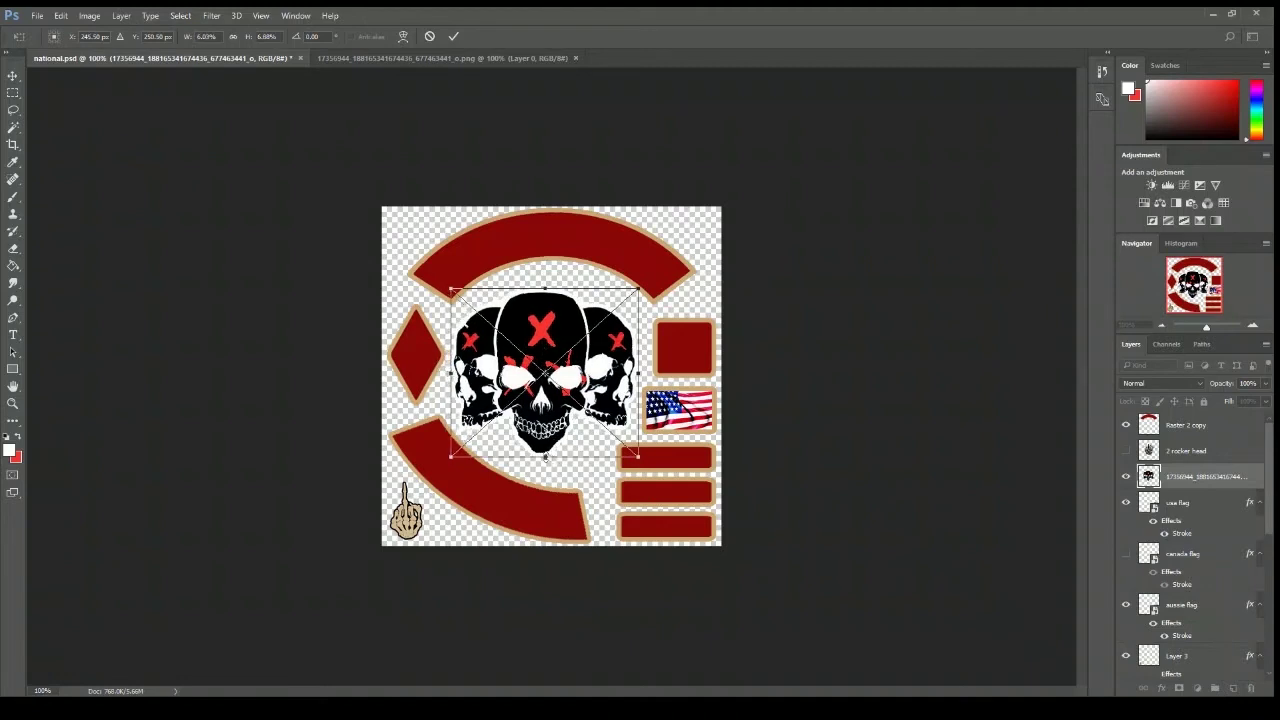
pyautogui.moveTo(545, 456); pyautogui.dragTo(545, 461)
pyautogui.moveTo(545, 290); pyautogui.dragTo(547, 277)
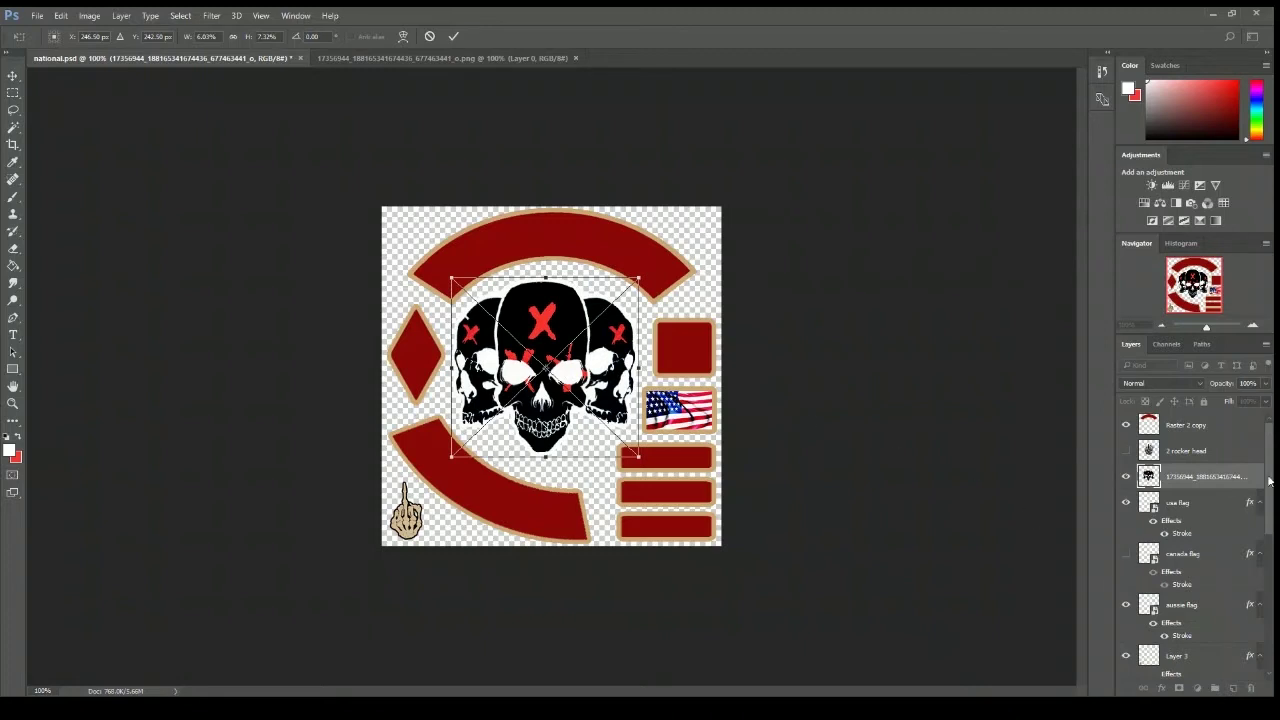
pyautogui.scroll(-5, 1262, 478)
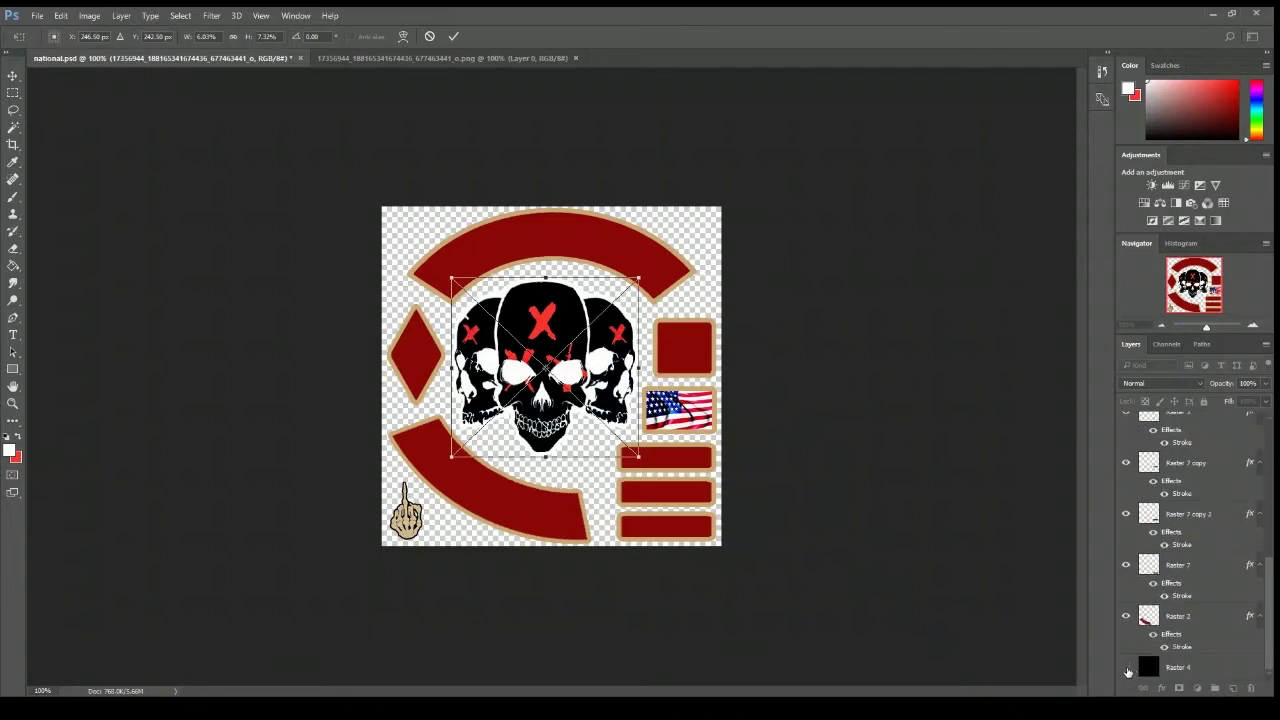
pyautogui.click(453, 36)
pyautogui.press('b')
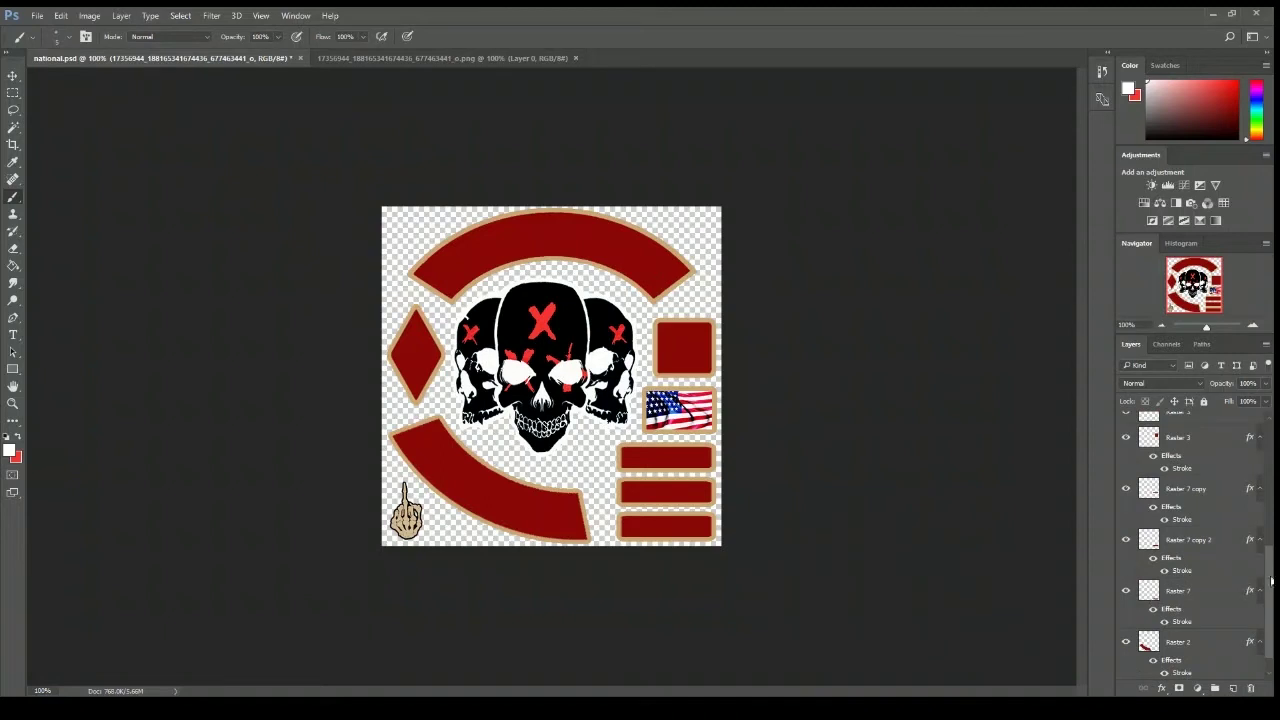
# Show the black background layer Raster 4 to check the patch layout against it and hide it again.
pyautogui.scroll(-1, 1267, 583)
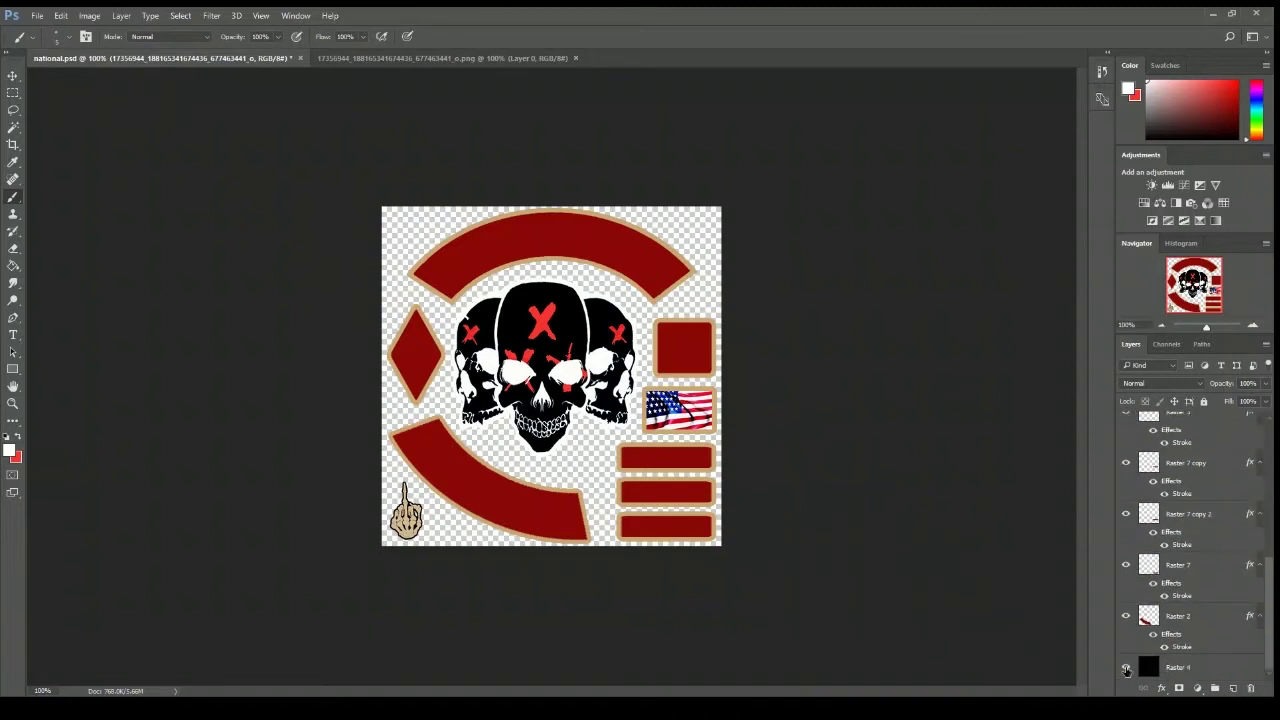
pyautogui.click(1126, 668)
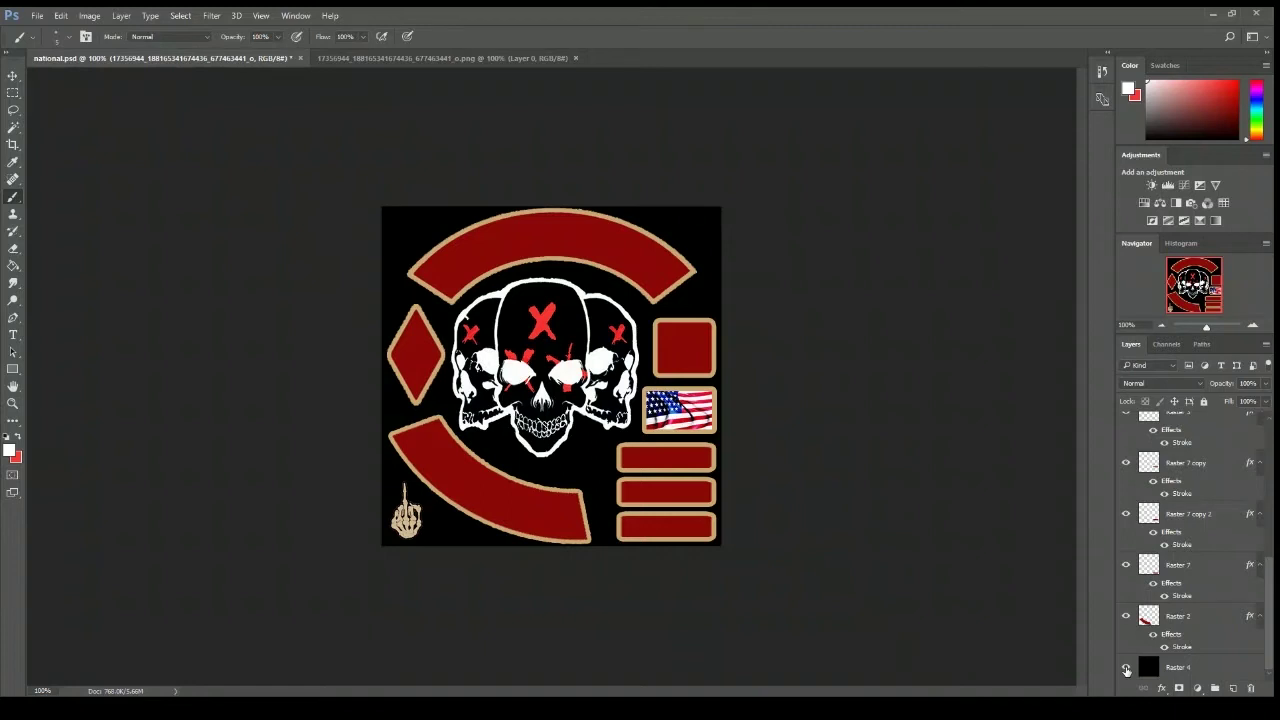
pyautogui.click(1126, 667)
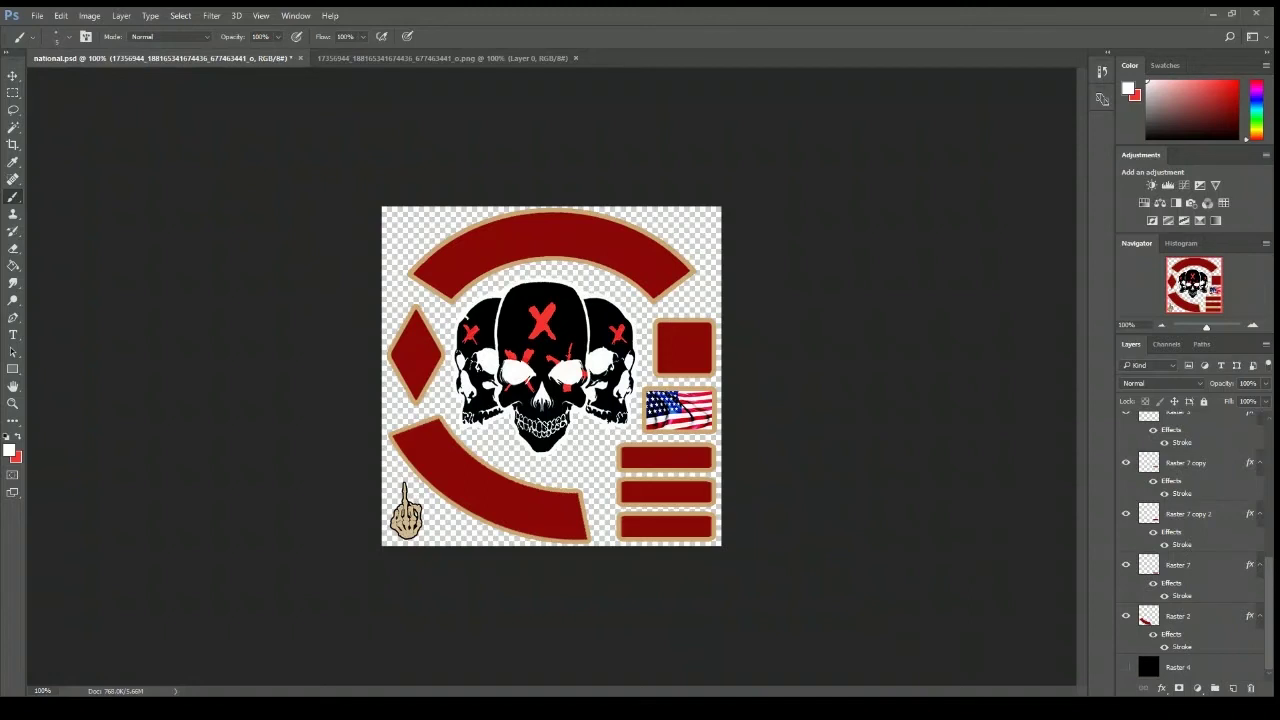
# Select the Raster 2 copy layer and sample the skeleton hand's tan as the foreground color.
pyautogui.moveTo(1269, 585); pyautogui.dragTo(1270, 443)
pyautogui.click(1190, 425)
pyautogui.click(13, 162)
pyautogui.click(405, 519)
pyautogui.click(13, 199)
# Add the text "FORBIDDEN FEW" on the upper rocker and warp it into an arc.
pyautogui.press('t')
pyautogui.click(549, 240)
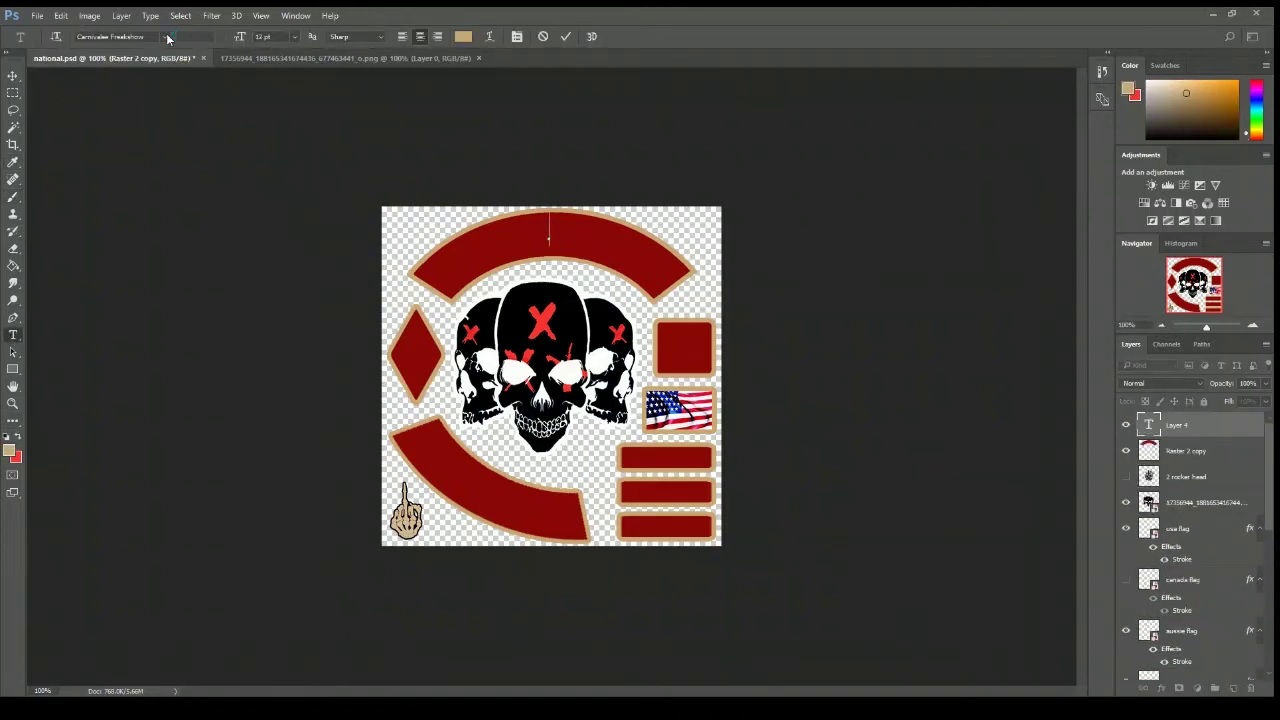
pyautogui.write('FORBIDDEN FEW')
pyautogui.click(489, 37)
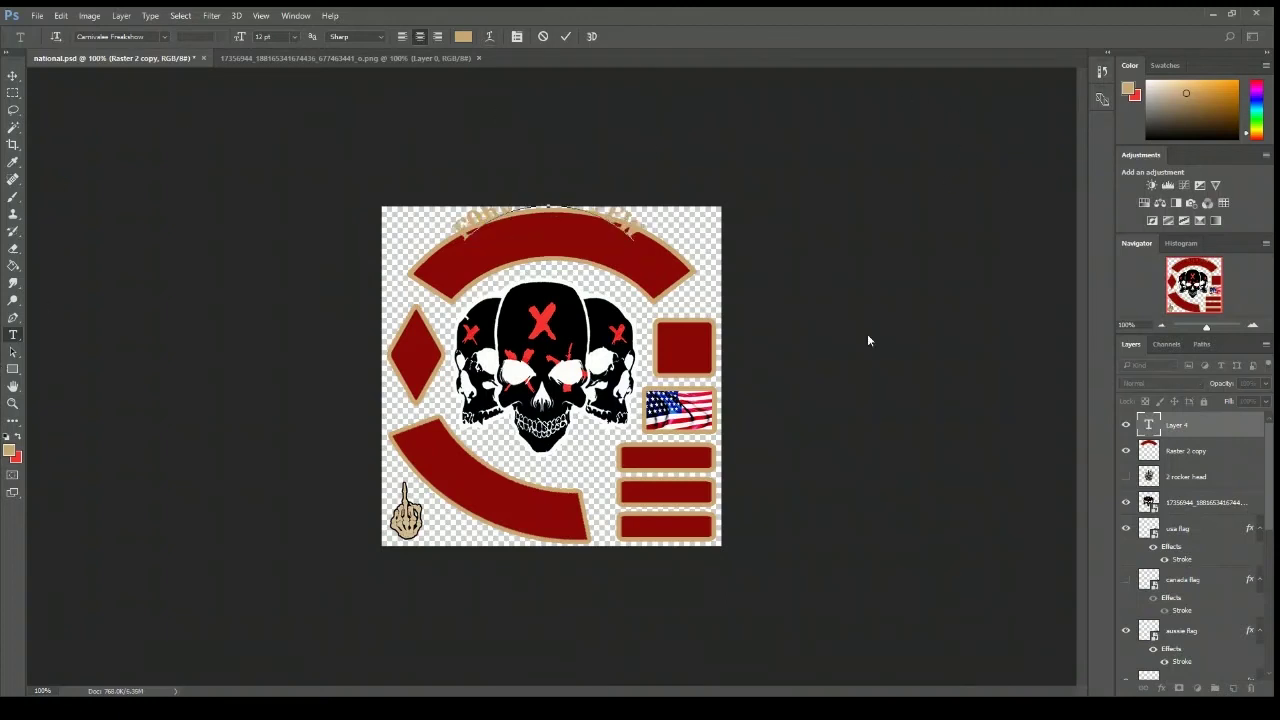
# Enlarge the arched FORBIDDEN FEW text to about 123% width and 118% height to fill the upper rocker.
pyautogui.click(13, 76)
pyautogui.moveTo(585, 224); pyautogui.dragTo(675, 247)
pyautogui.moveTo(445, 283); pyautogui.dragTo(423, 296)
pyautogui.moveTo(673, 248); pyautogui.dragTo(679, 249)
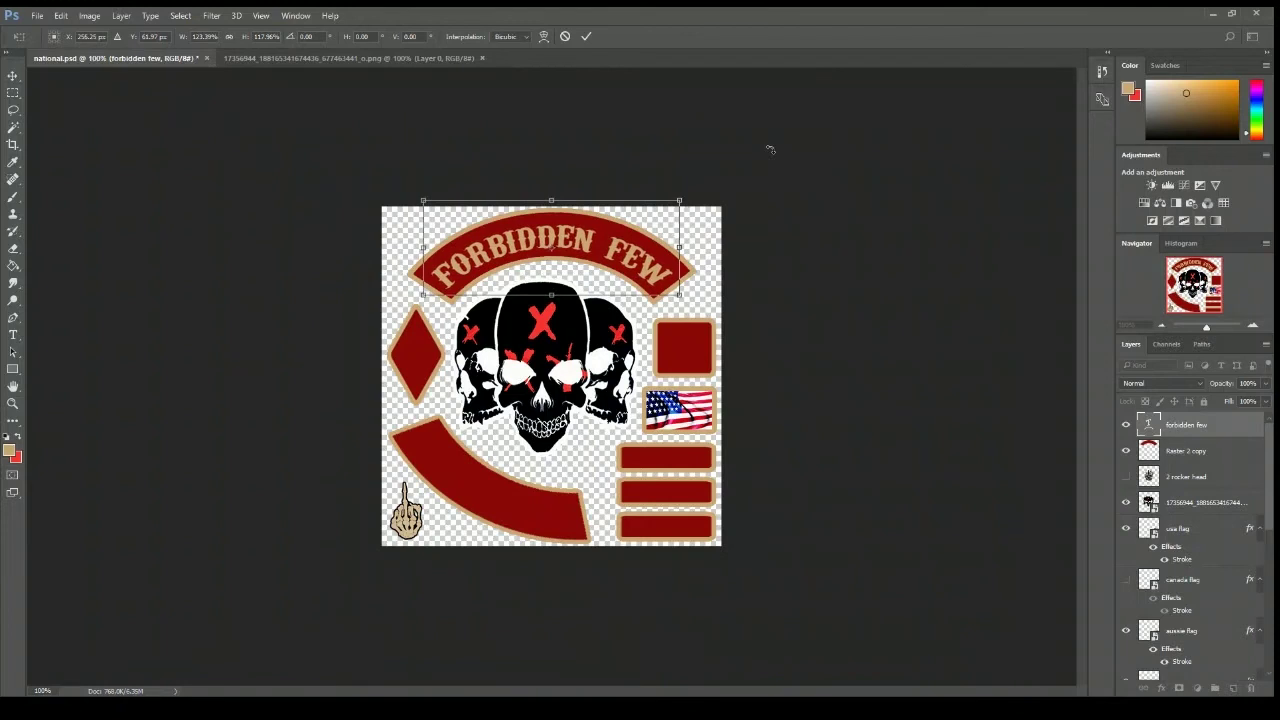
pyautogui.press('Return')
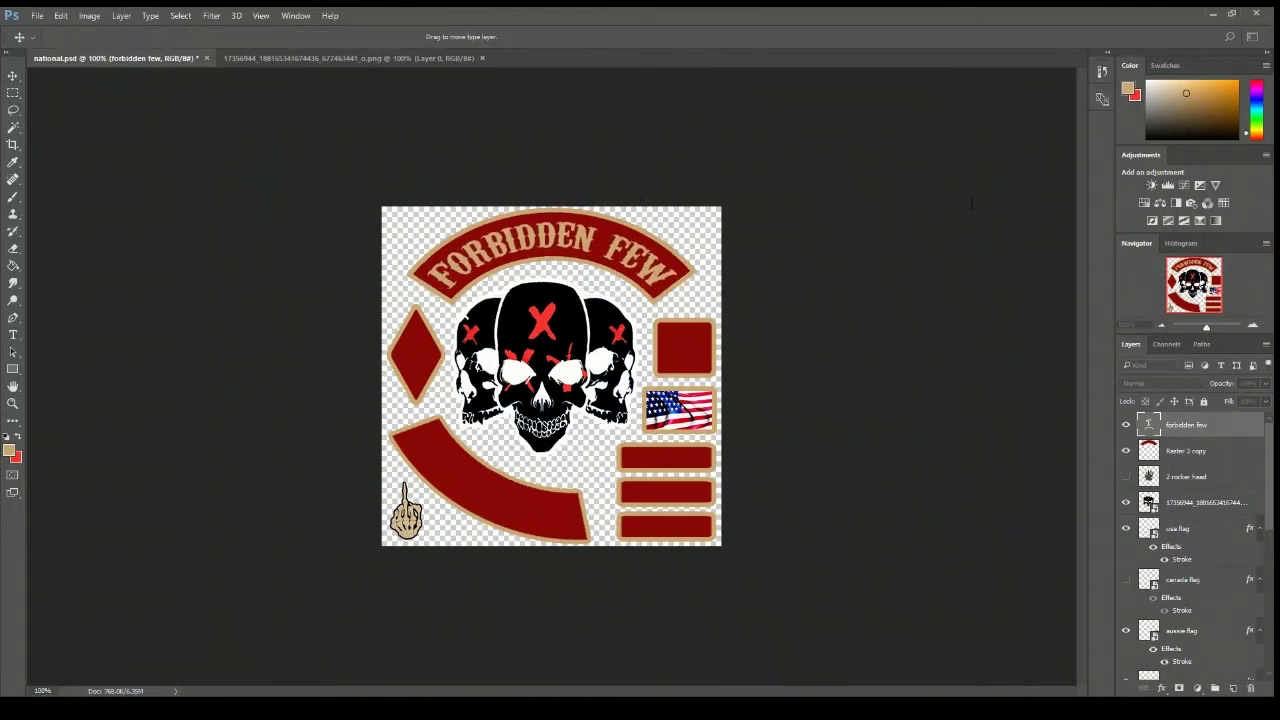
# Widen the arched FORBIDDEN FEW text to about 101% so it fits the rocker's ends.
pyautogui.press('v')
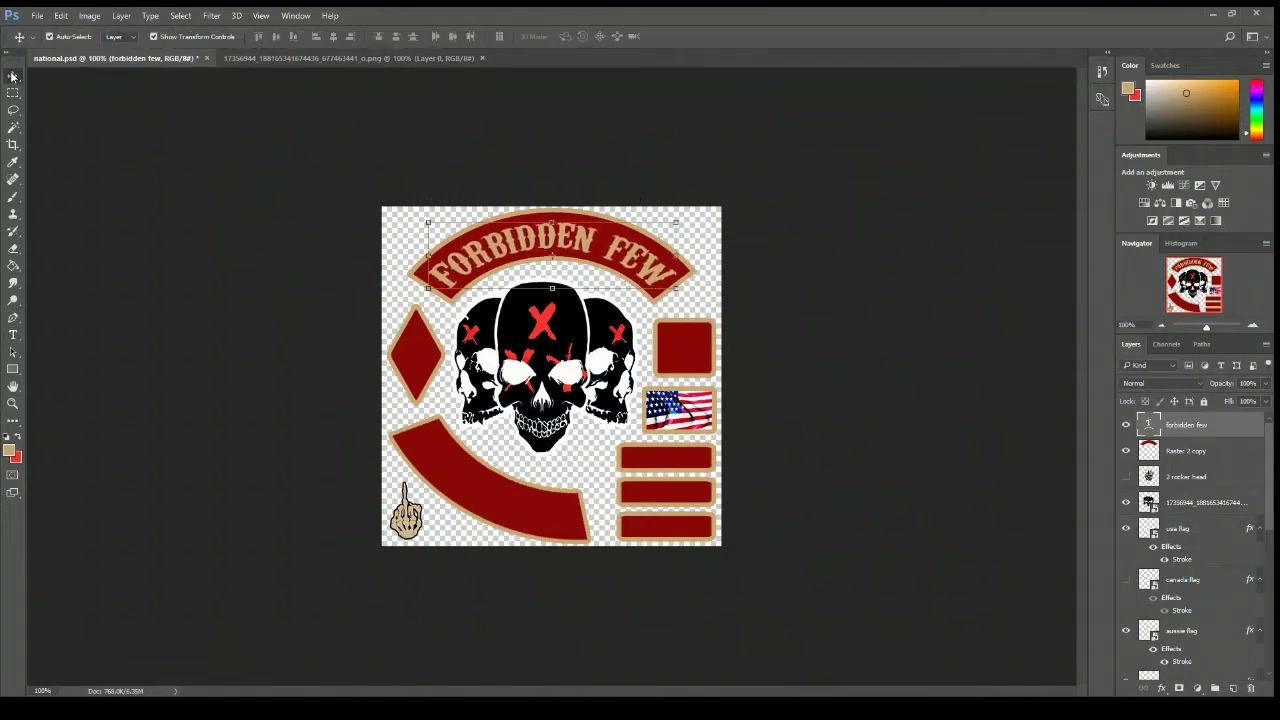
pyautogui.moveTo(676, 254); pyautogui.dragTo(680, 254)
pyautogui.moveTo(416, 244); pyautogui.dragTo(406, 244)
pyautogui.hotkey('ctrl', 'z')
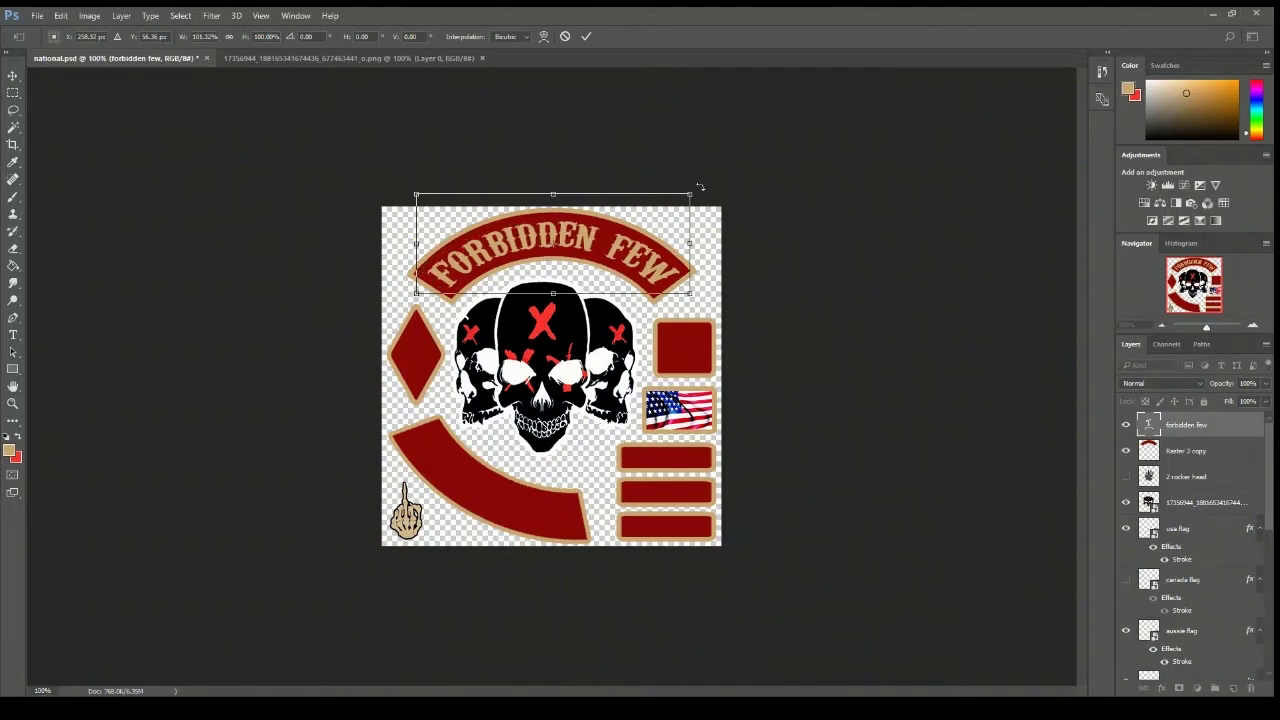
pyautogui.moveTo(699, 189); pyautogui.dragTo(698, 187)
pyautogui.click(586, 36)
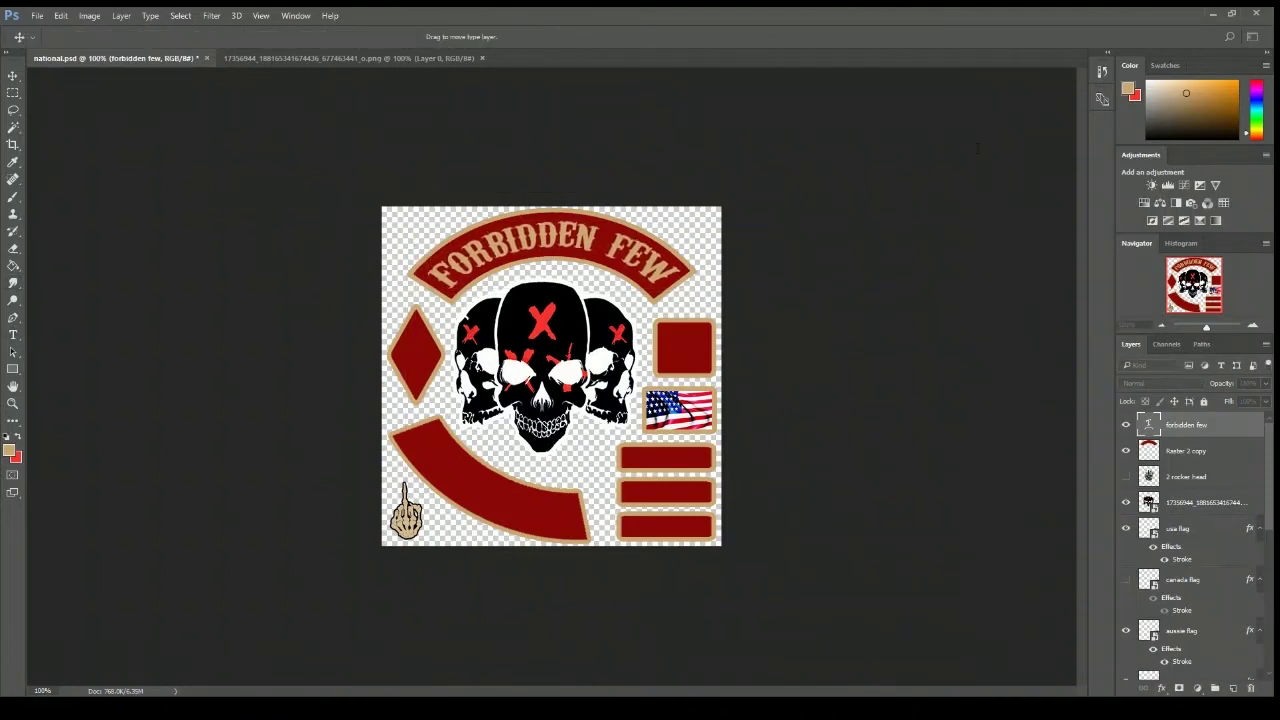
# Add the text "mc" on the square patch.
pyautogui.press('t')
pyautogui.click(682, 350)
pyautogui.write('mc')
# Enlarge the MC text to fill the square patch and nudge it down and right into the center.
pyautogui.click(13, 76)
pyautogui.moveTo(700, 359); pyautogui.dragTo(657, 346)
pyautogui.moveTo(711, 347); pyautogui.dragTo(682, 375)
pyautogui.moveTo(682, 325); pyautogui.dragTo(682, 315)
pyautogui.press('Down')
pyautogui.press('Down')
pyautogui.press('Down')
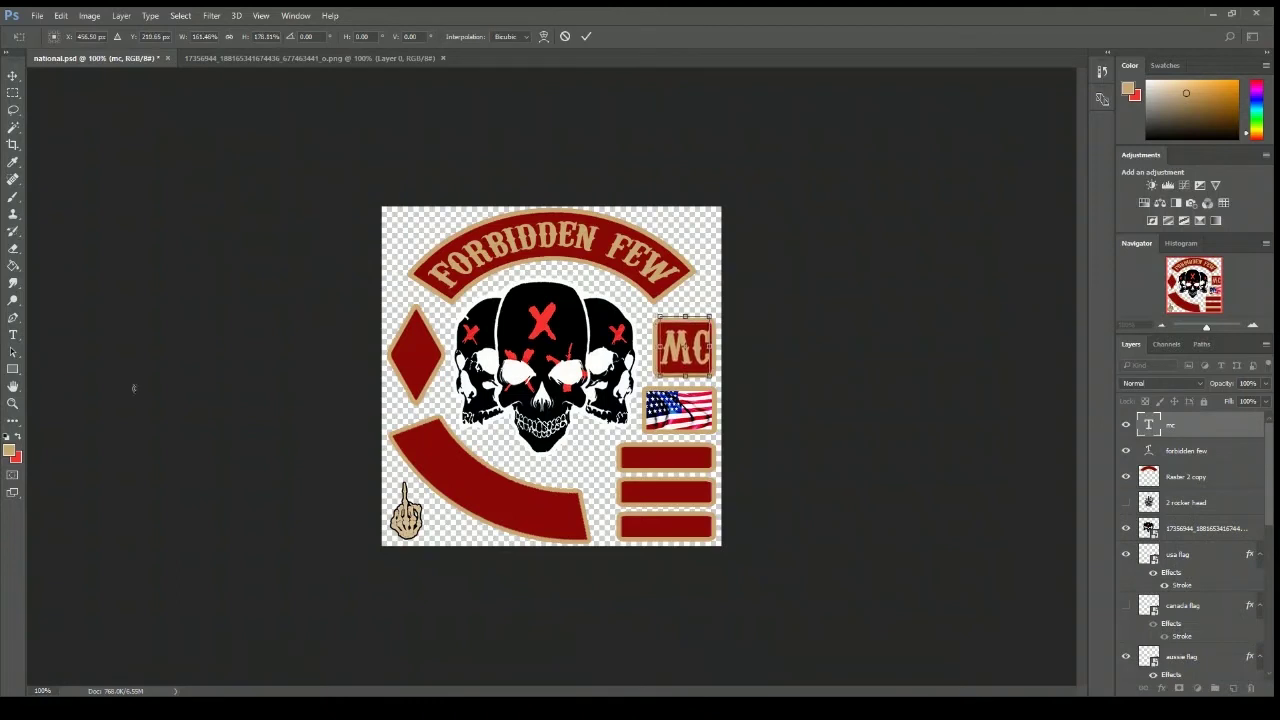
pyautogui.press('Right')
pyautogui.press('Right')
pyautogui.press('Right')
pyautogui.press('Return')
pyautogui.press('m')
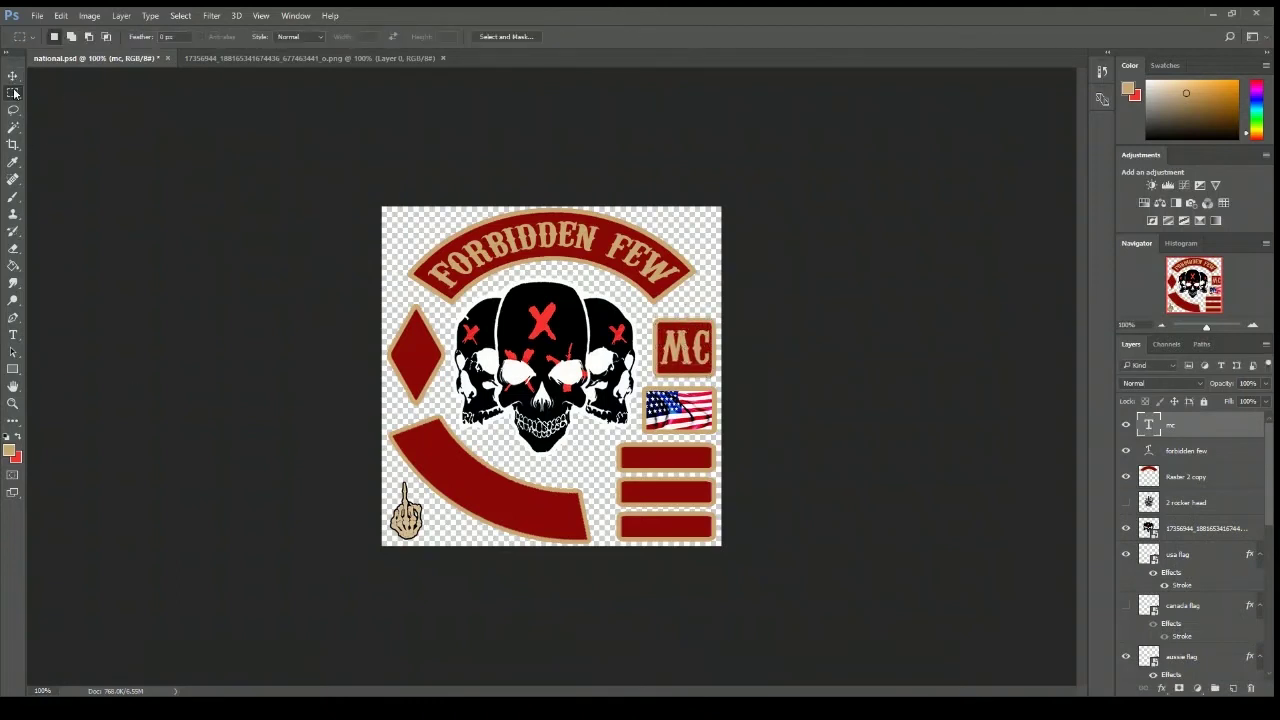
# Add the text "president" on the uppermost bar patch and shrink it to fit inside the border.
pyautogui.click(13, 335)
pyautogui.click(661, 461)
pyautogui.write('president')
pyautogui.click(13, 76)
pyautogui.moveTo(606, 436); pyautogui.dragTo(625, 447)
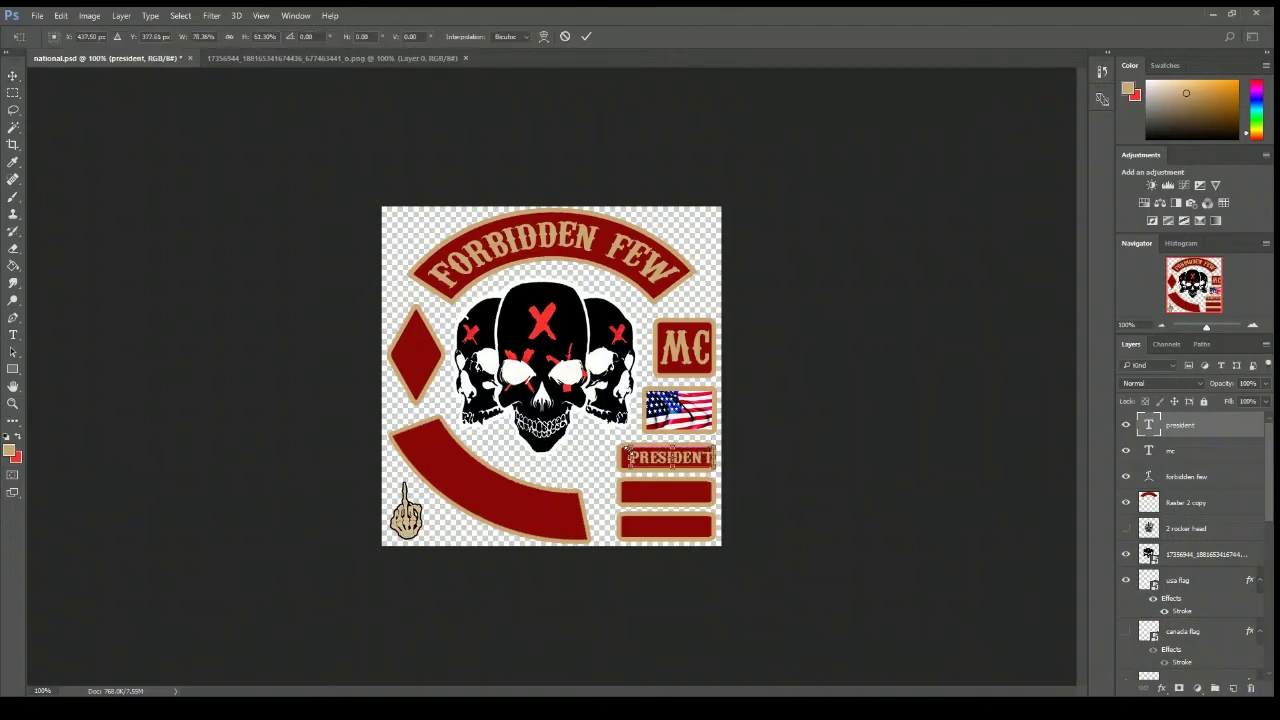
pyautogui.moveTo(716, 458); pyautogui.dragTo(710, 458)
pyautogui.press('Return')
pyautogui.click(13, 93)
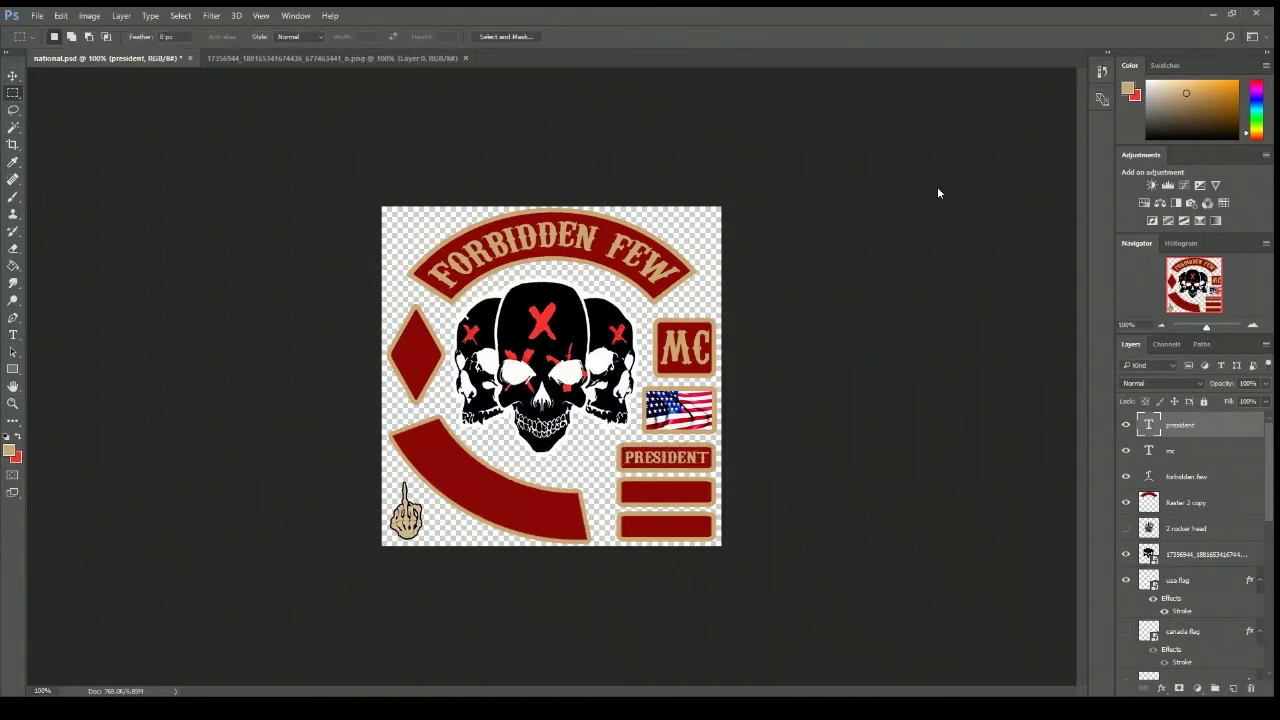
# Duplicate the president text layer twice and move the president copy layer down onto the middle bar patch.
pyautogui.hotkey('ctrl', 'j')
pyautogui.hotkey('ctrl', 'j')
pyautogui.click(1186, 451)
pyautogui.click(12, 77)
pyautogui.hotkey('shift', 'Down')
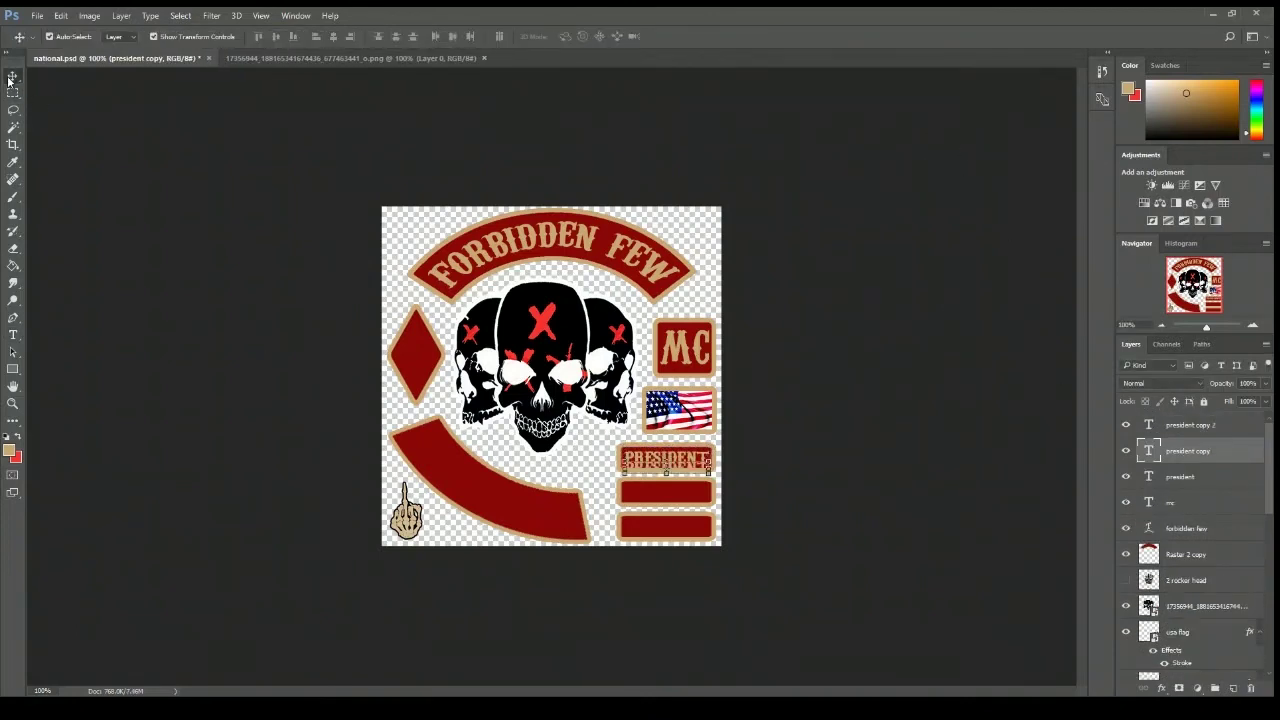
pyautogui.hotkey('shift', 'Down')
pyautogui.hotkey('shift', 'Down')
pyautogui.hotkey('shift', 'Down')
# Replace the text on the middle bar patch with "founder".
pyautogui.press('t')
pyautogui.press('Return')
pyautogui.write('founder')
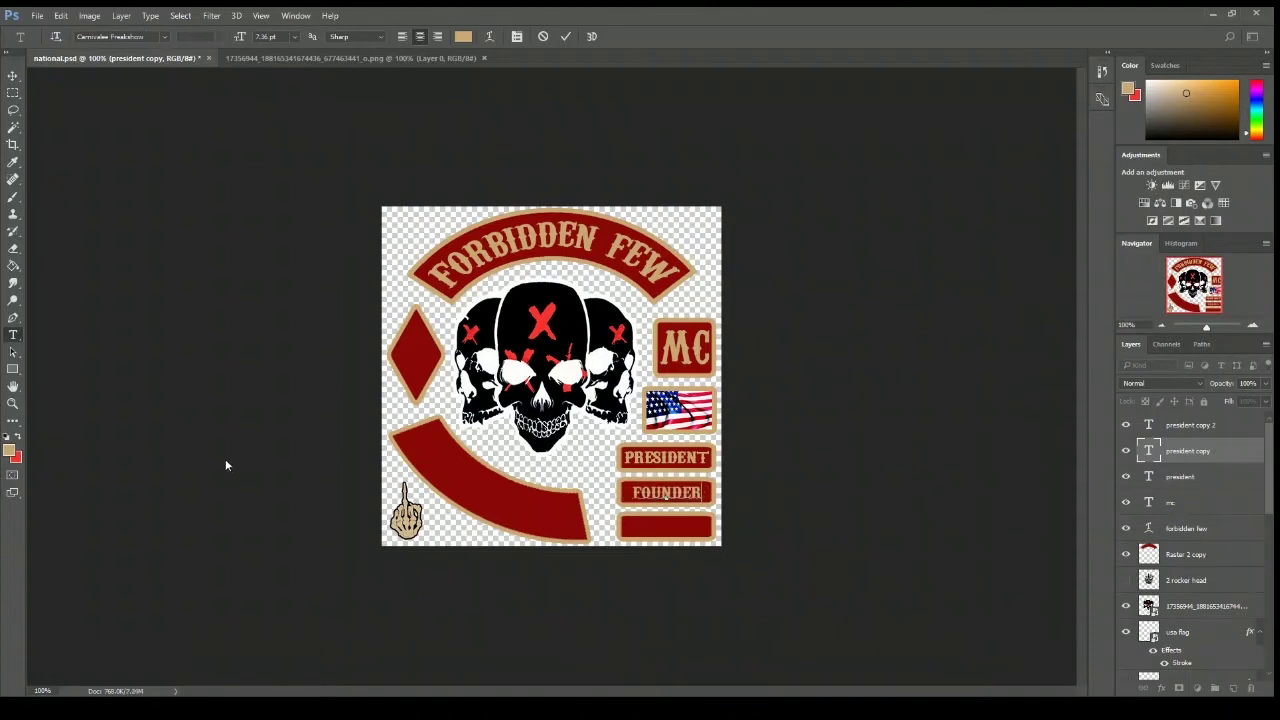
# Move the president copy 2 text layer down onto the lowest bar patch.
pyautogui.click(1177, 428)
pyautogui.click(12, 77)
pyautogui.hotkey('shift', 'Down')
pyautogui.hotkey('shift', 'Down')
pyautogui.hotkey('shift', 'Down')
pyautogui.hotkey('shift', 'Down')
pyautogui.hotkey('shift', 'Down')
pyautogui.hotkey('shift', 'Down')
pyautogui.hotkey('shift', 'Down')
pyautogui.hotkey('shift', 'Down')
pyautogui.hotkey('shift', 'Down')
pyautogui.hotkey('shift', 'Down')
# Replace the text on the lowest bar patch with "est 1608".
pyautogui.click(13, 335)
pyautogui.click(708, 527)
pyautogui.press('BackSpace')
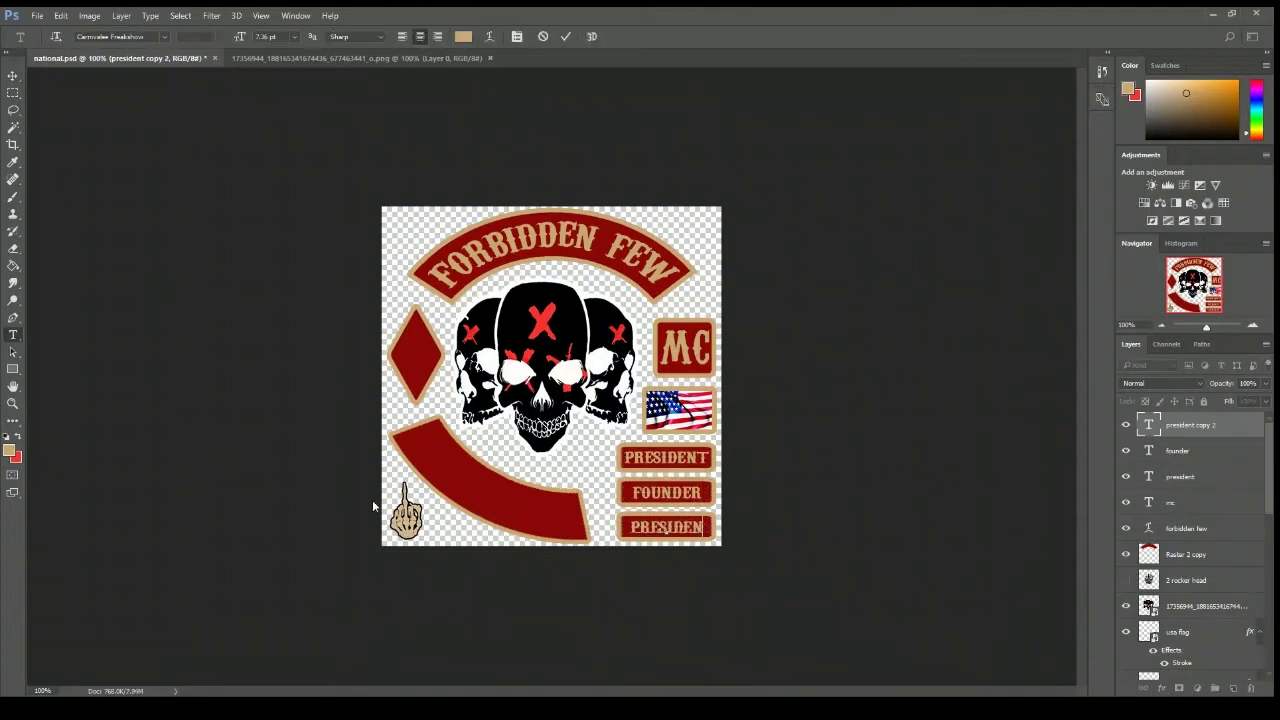
pyautogui.write('est 1608')
pyautogui.hotkey('ctrl', 'Return')
pyautogui.press('m')
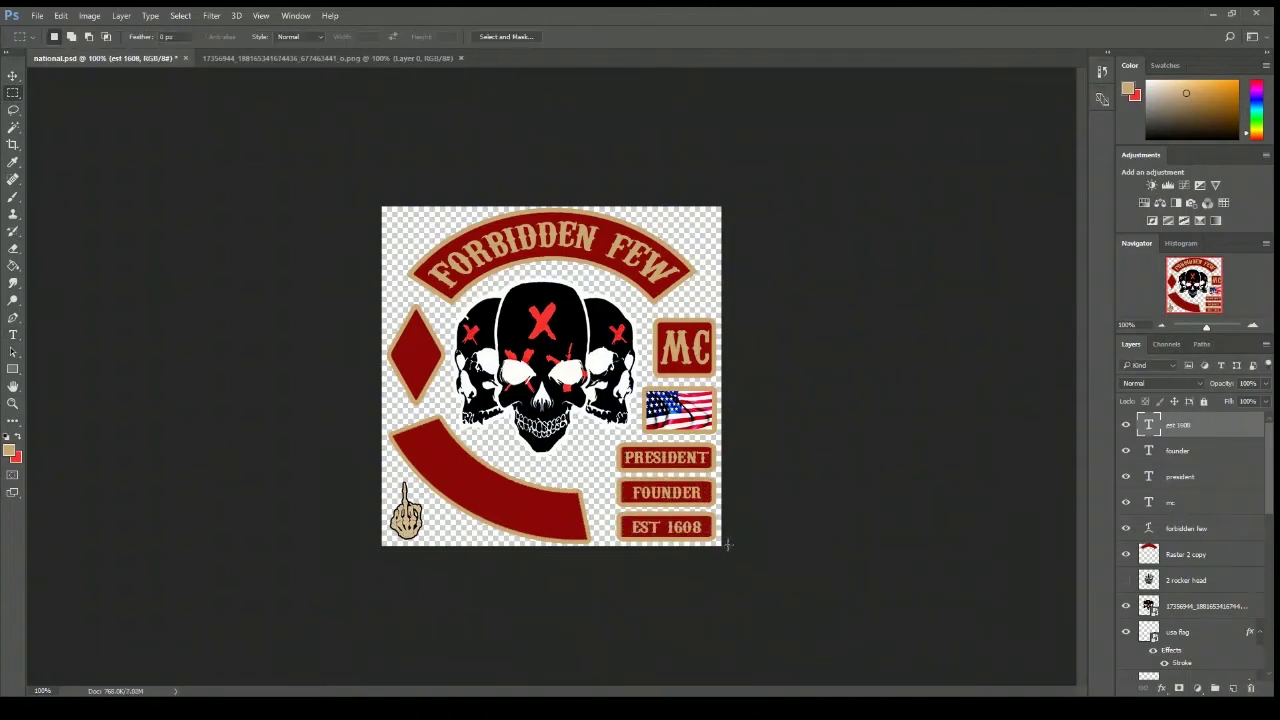
# Add the text "1" on the diamond patch.
pyautogui.press('t')
pyautogui.click(415, 350)
pyautogui.write('1')
# Enlarge the 1 and position it in the left half of the diamond patch.
pyautogui.click(12, 77)
pyautogui.hotkey('ctrl', 't')
pyautogui.moveTo(418, 364); pyautogui.dragTo(425, 391)
pyautogui.moveTo(416, 352); pyautogui.dragTo(405, 307)
pyautogui.press('Down')
pyautogui.press('Down')
pyautogui.press('Down')
pyautogui.press('Down')
pyautogui.press('Down')
pyautogui.press('Return')
pyautogui.click(13, 94)
# Add a "%" sign beside the 1 on the diamond patch and narrow it to fit.
pyautogui.click(13, 335)
pyautogui.click(424, 355)
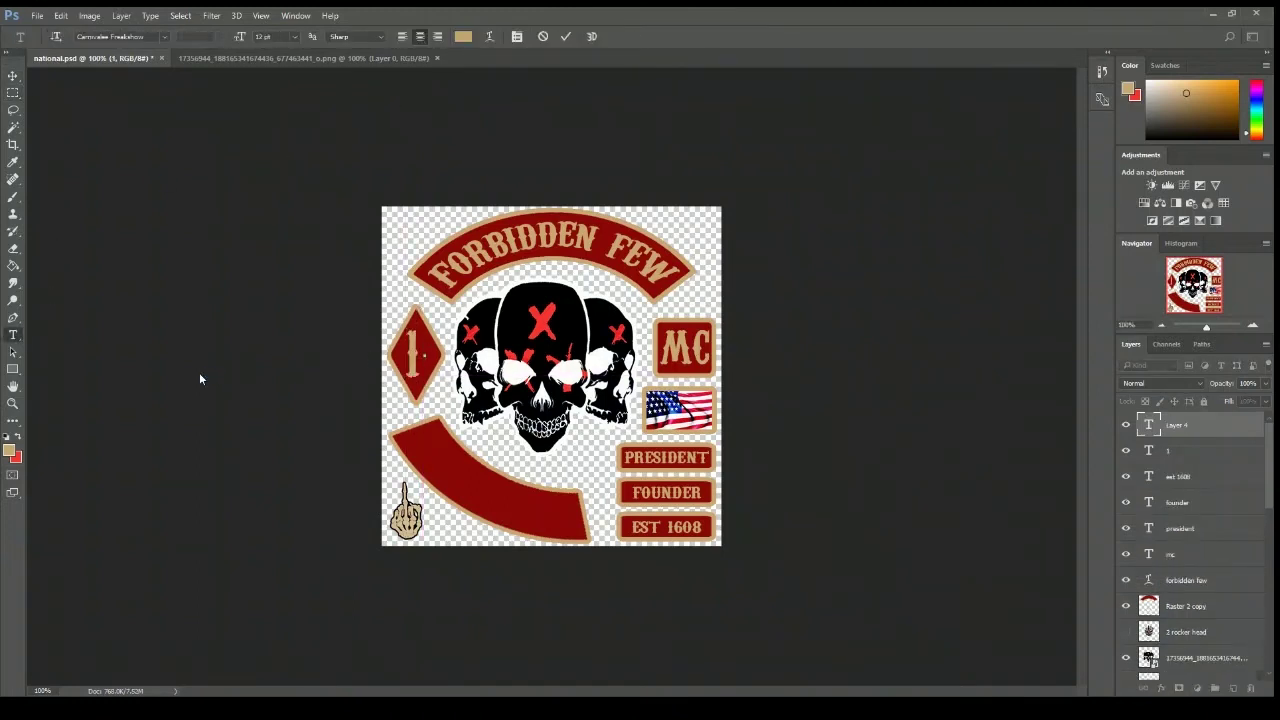
pyautogui.write('%')
pyautogui.hotkey('ctrl', 't')
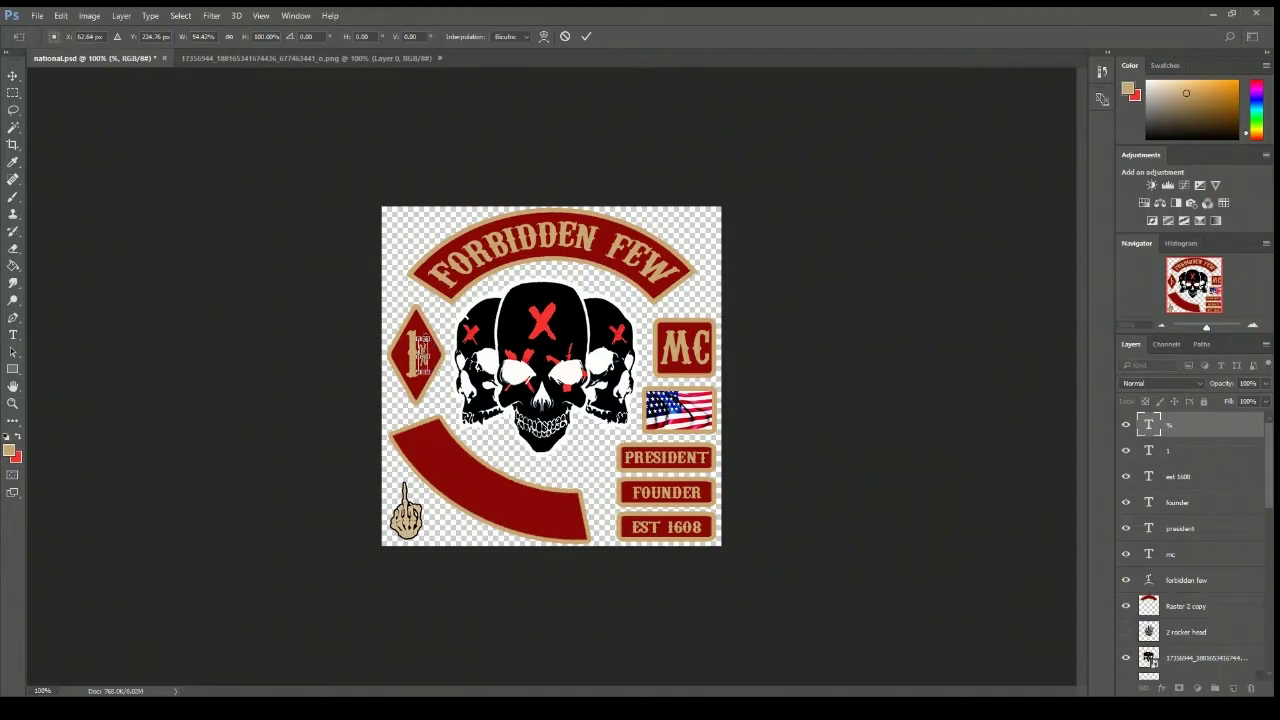
pyautogui.moveTo(430, 357); pyautogui.dragTo(436, 356)
pyautogui.press('Return')
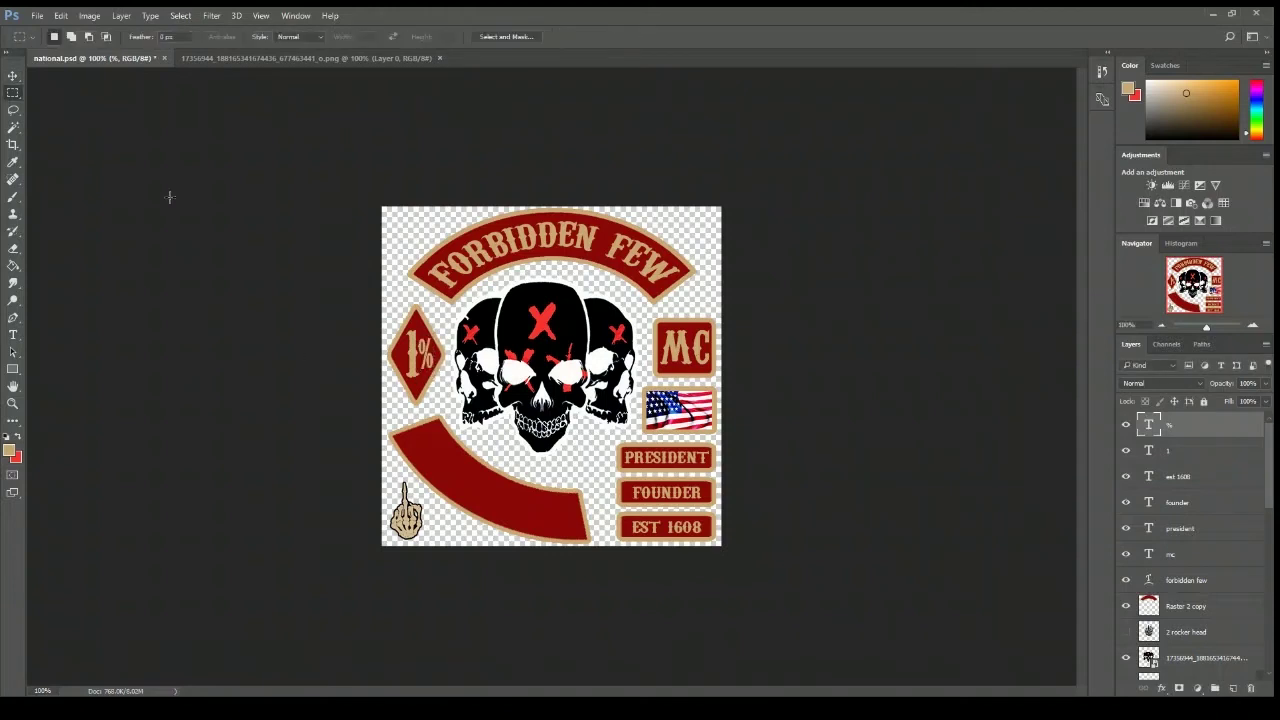
# Add the text "national" on the lower rocker, widen it and warp it to follow the rocker's curve.
pyautogui.click(13, 76)
pyautogui.click(13, 335)
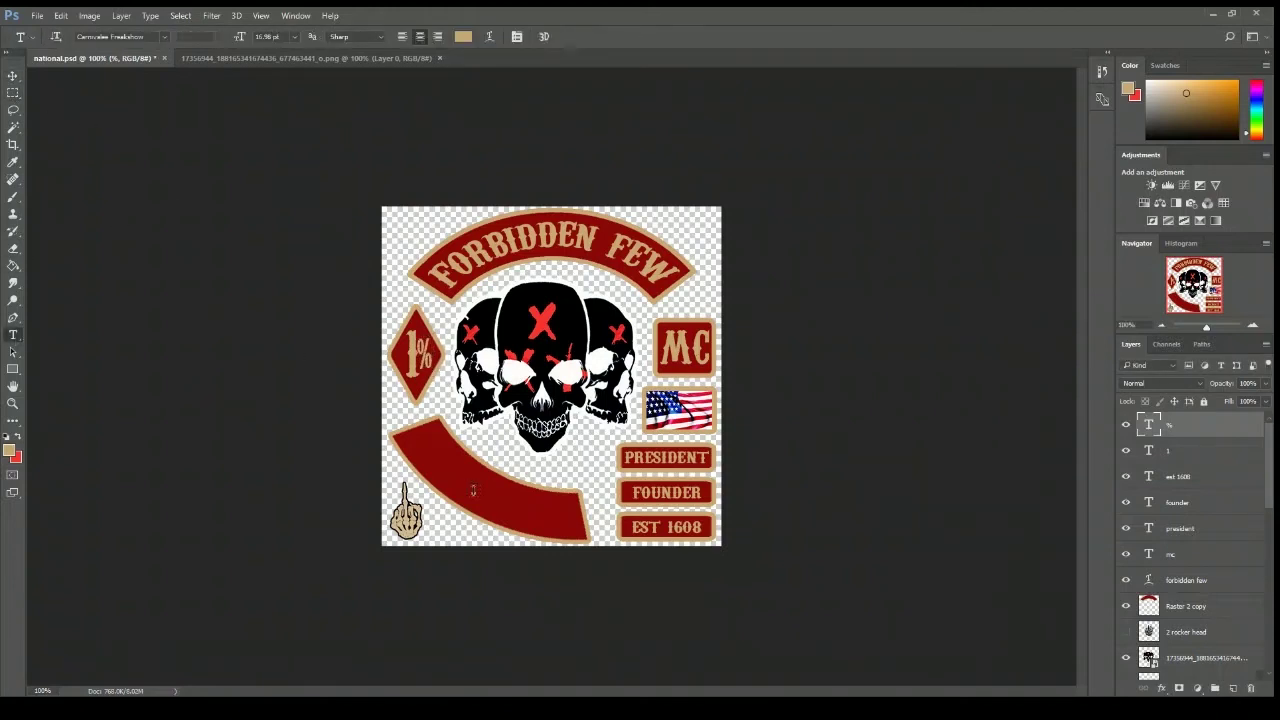
pyautogui.click(463, 490)
pyautogui.write('national')
pyautogui.hotkey('ctrl', 't')
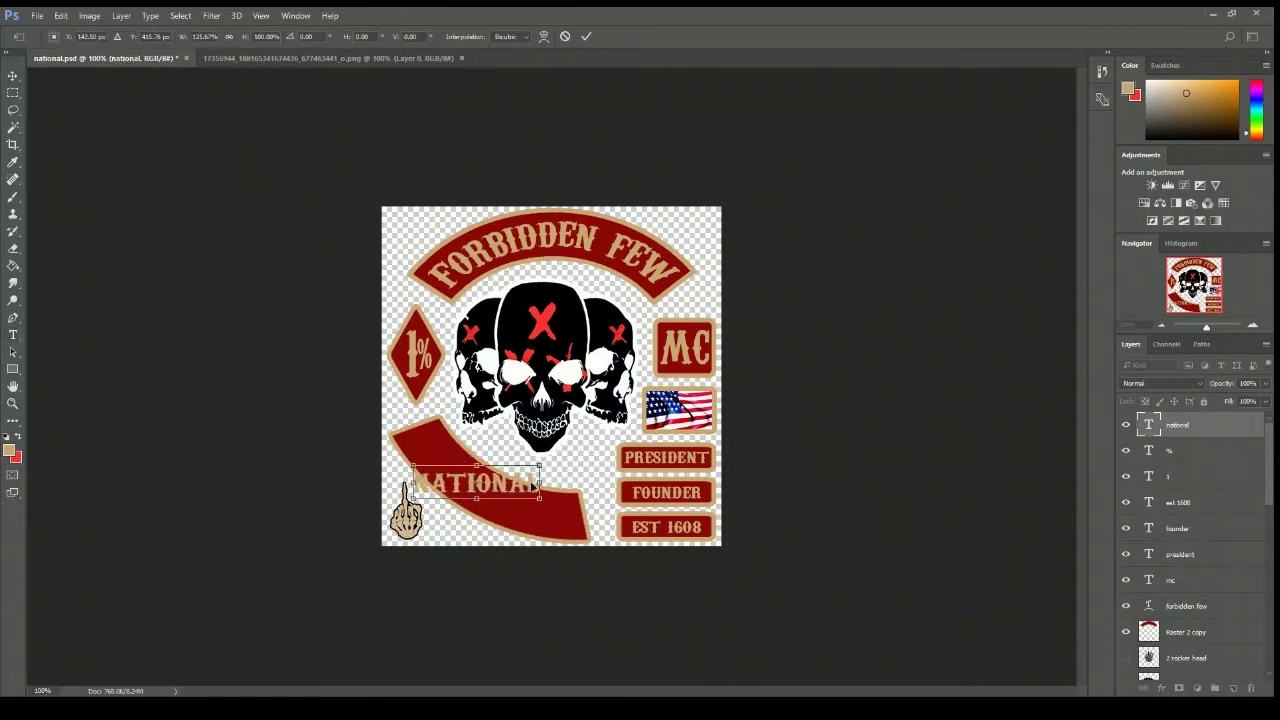
pyautogui.press('Return')
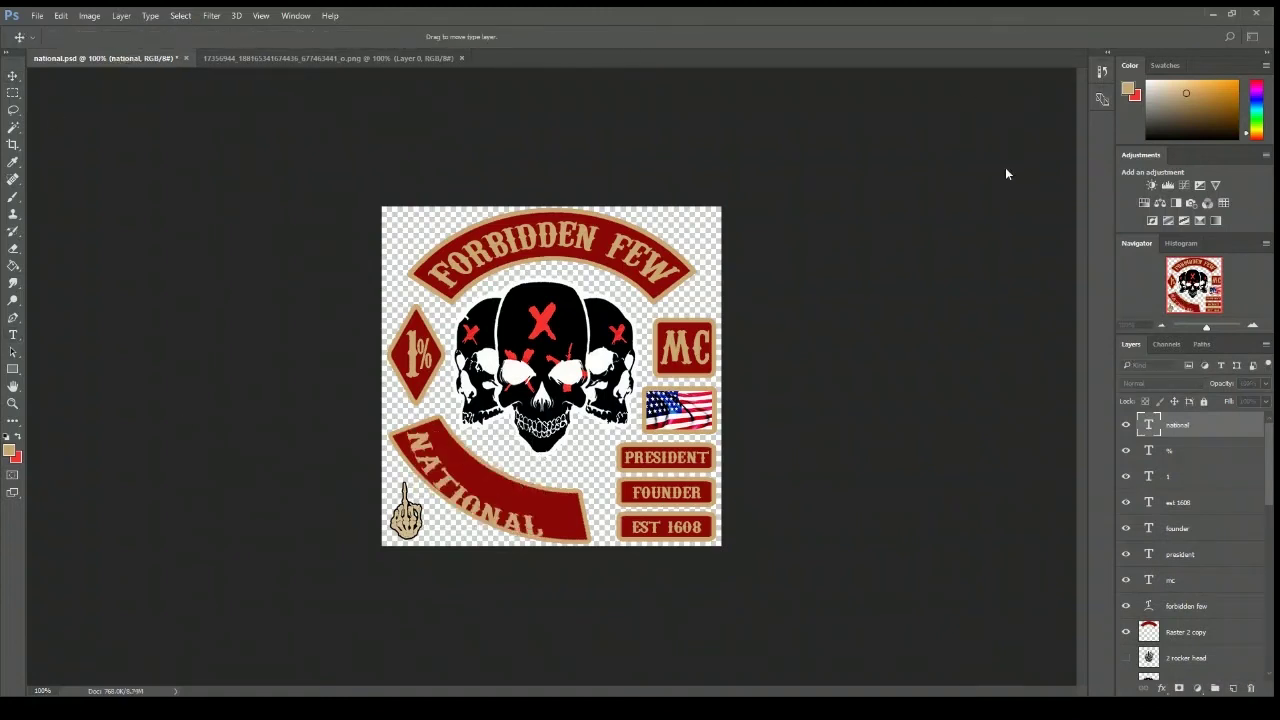
pyautogui.press('Return')
# Position the national lettering on the lower rocker, rotate it about 10 degrees counterclockwise and widen it slightly.
pyautogui.moveTo(481, 487); pyautogui.dragTo(503, 479)
pyautogui.hotkey('ctrl', 't')
pyautogui.moveTo(576, 553); pyautogui.dragTo(602, 557)
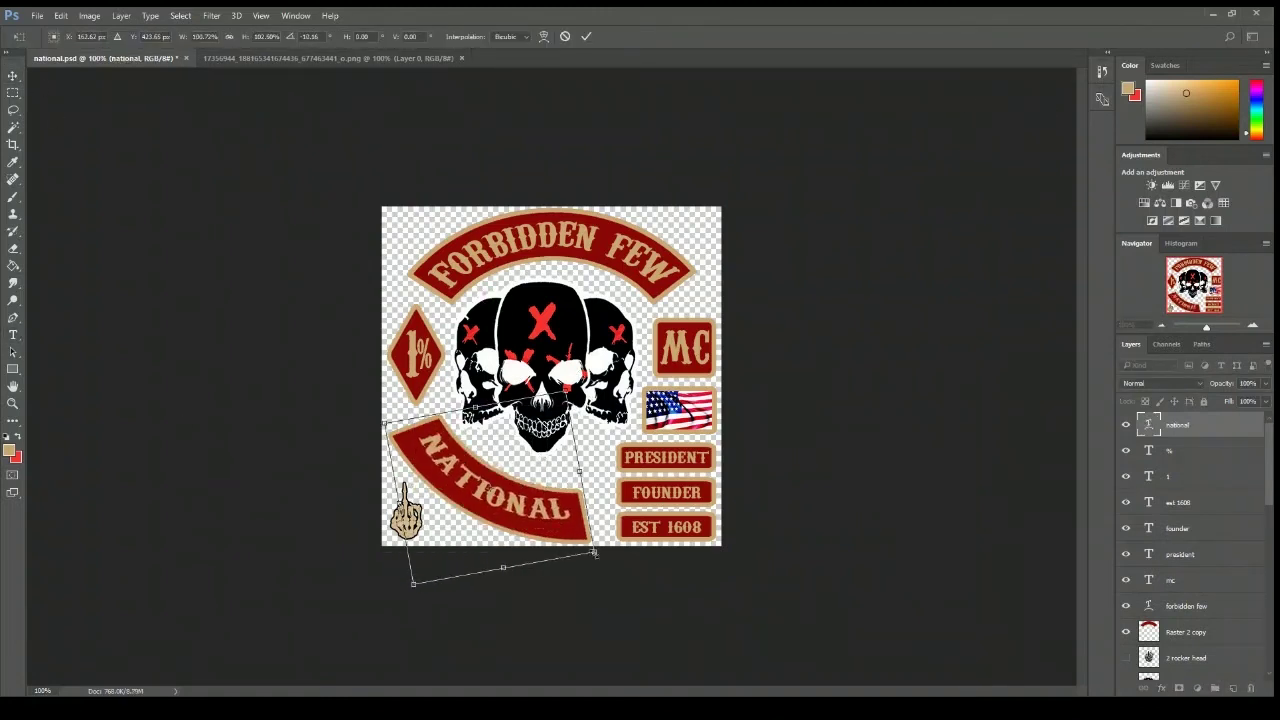
pyautogui.moveTo(511, 461); pyautogui.dragTo(517, 469)
pyautogui.press('Return')
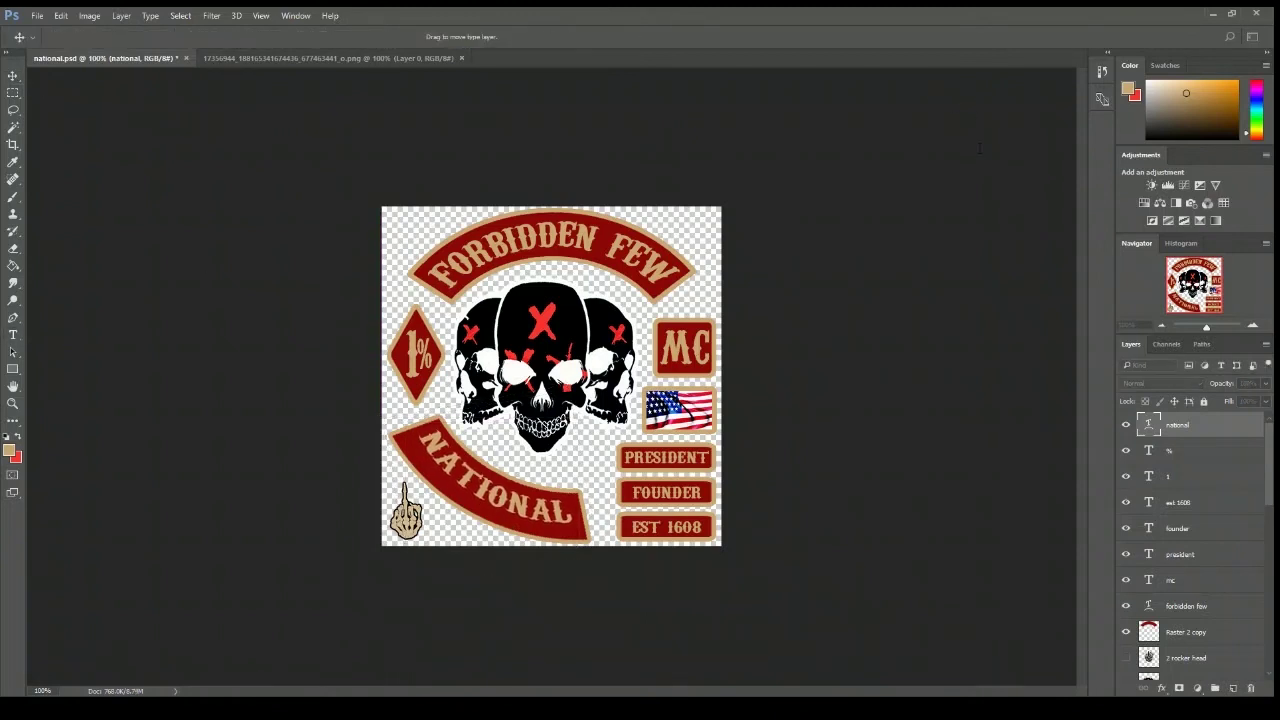
pyautogui.hotkey('ctrl', 't')
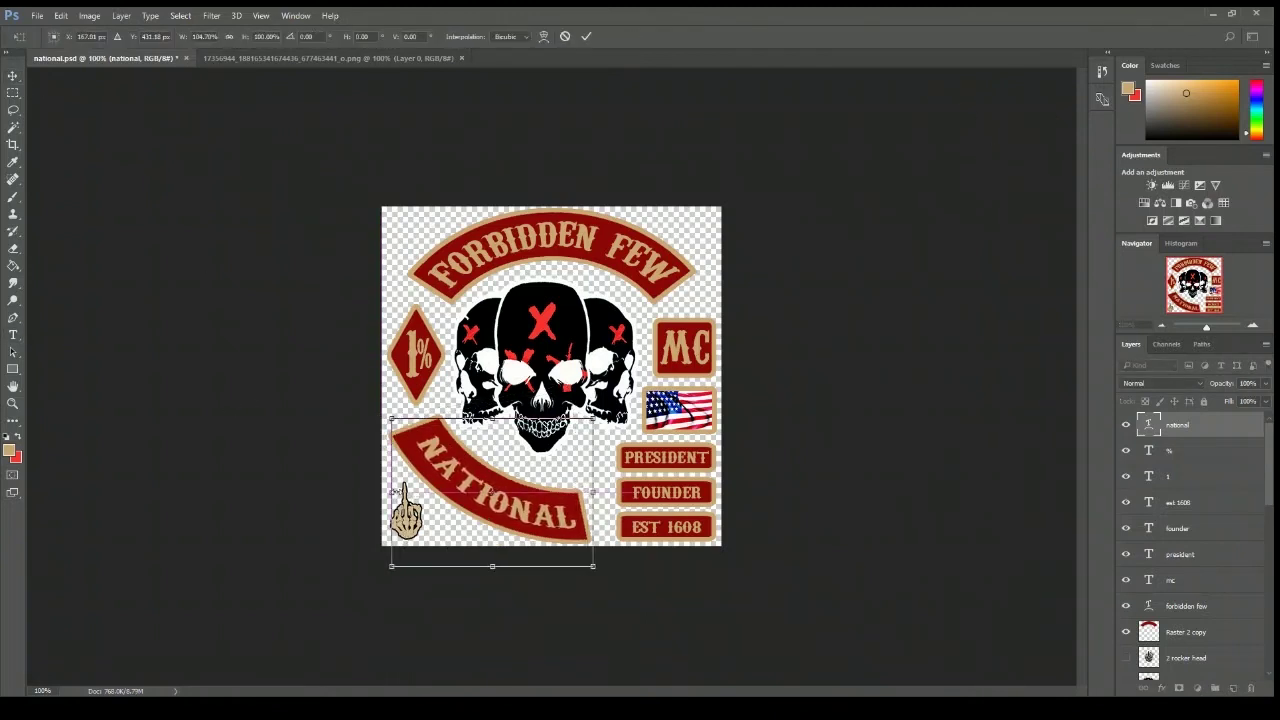
pyautogui.press('Return')
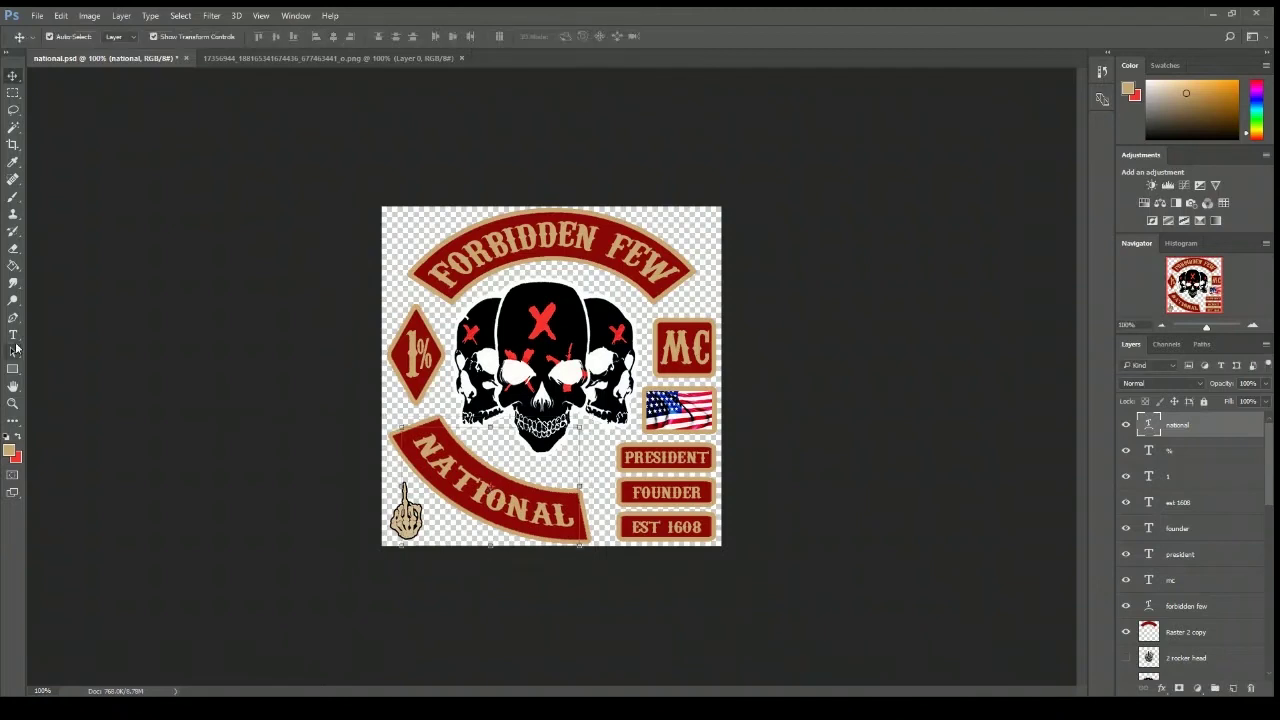
# Stretch the national lettering to about 103% width and 112% height, tilt it about -1.8 degrees and nudge it into the rocker.
pyautogui.hotkey('ctrl', 't')
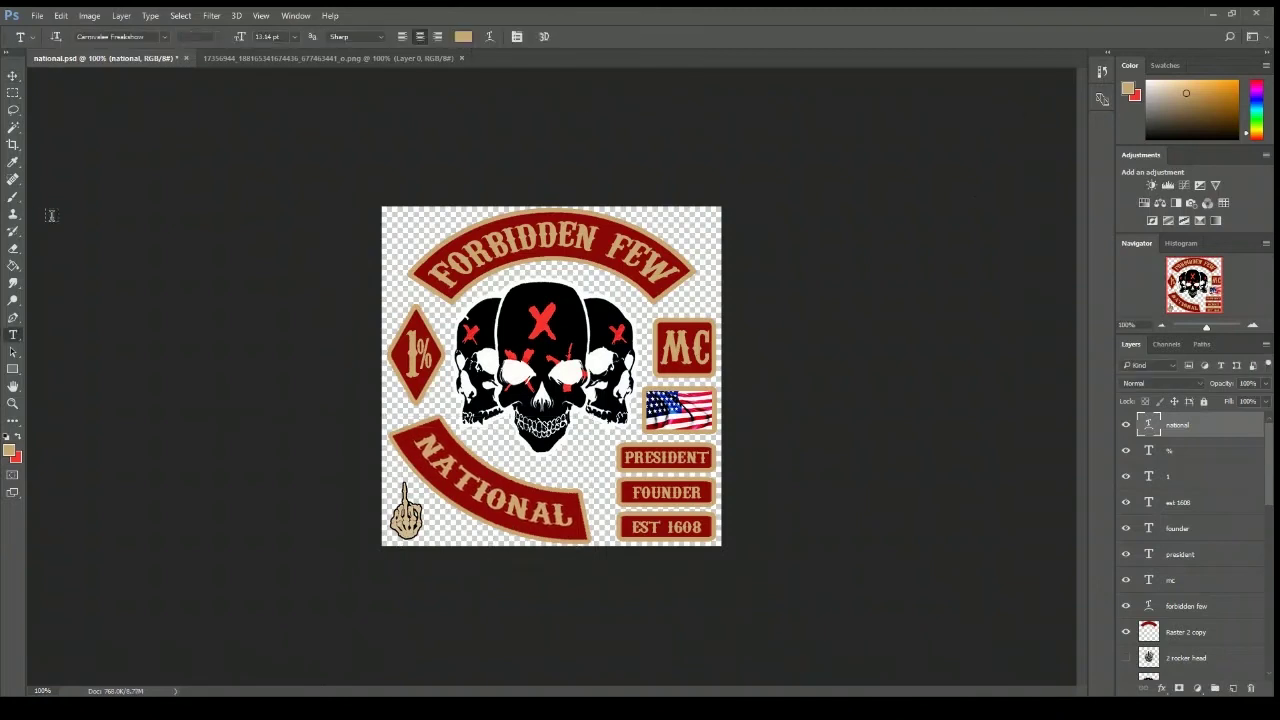
pyautogui.moveTo(491, 562); pyautogui.dragTo(491, 572)
pyautogui.moveTo(490, 417); pyautogui.dragTo(490, 405)
pyautogui.moveTo(589, 489); pyautogui.dragTo(596, 489)
pyautogui.moveTo(603, 403); pyautogui.dragTo(600, 399)
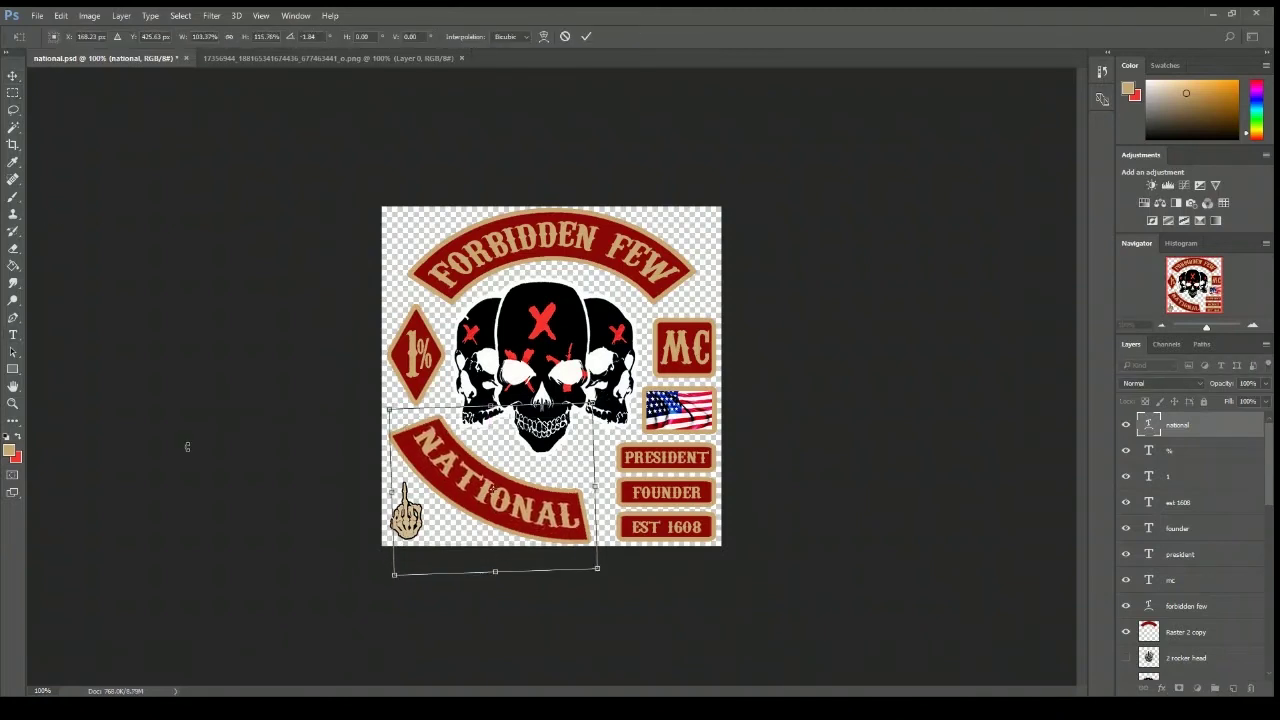
pyautogui.press('Left')
pyautogui.press('Left')
pyautogui.press('Left')
pyautogui.press('Down')
pyautogui.press('Down')
pyautogui.press('Down')
pyautogui.press('Return')
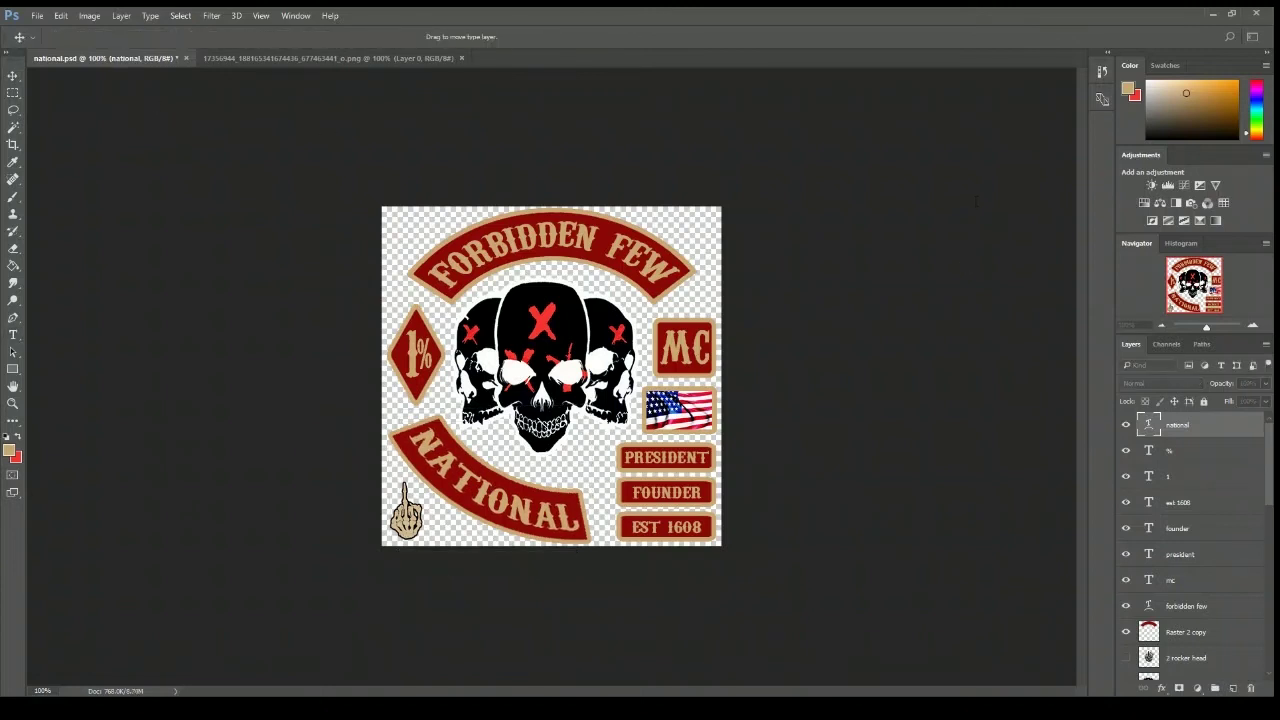
# Skew the national lettering horizontally by about -6 degrees and widen it to about 107% to follow the rocker.
pyautogui.press('t')
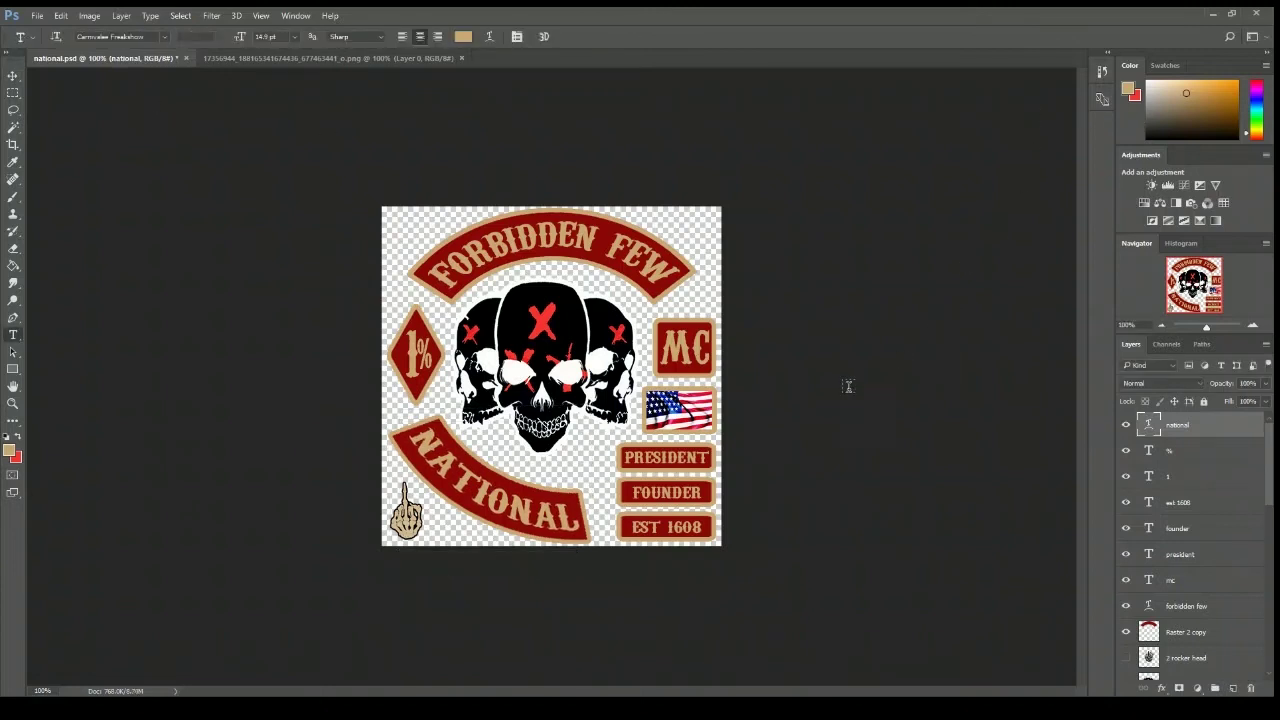
pyautogui.click(13, 76)
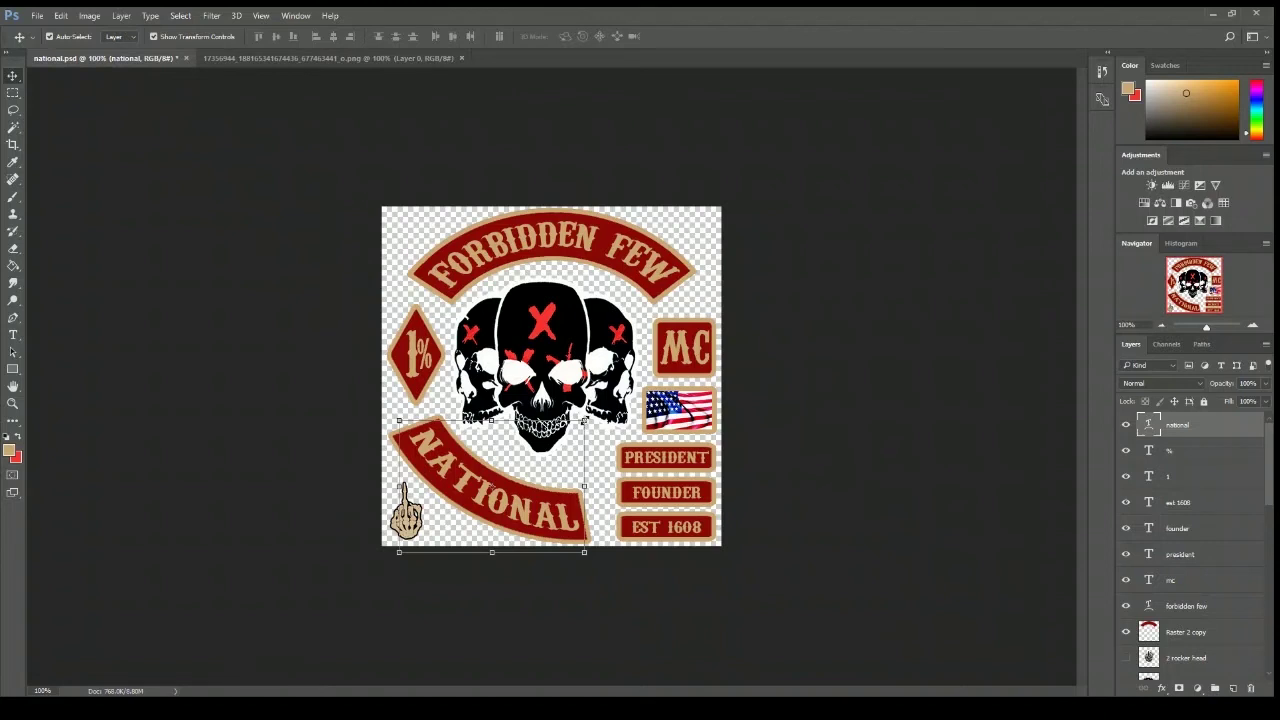
pyautogui.press('ctrl')
pyautogui.hotkey('ctrl', 't')
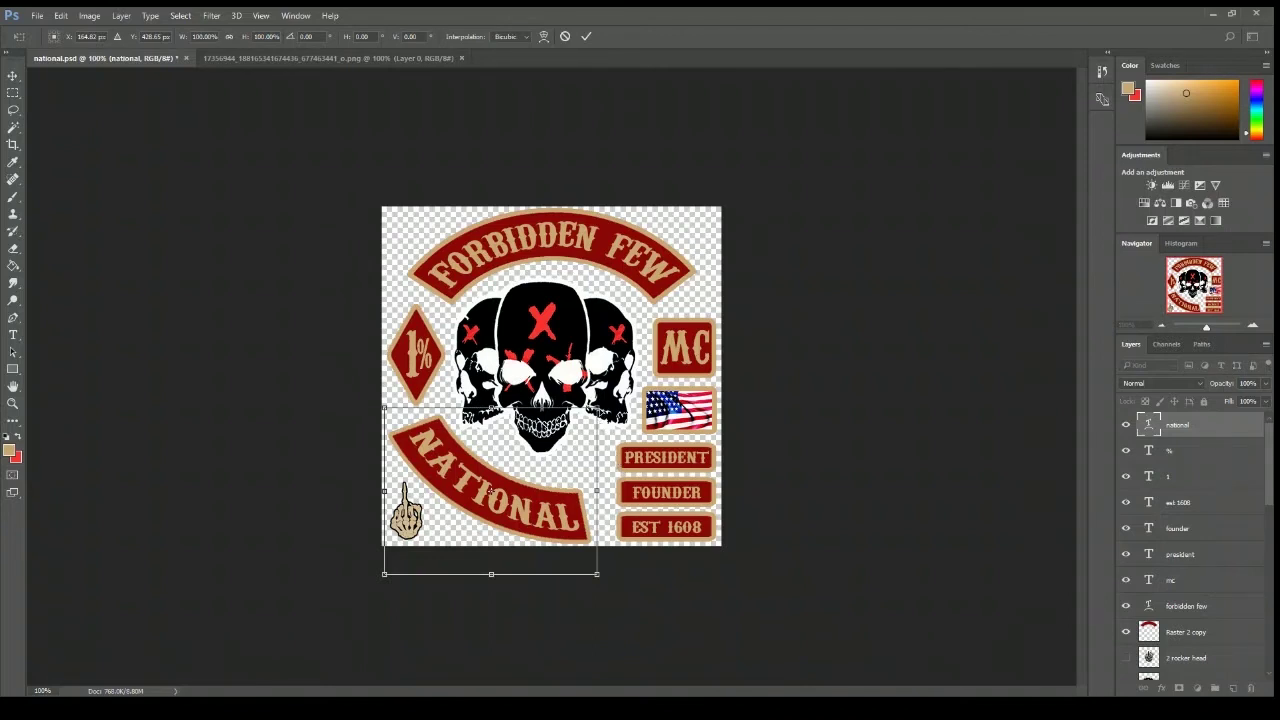
pyautogui.moveTo(490, 490); pyautogui.dragTo(492, 490)
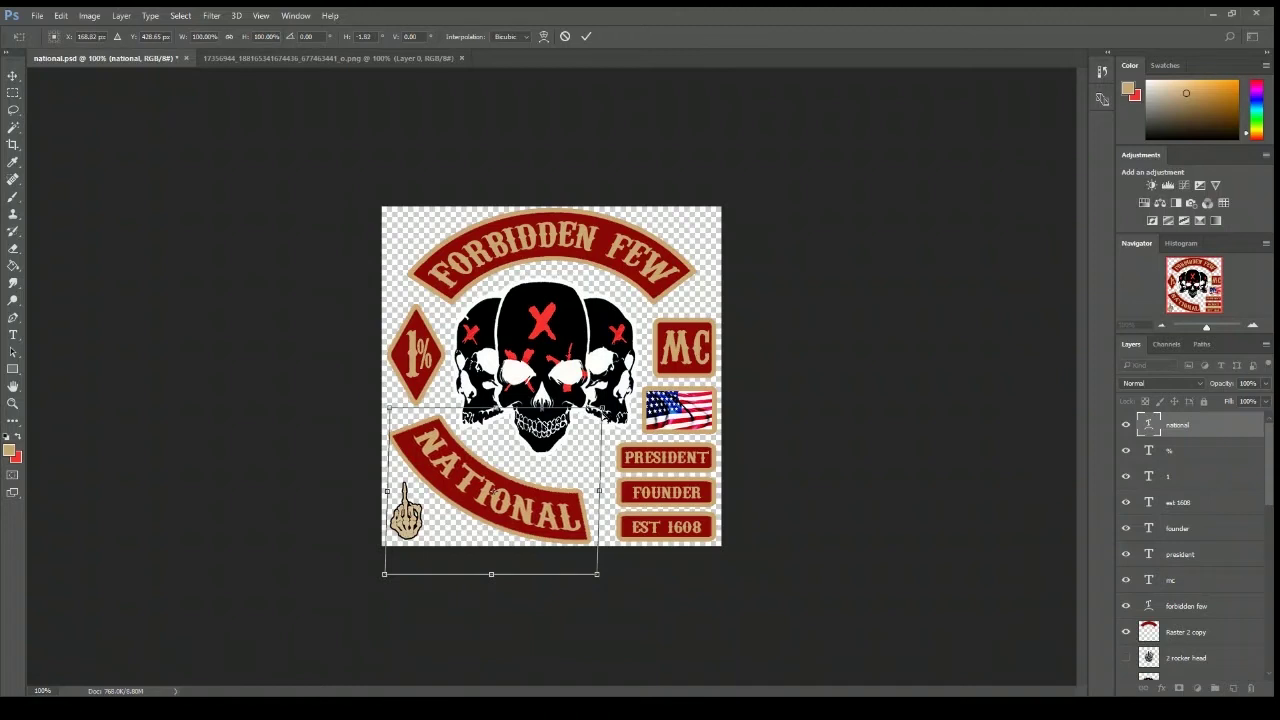
pyautogui.moveTo(597, 577); pyautogui.dragTo(592, 577)
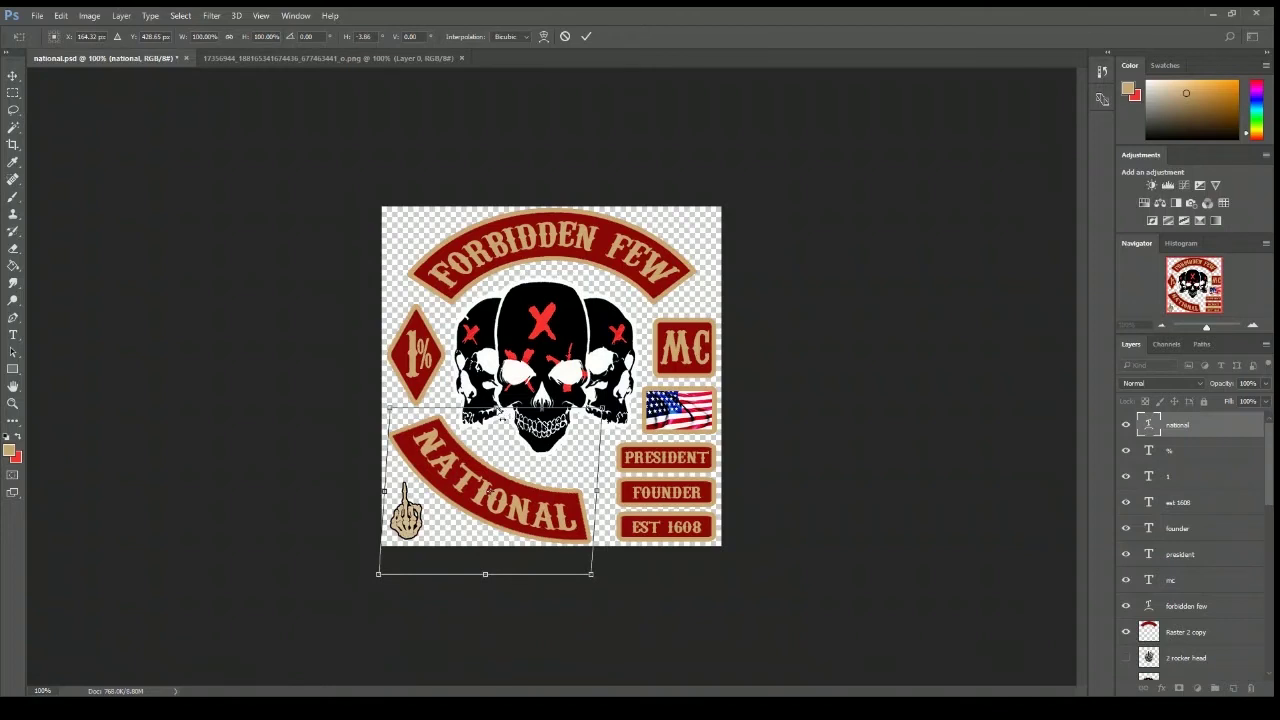
pyautogui.press('Right')
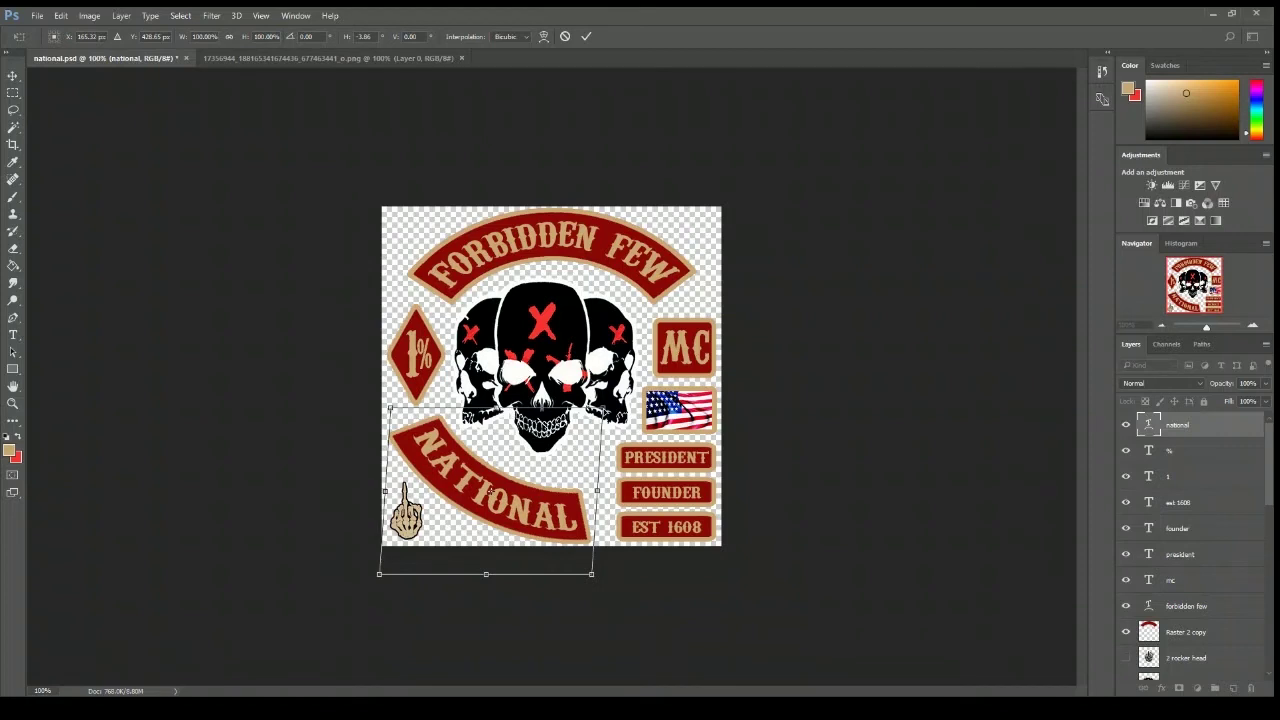
pyautogui.moveTo(542, 408); pyautogui.dragTo(552, 409)
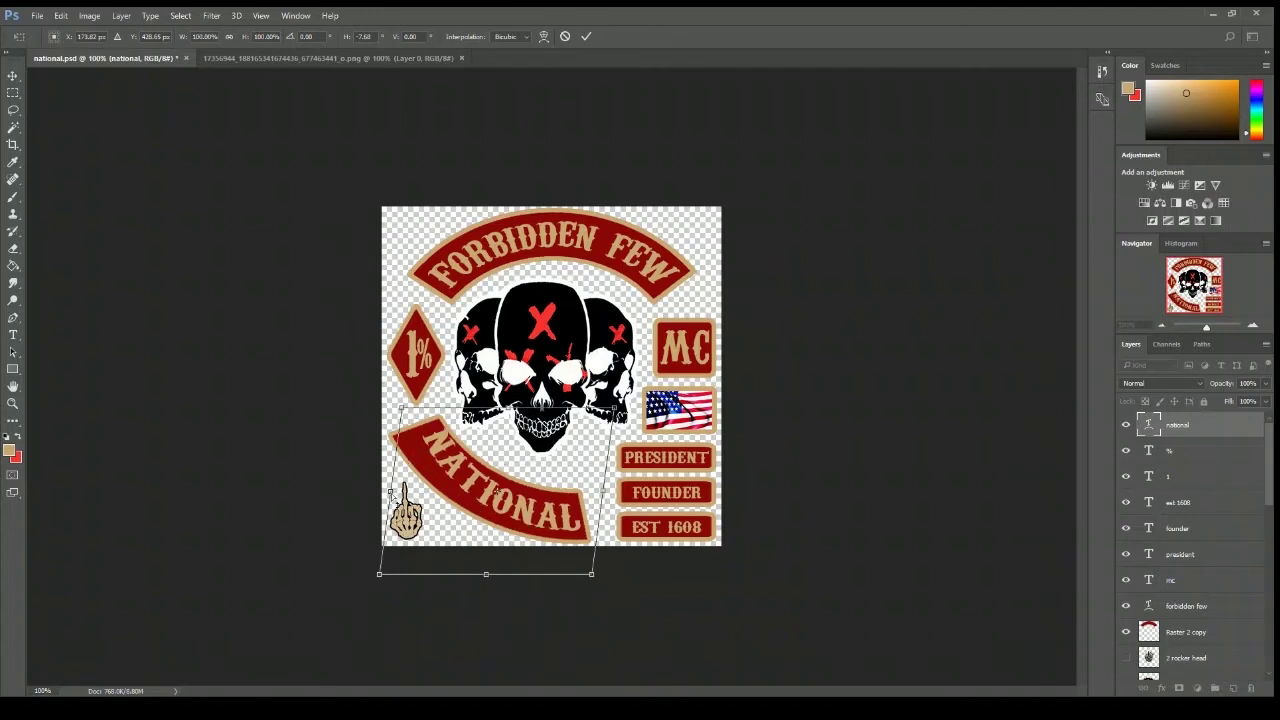
pyautogui.moveTo(392, 493); pyautogui.dragTo(390, 495)
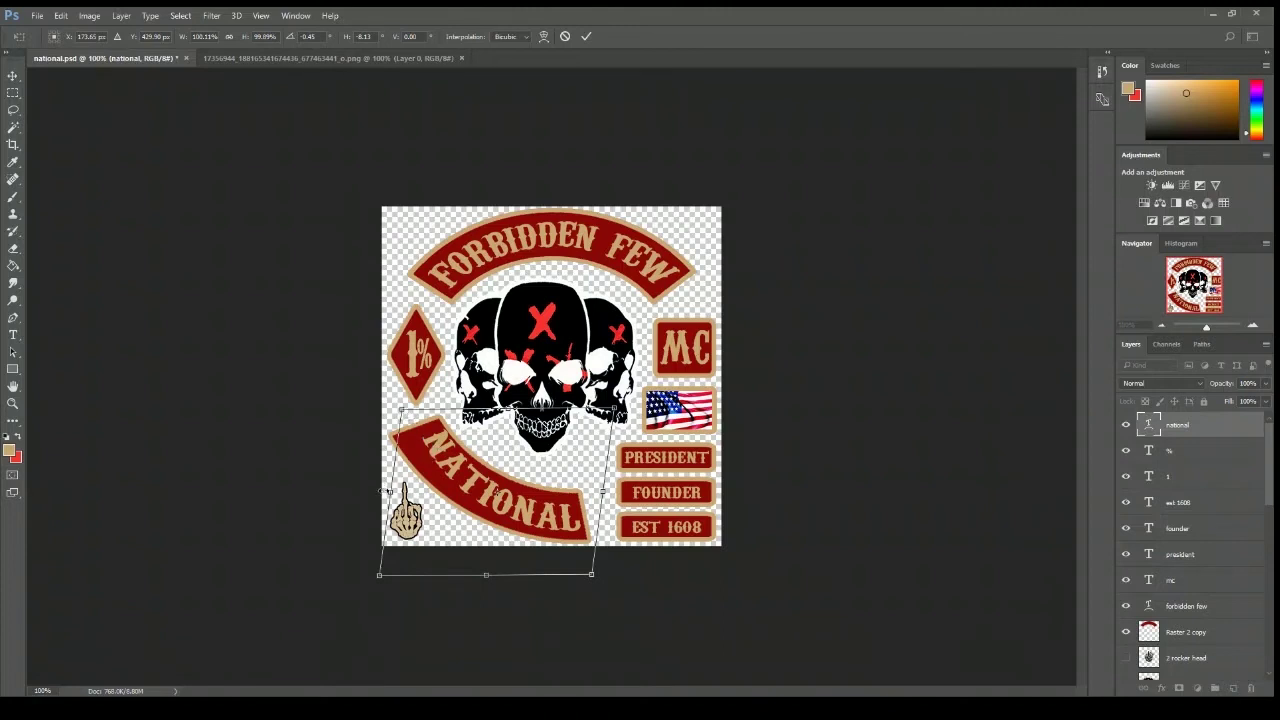
pyautogui.moveTo(387, 492); pyautogui.dragTo(373, 491)
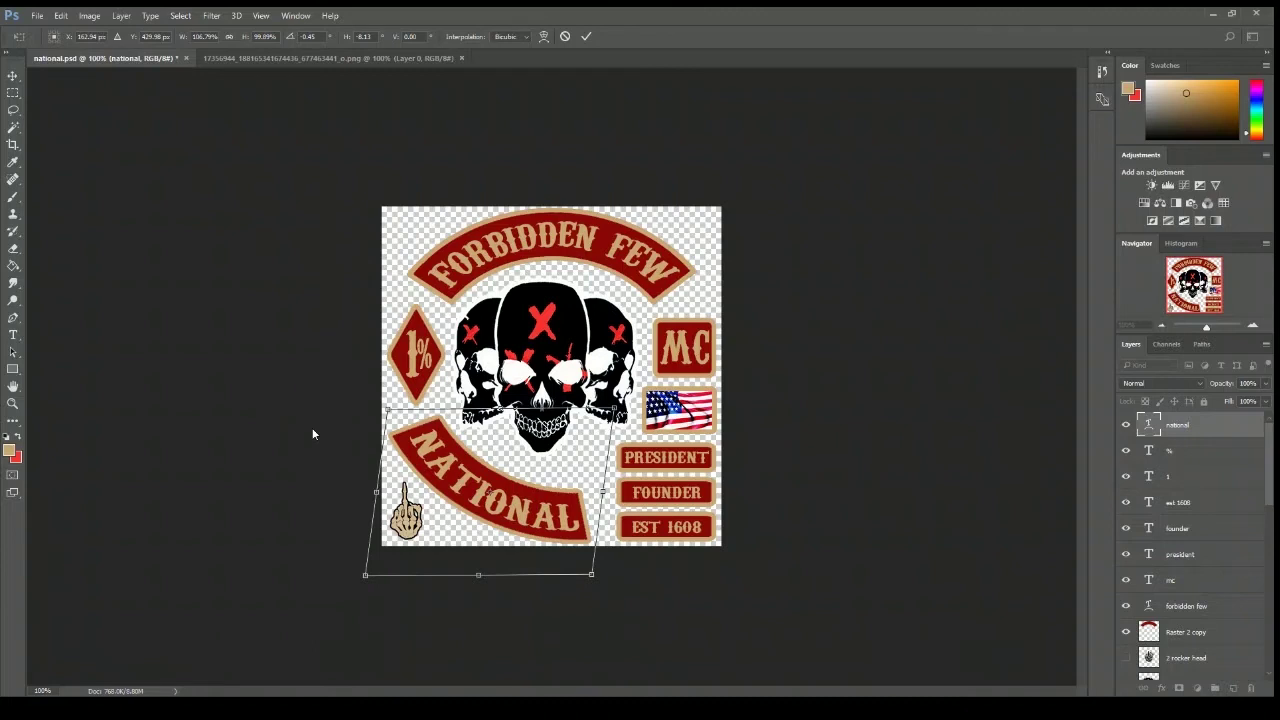
# Nudge the national lettering slightly up and to the left within the rocker and apply the transform.
pyautogui.press('Left')
pyautogui.press('Left')
pyautogui.press('Up')
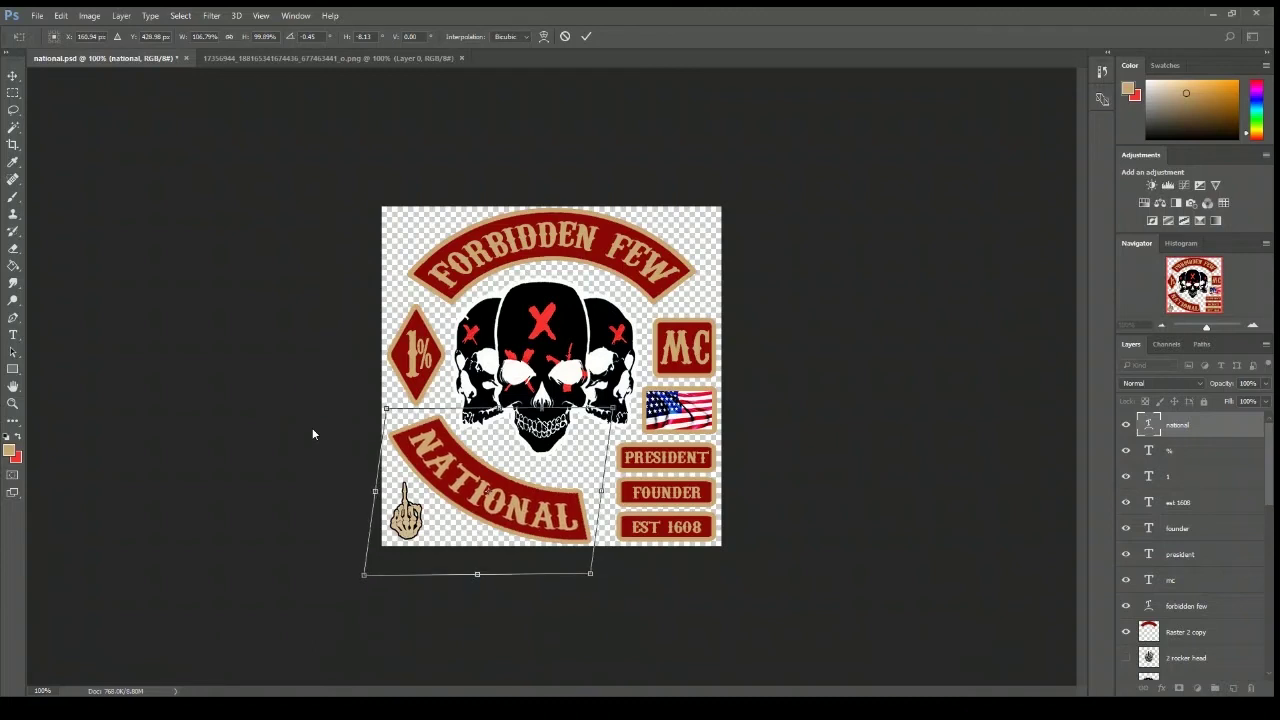
pyautogui.press('Up')
pyautogui.press('Right')
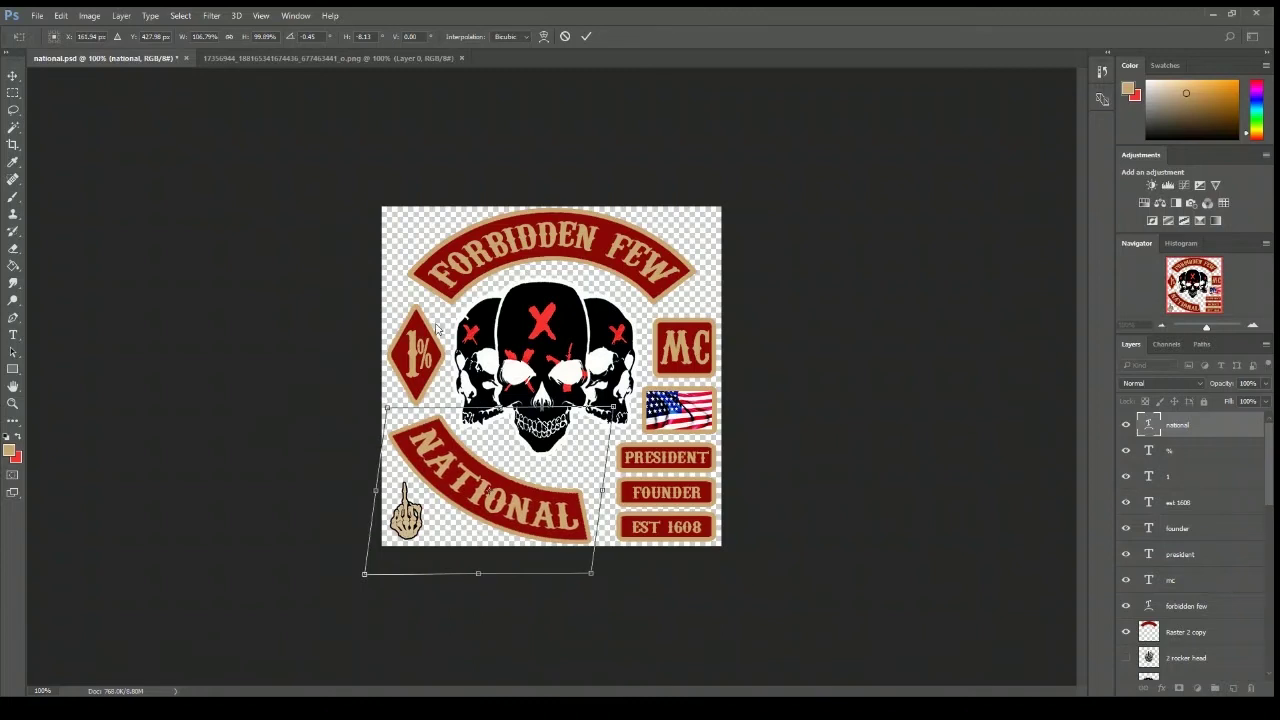
pyautogui.click(586, 36)
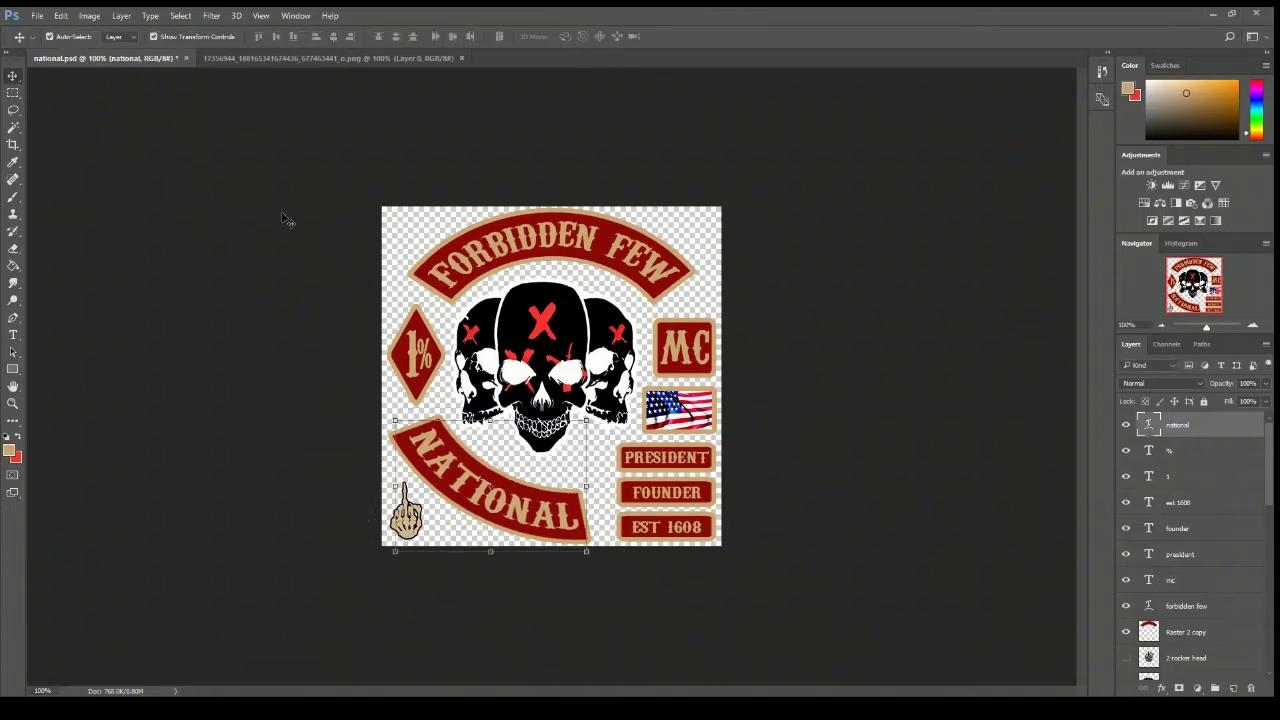
# Readjust the warp of the national lettering and save the document.
pyautogui.click(14, 336)
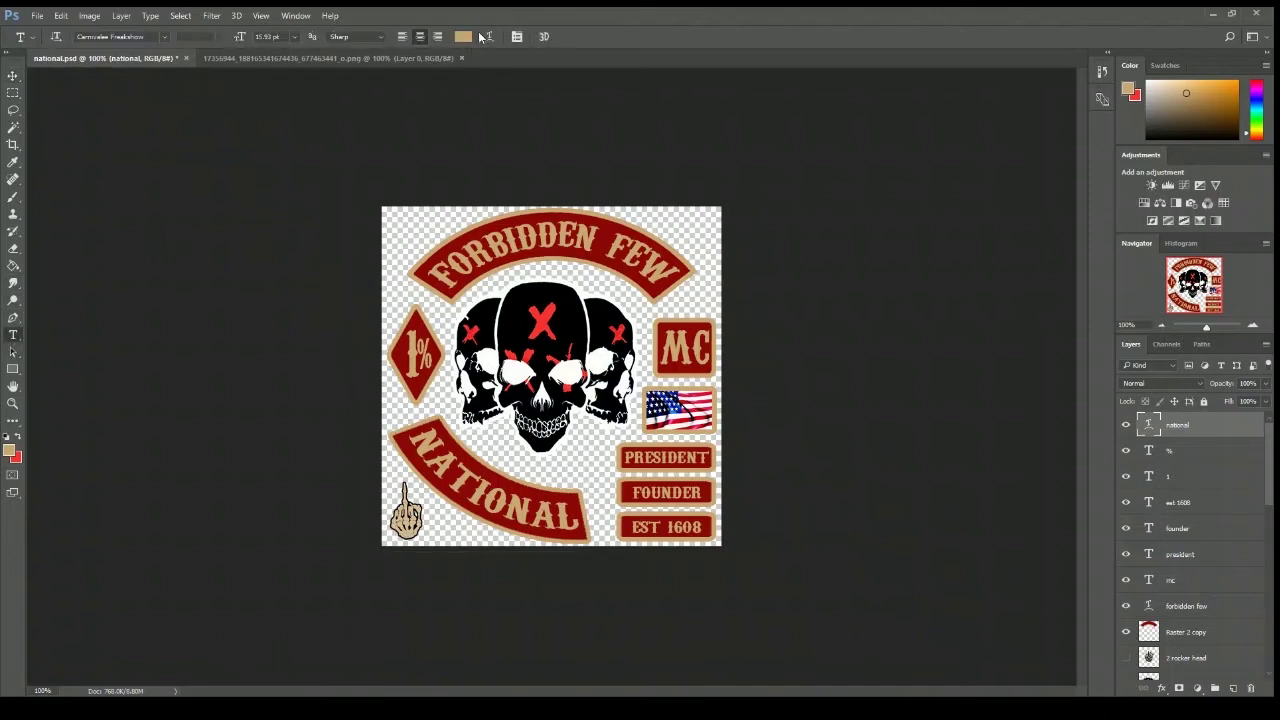
pyautogui.click(489, 38)
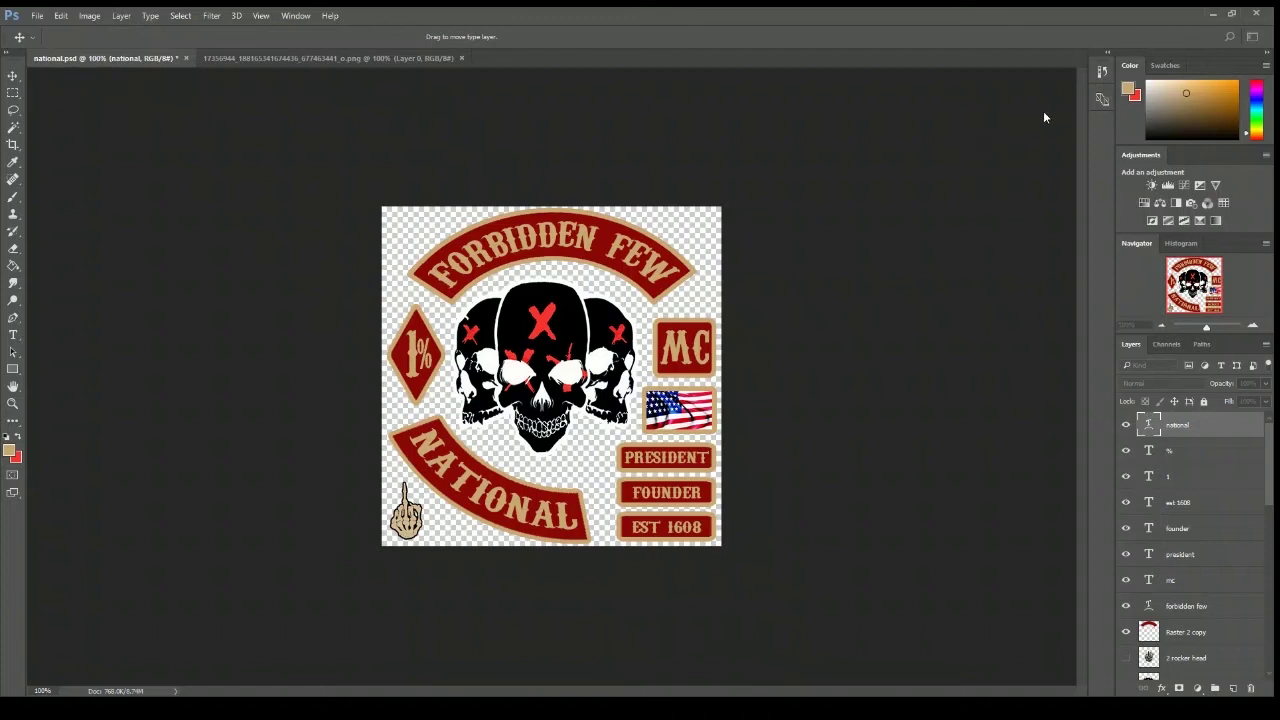
pyautogui.press('t')
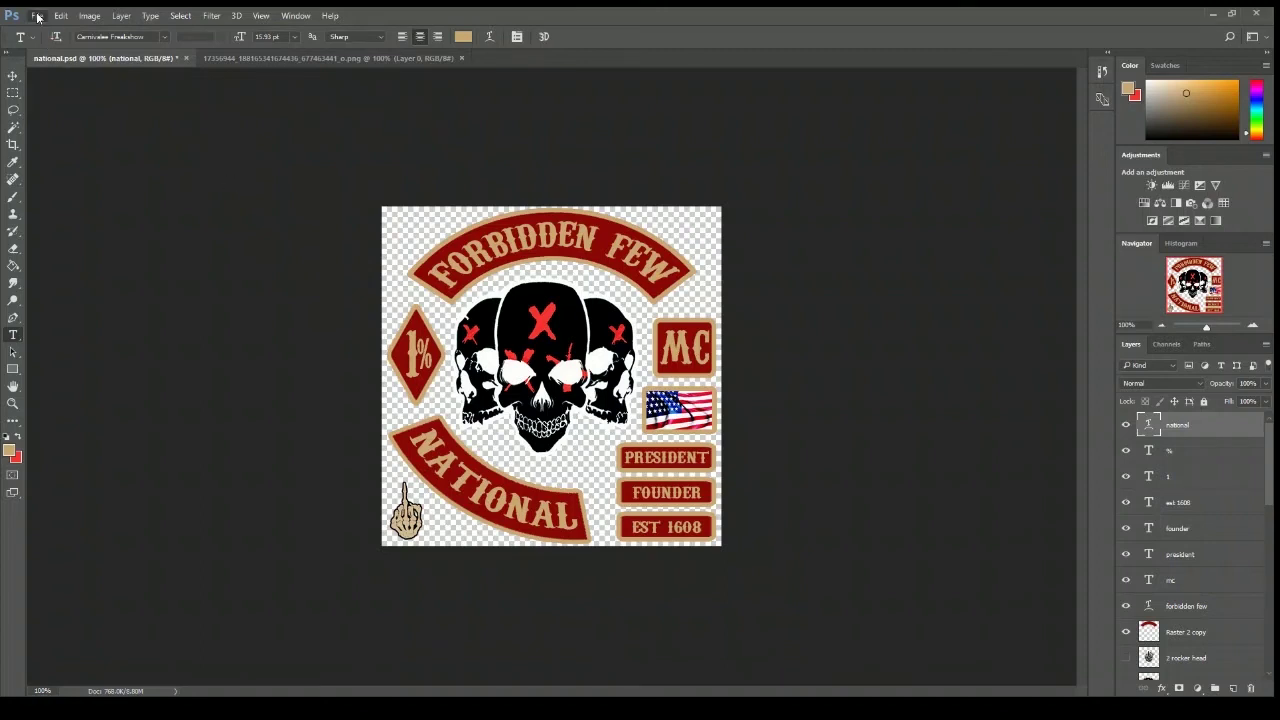
pyautogui.hotkey('ctrl', 's')
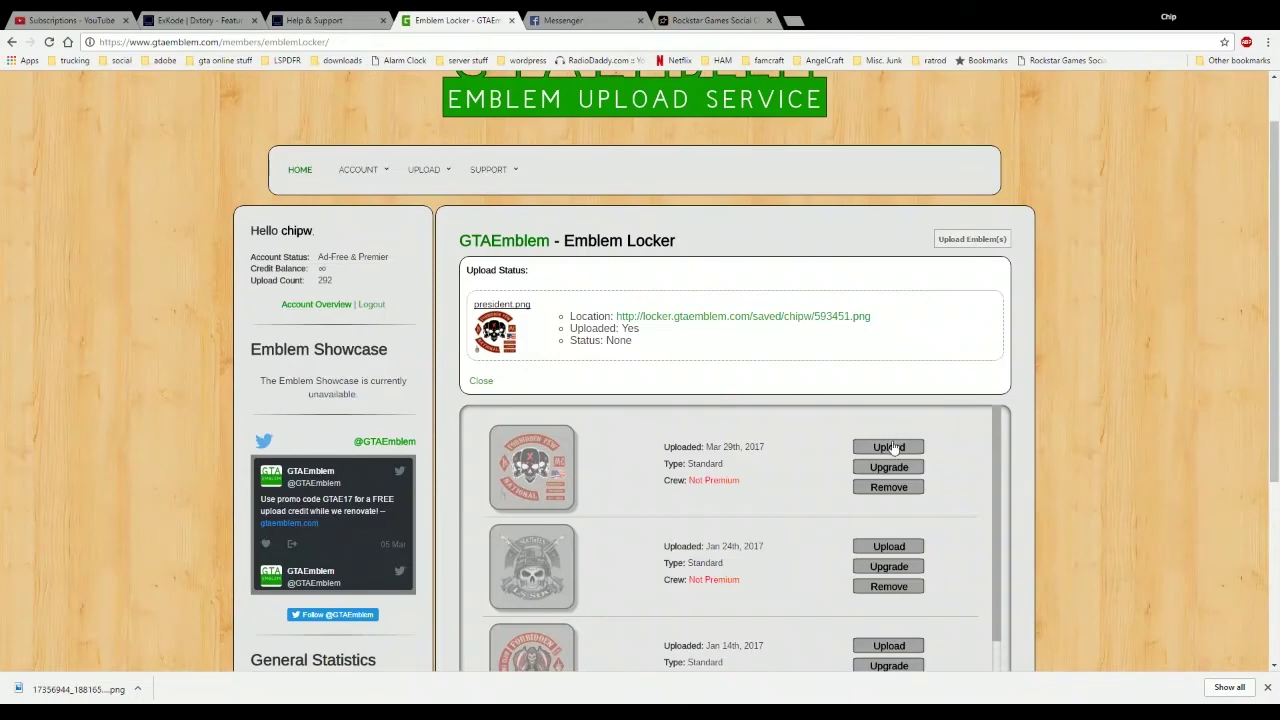
# Start uploading the newest Forbidden Few emblem from the GTAEmblem locker and accept the upload requirements.
pyautogui.click(889, 447)
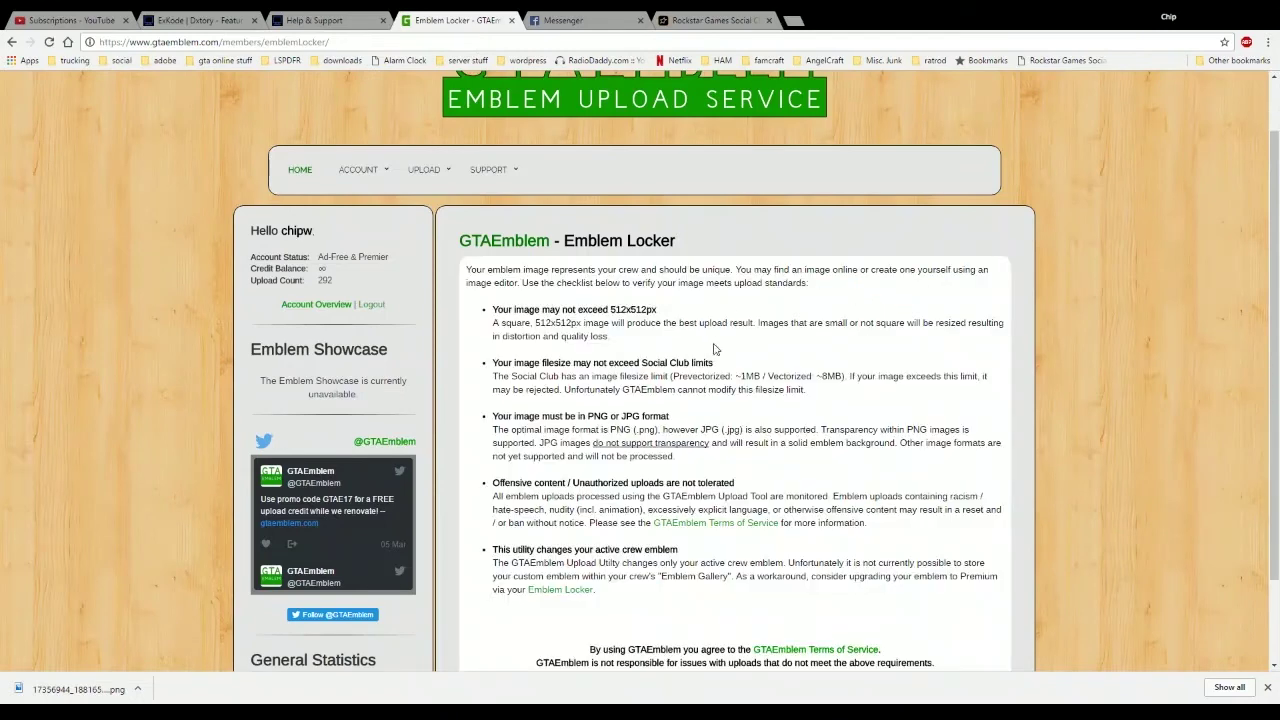
pyautogui.scroll(-2, 716, 348)
pyautogui.click(704, 585)
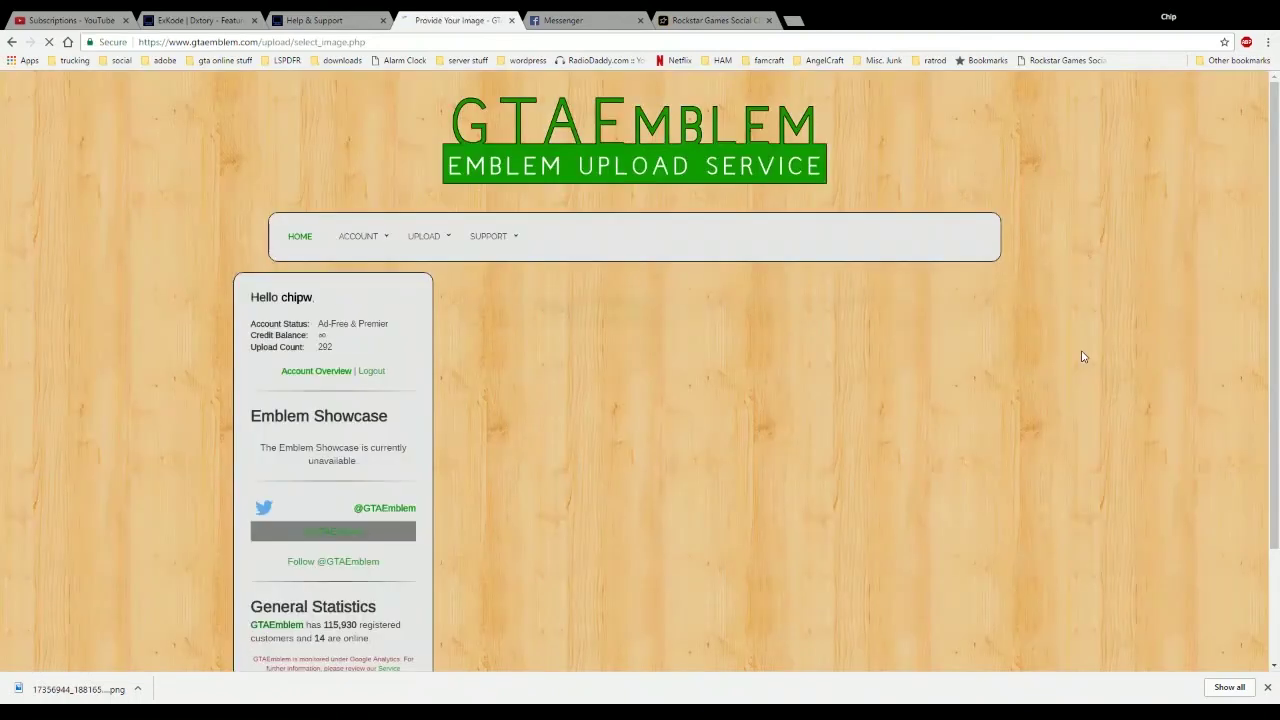
pyautogui.scroll(-2, 1082, 356)
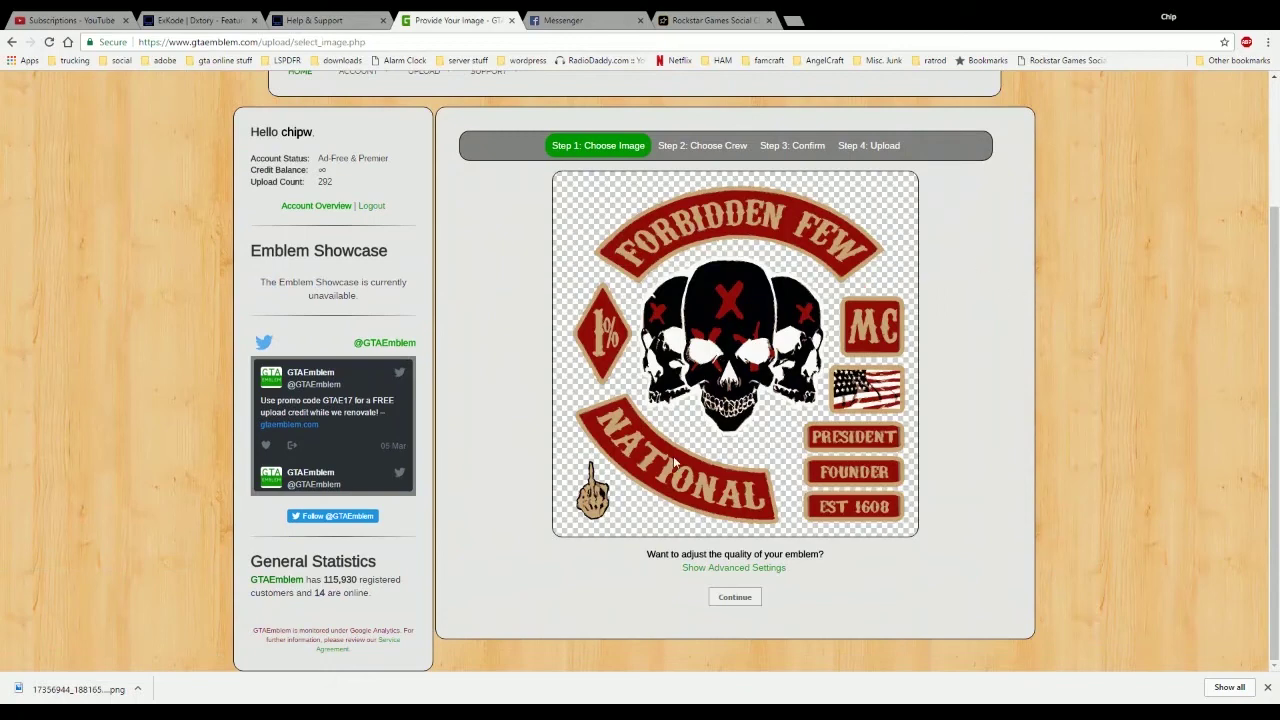
# Show the emblem's advanced settings, enable Auto Preview and apply the High Quality preset.
pyautogui.click(765, 569)
pyautogui.scroll(-3, 920, 547)
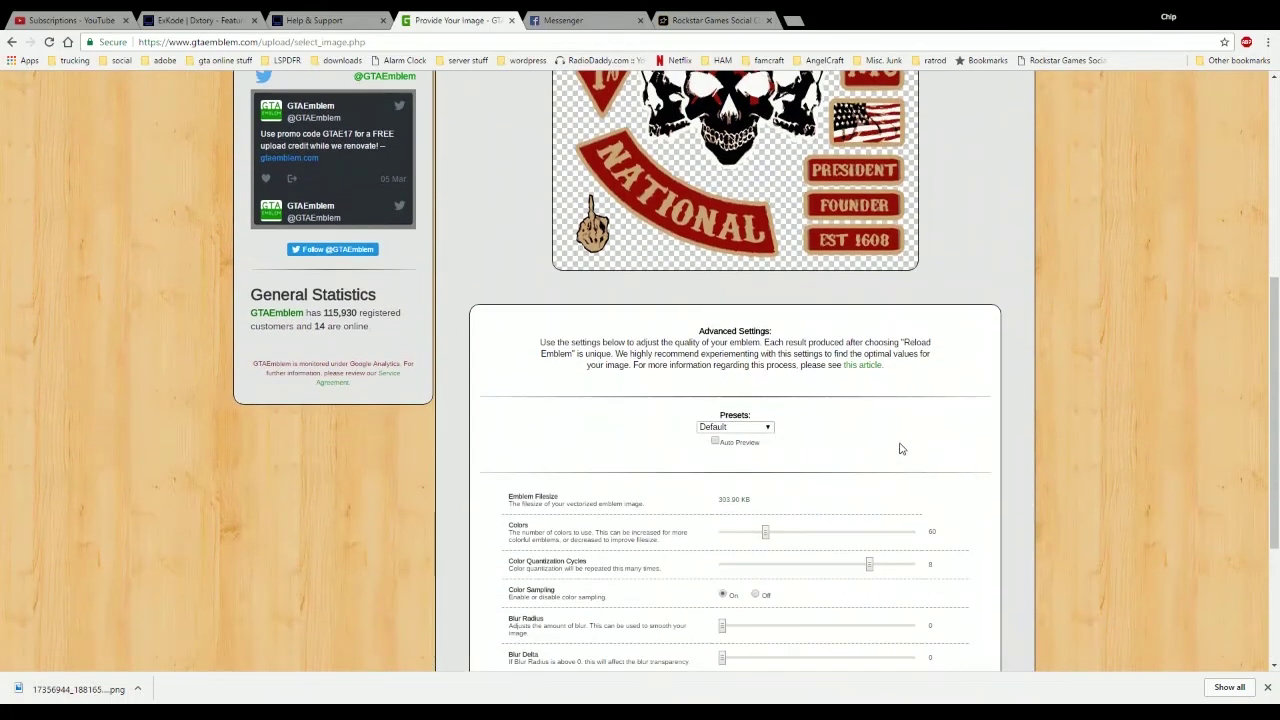
pyautogui.click(716, 442)
pyautogui.scroll(1, 855, 440)
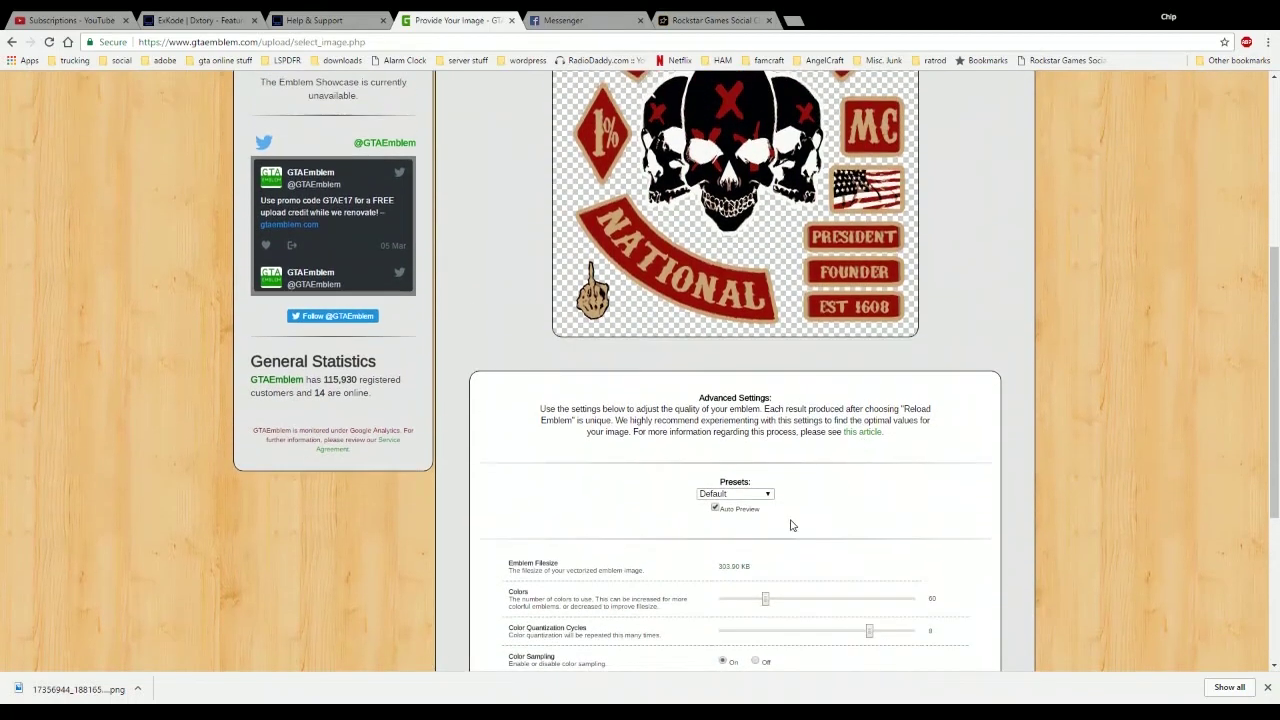
pyautogui.click(750, 516)
pyautogui.scroll(3, 1083, 498)
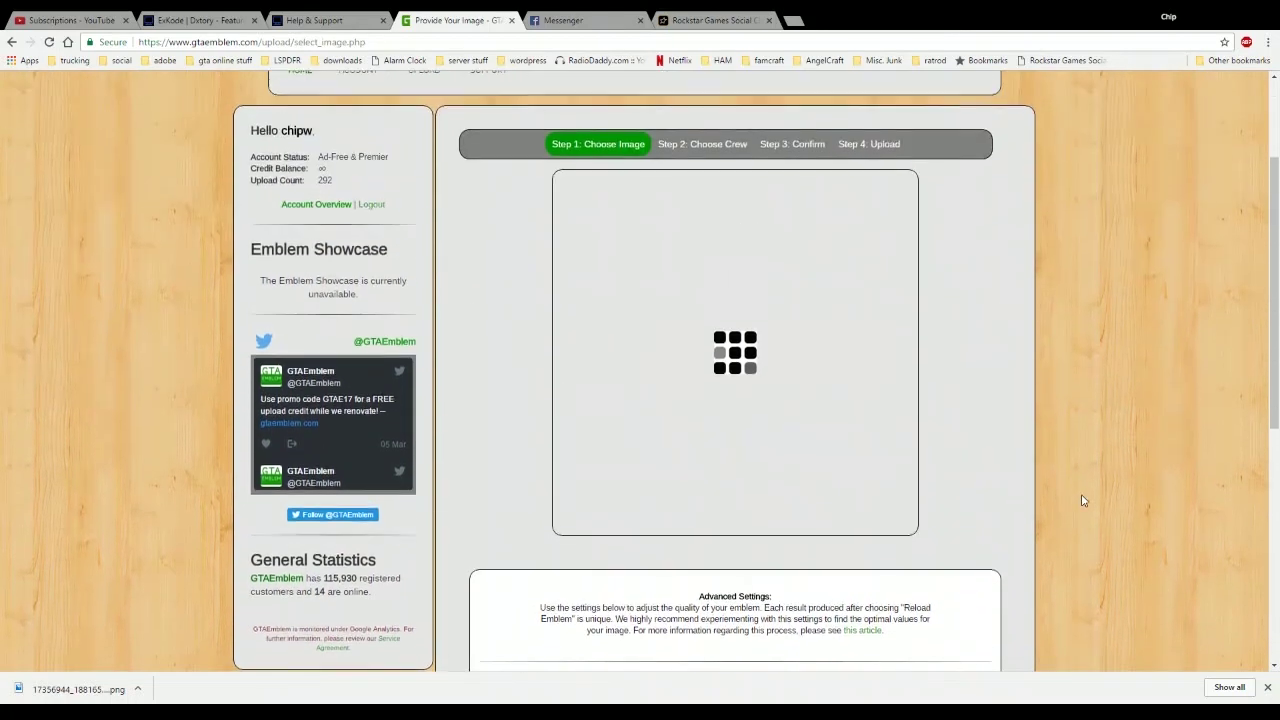
# Review the emblem preview and its High Quality settings, and continue to the crew selection.
pyautogui.scroll(-1, 1082, 497)
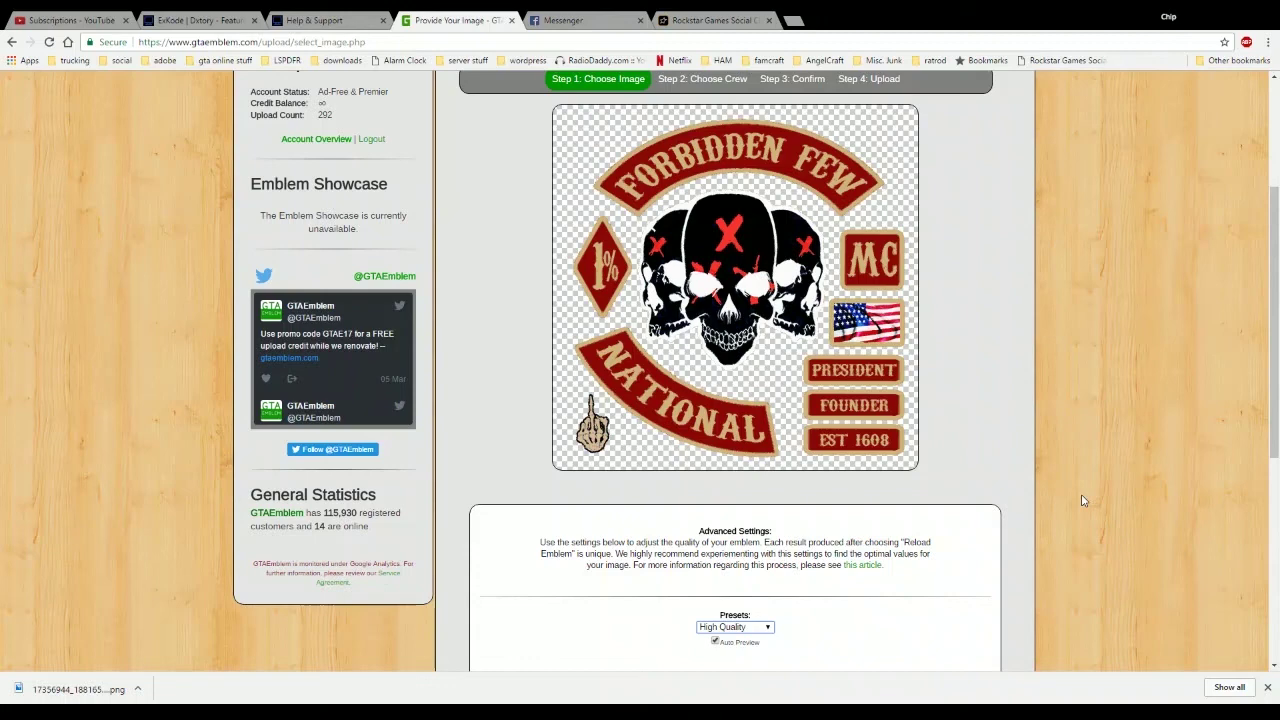
pyautogui.scroll(-1, 1081, 500)
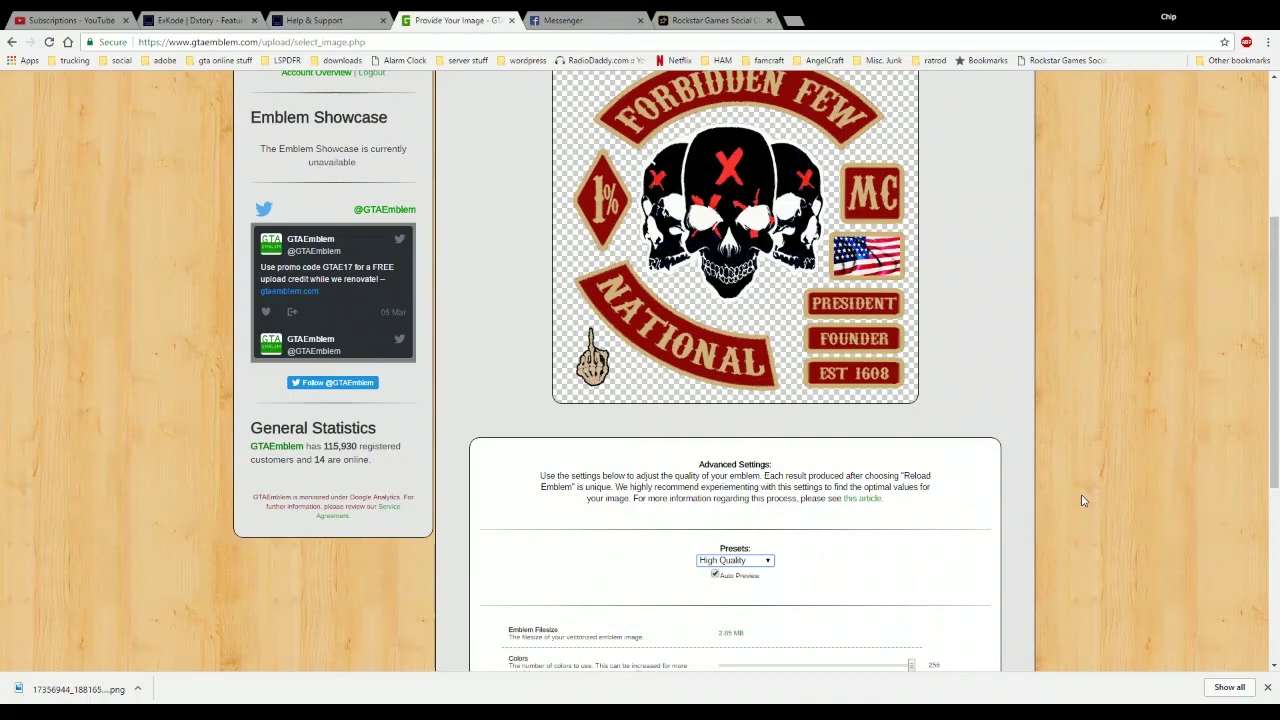
pyautogui.scroll(-3, 1081, 500)
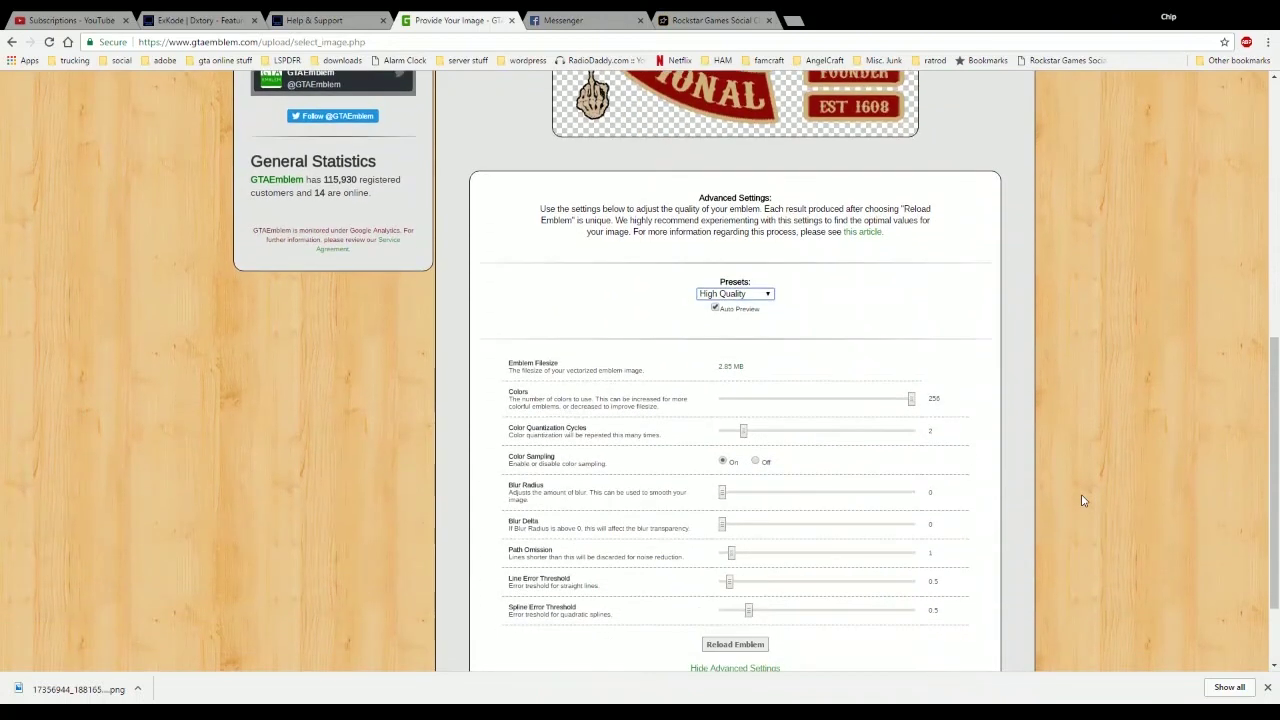
pyautogui.scroll(-2, 1081, 500)
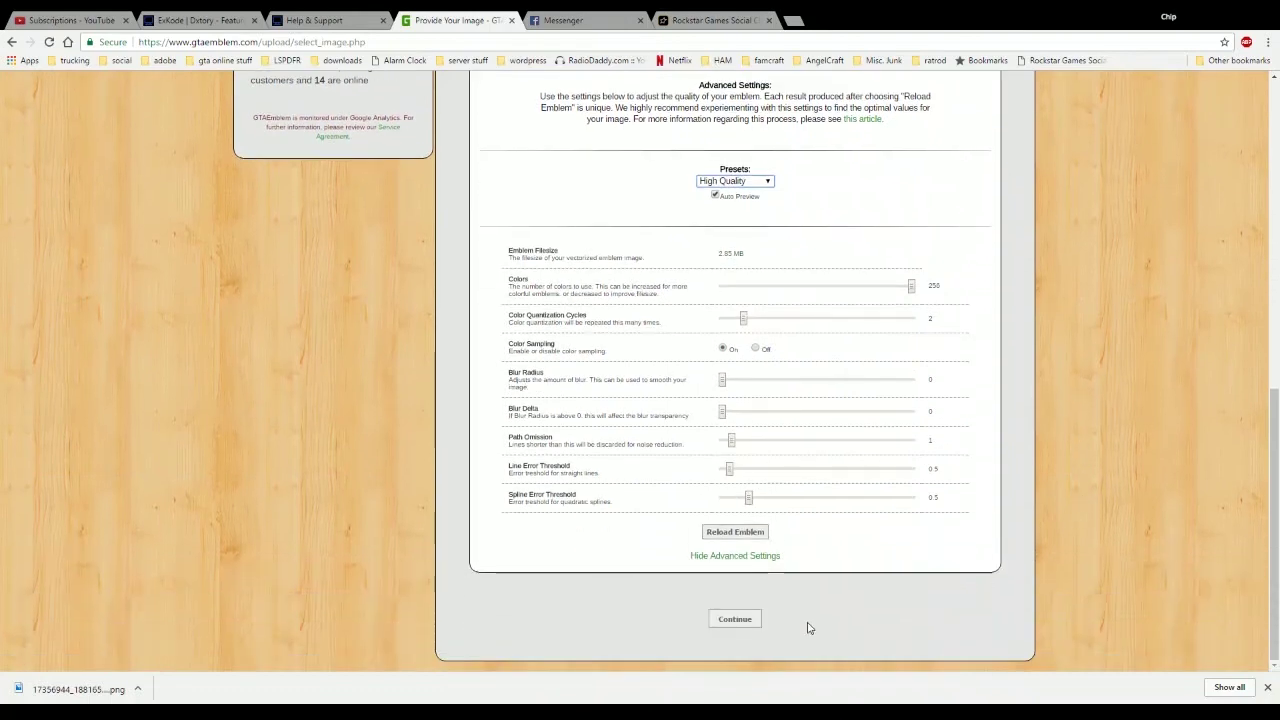
pyautogui.click(735, 620)
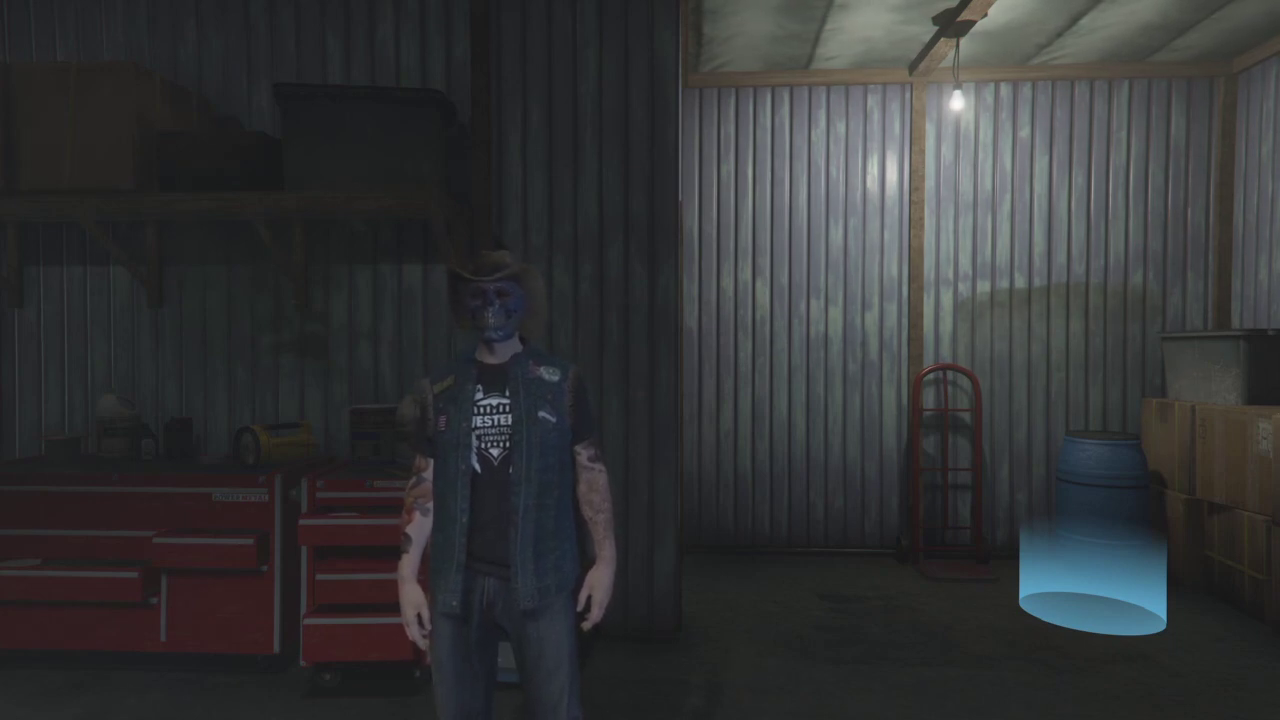
pyautogui.press('w')
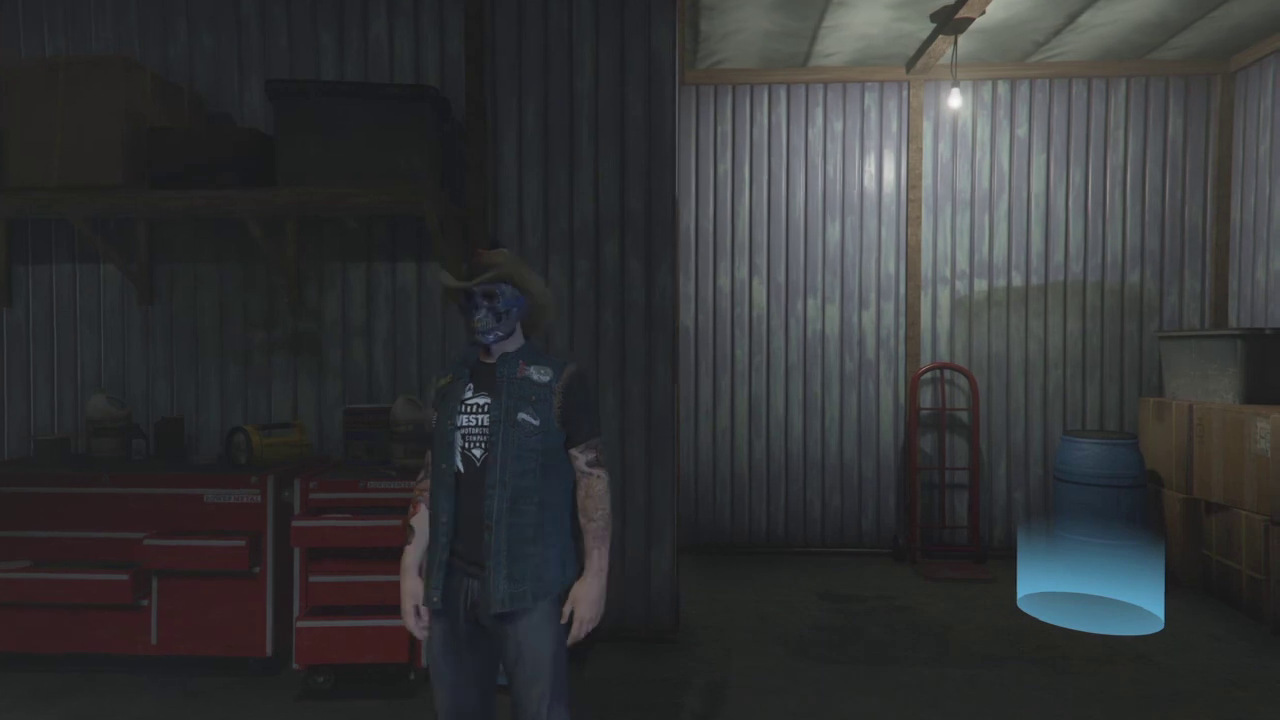